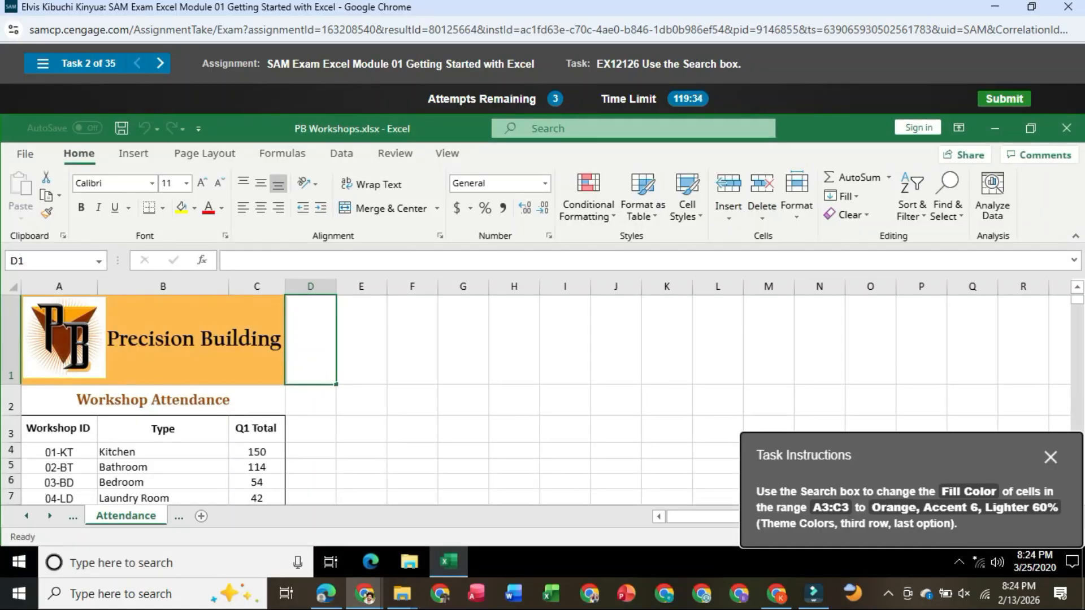
- Try to apply Fill Color by searching the commands for "fill color", and retry the task
left_click(587, 129)
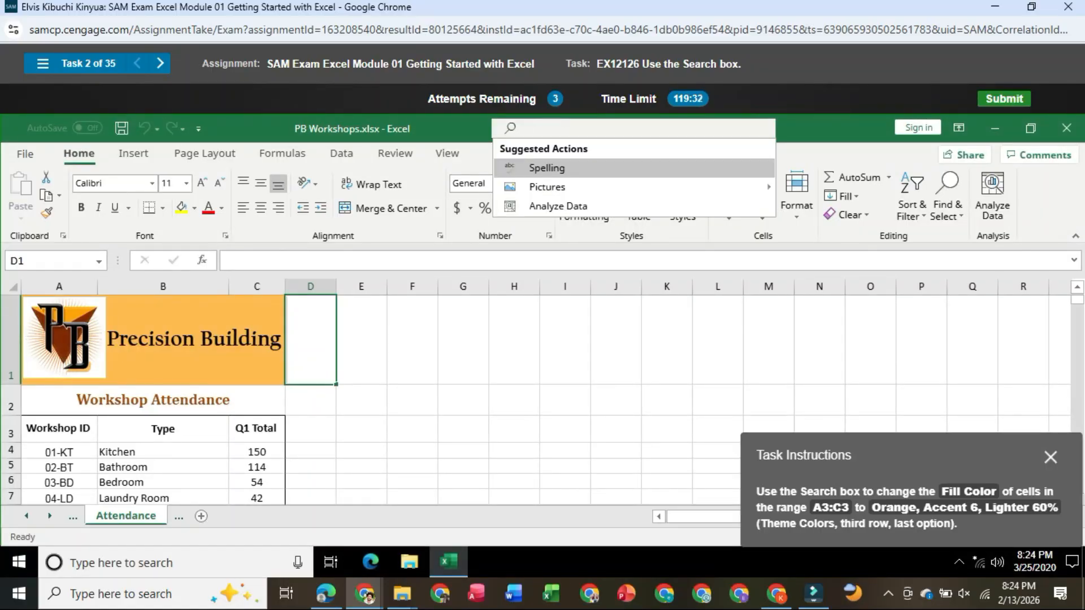
type("fil")
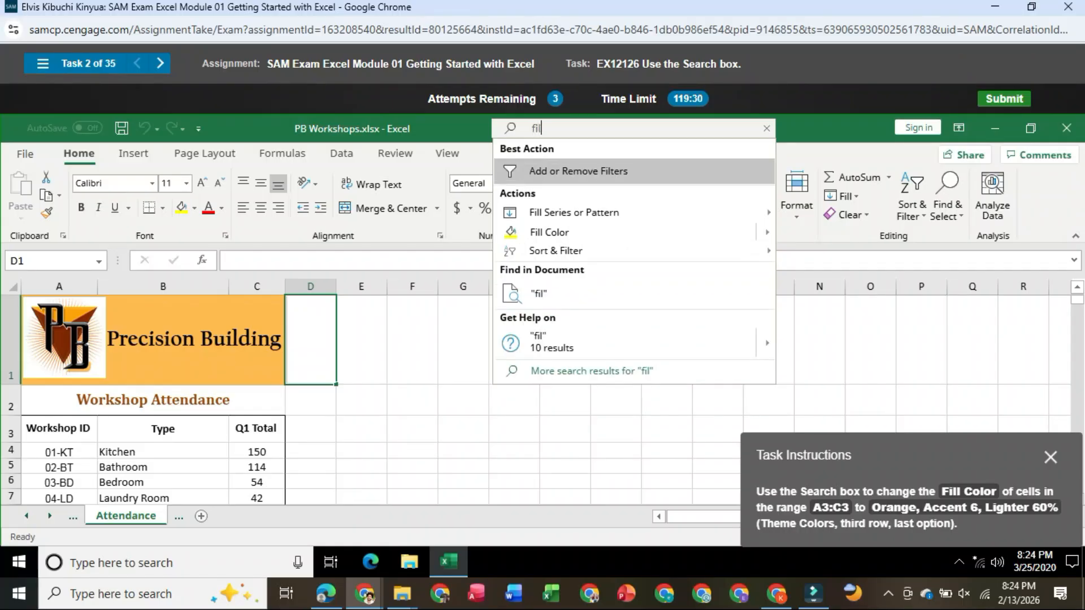
type("l ")
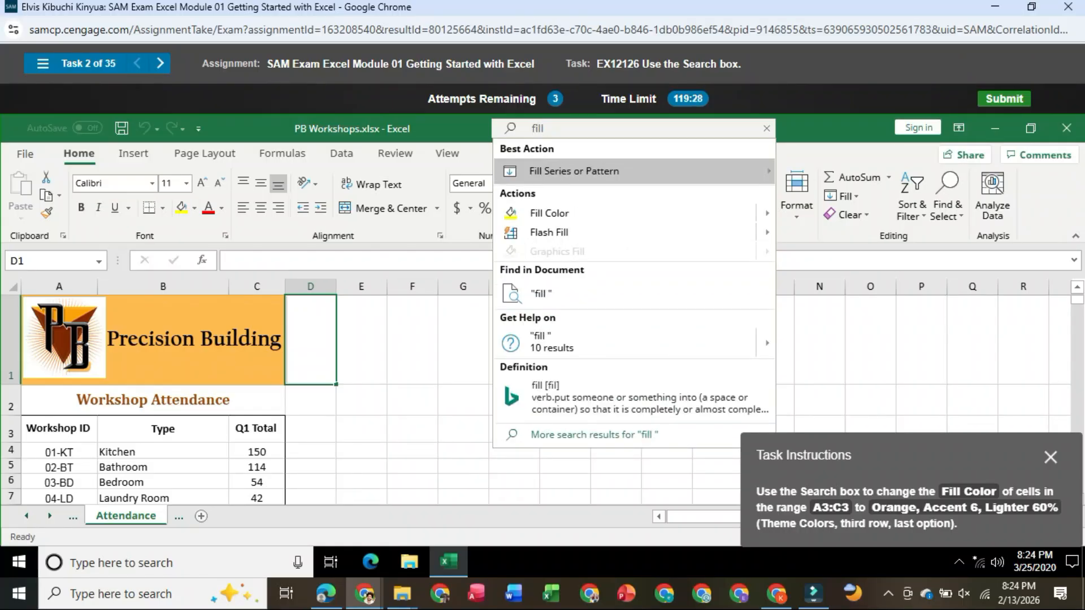
type("c")
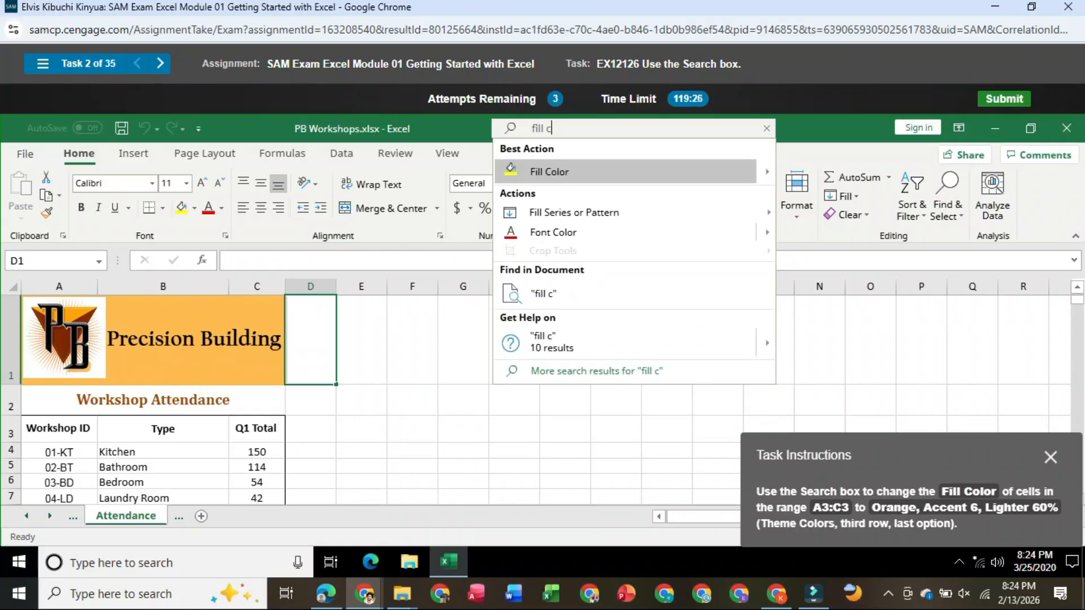
type("olor")
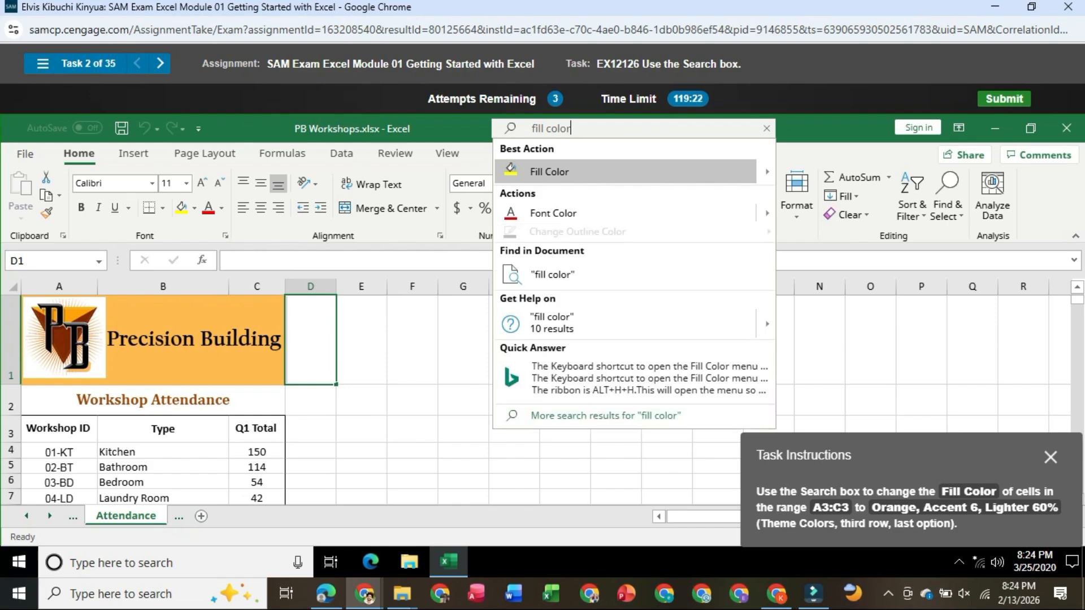
key("Return")
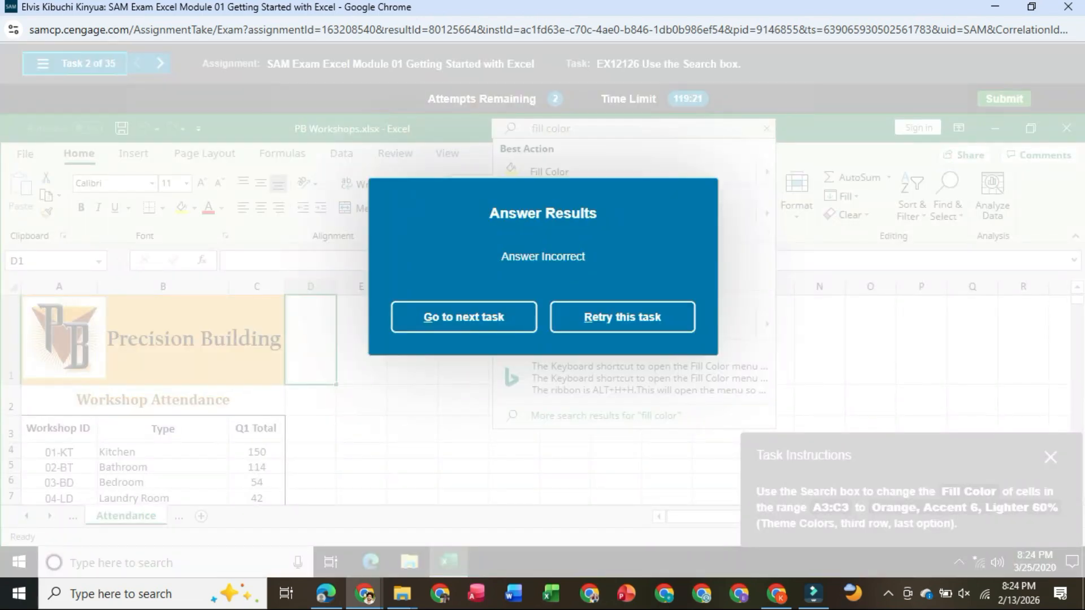
left_click(622, 317)
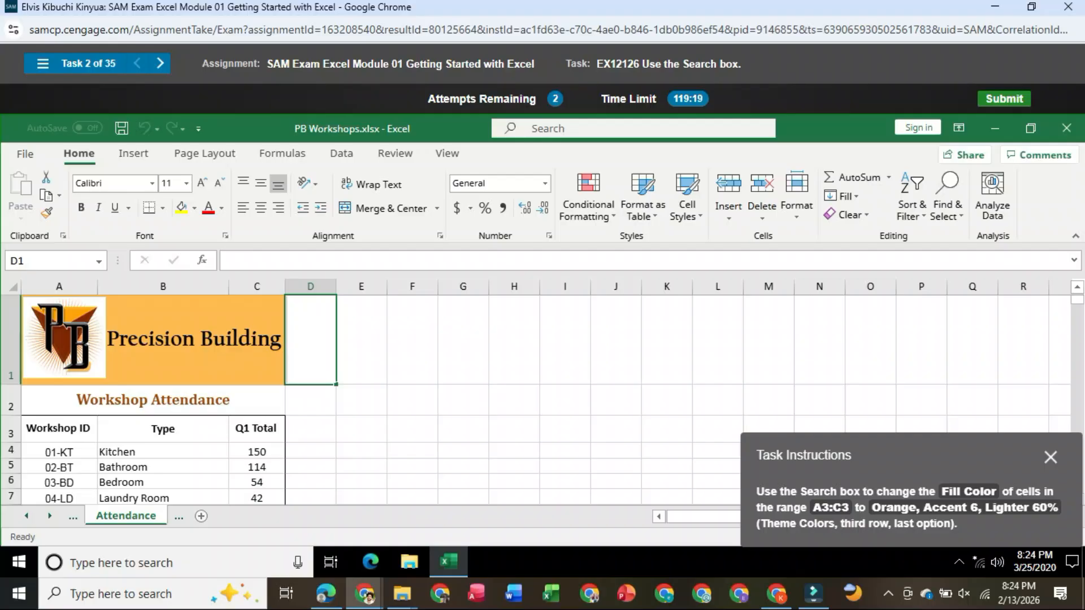
left_click(632, 129)
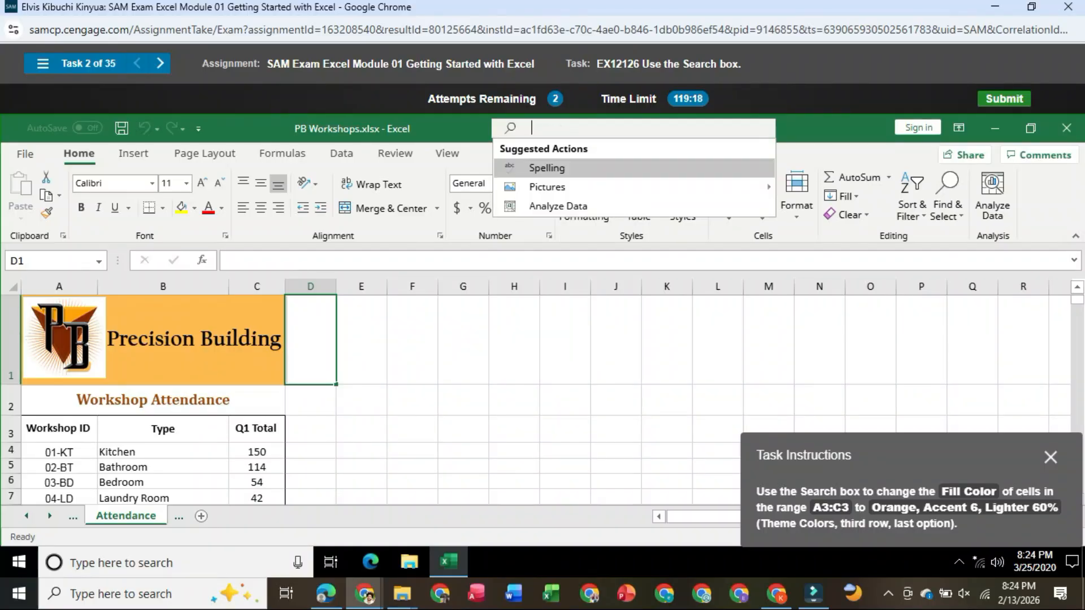
type("fi")
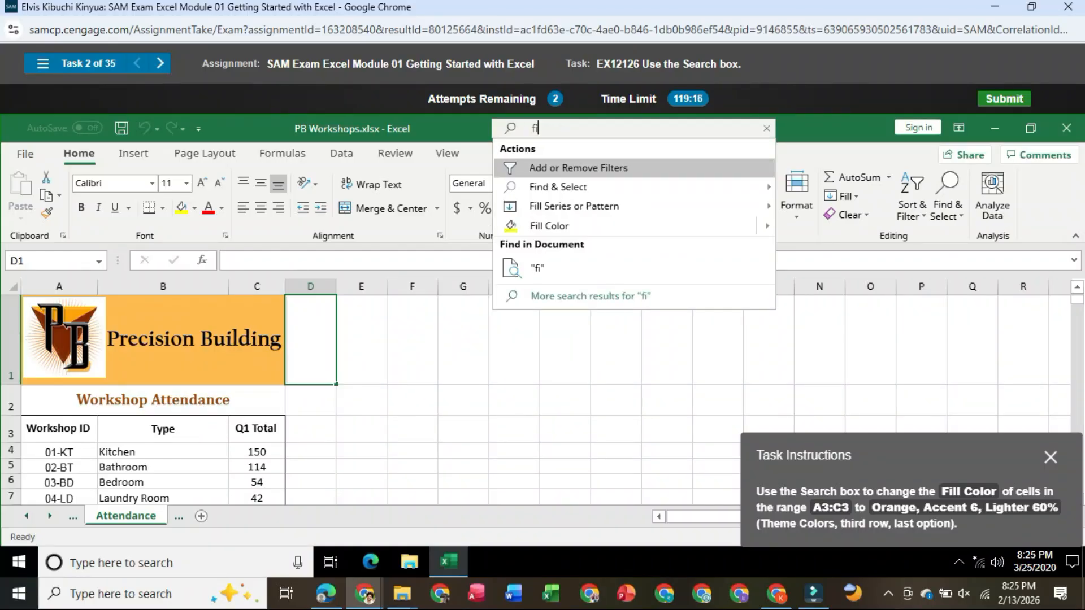
type("llcolo")
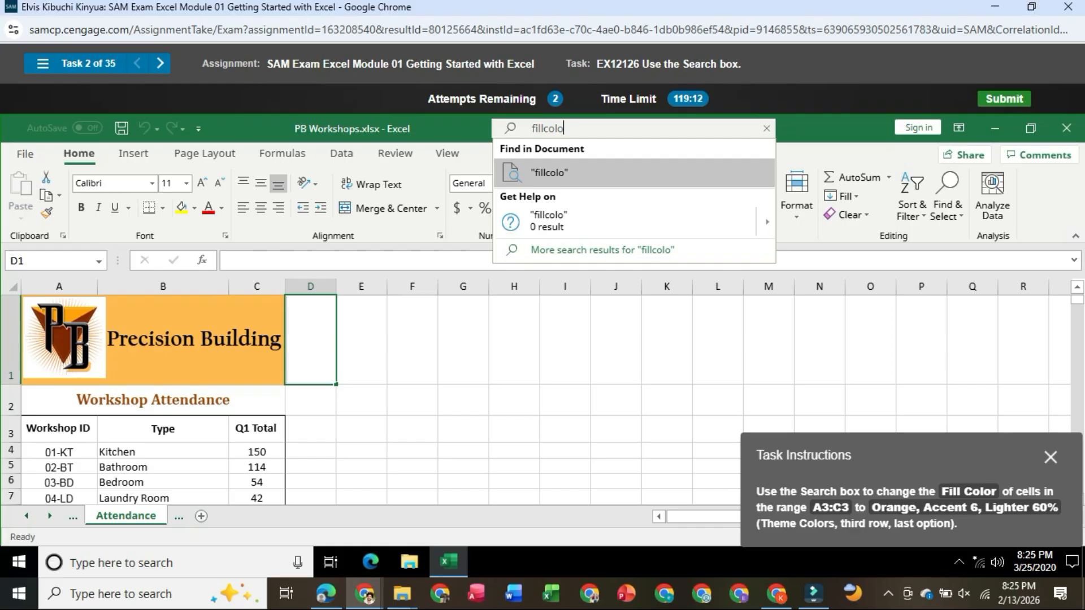
key("BackSpace")
key("BackSpace")
key("BackSpace")
key("BackSpace")
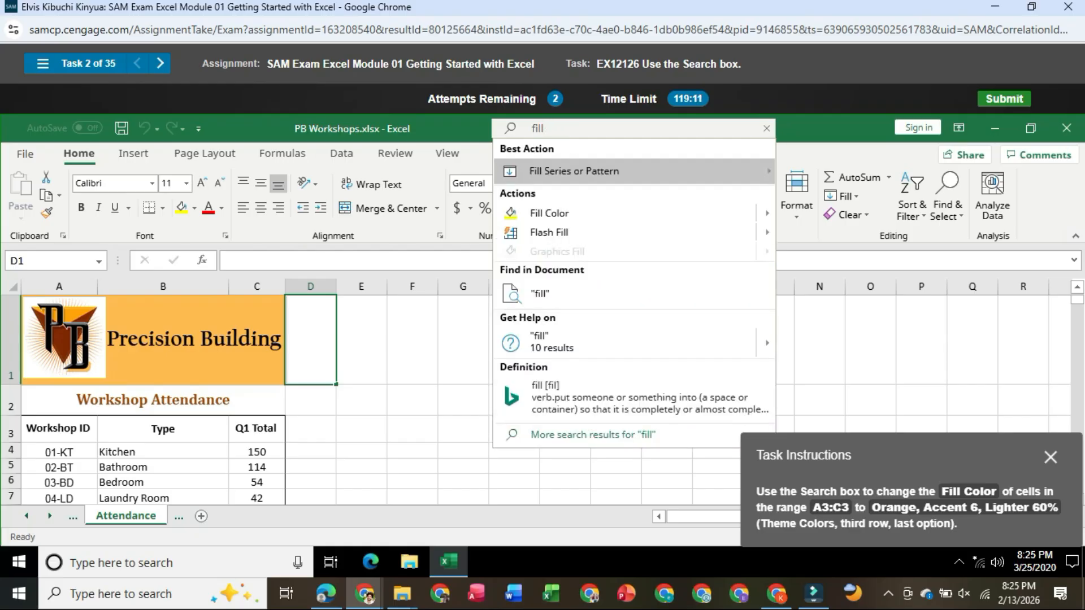
mouse_move(767, 214)
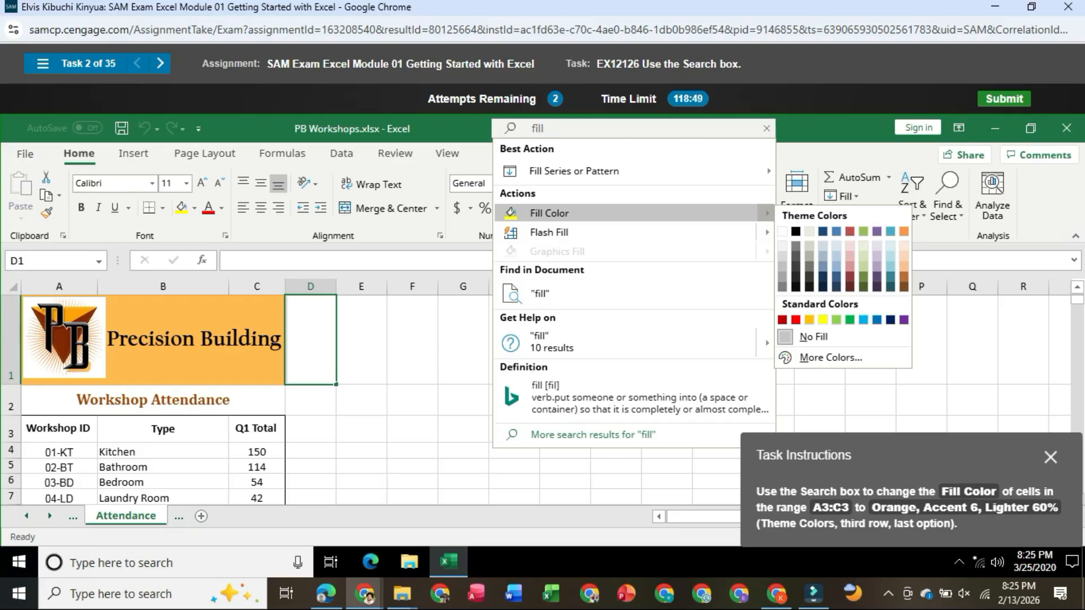
left_click(766, 128)
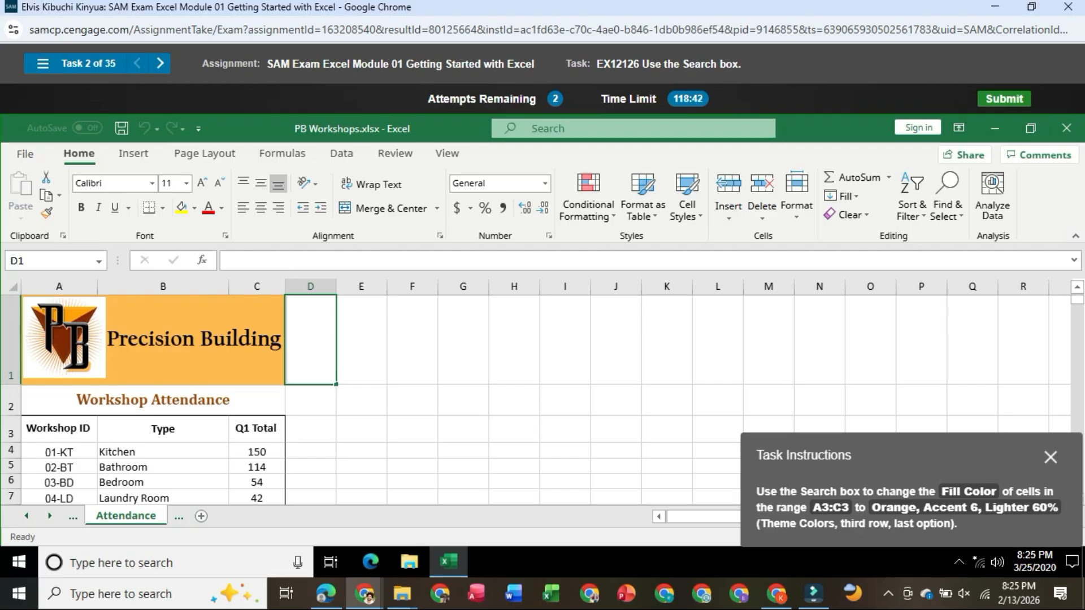
- Search the commands for "fill" and apply the Fill Color Orange, Accent 6, Lighter 60% to cells A3:C3
left_click_drag(59, 429, 257, 428)
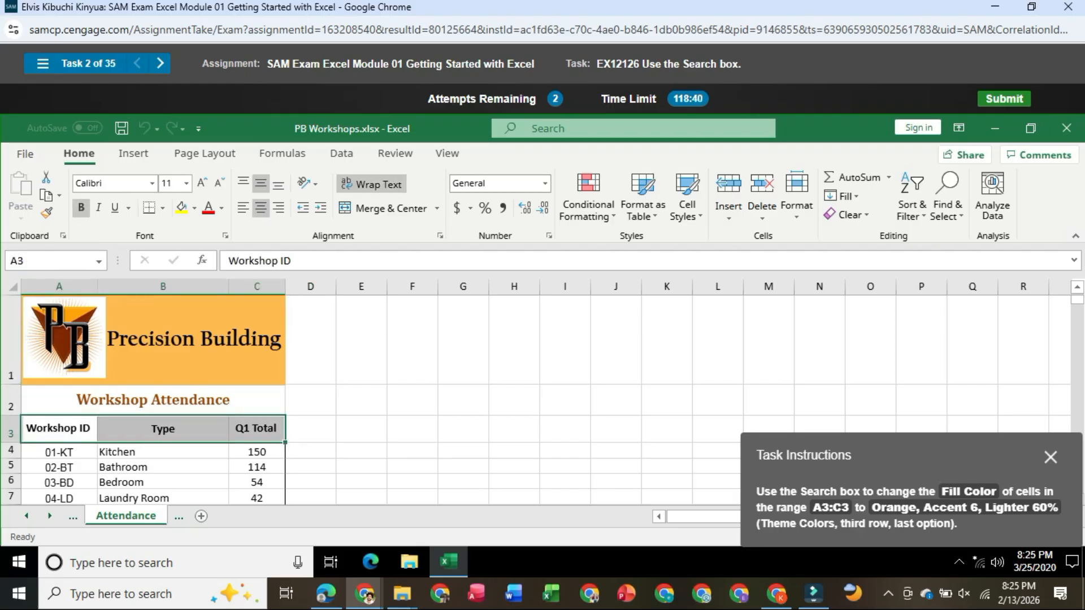
left_click(571, 129)
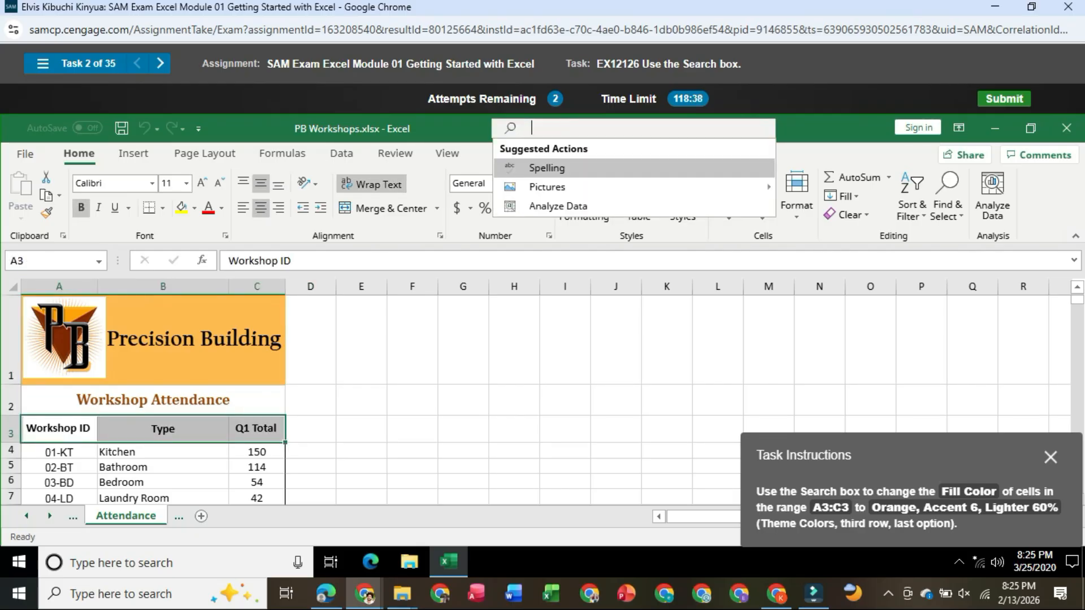
type("fill")
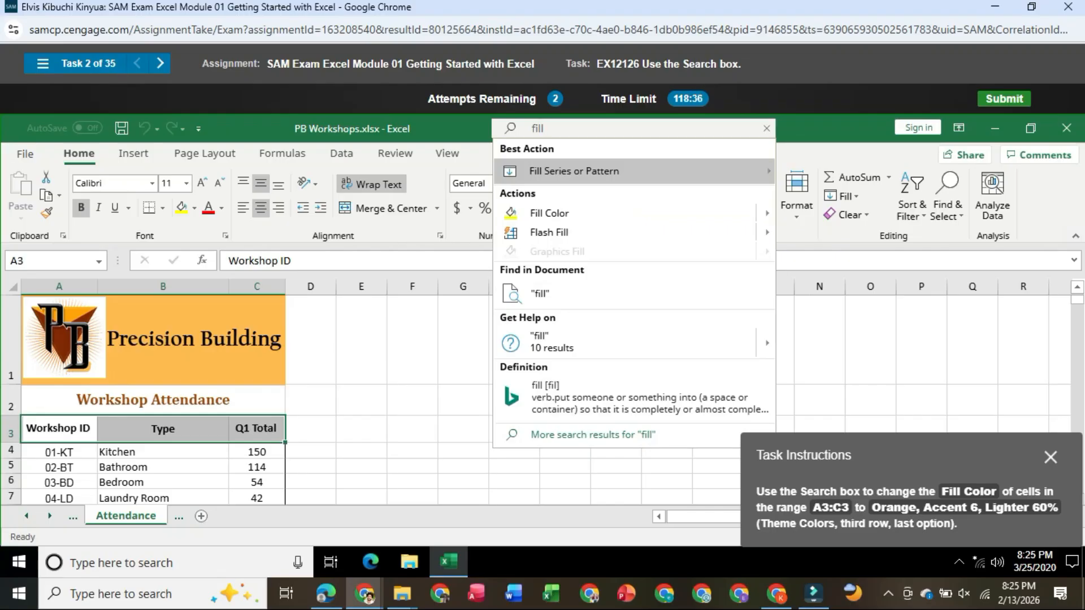
left_click(767, 213)
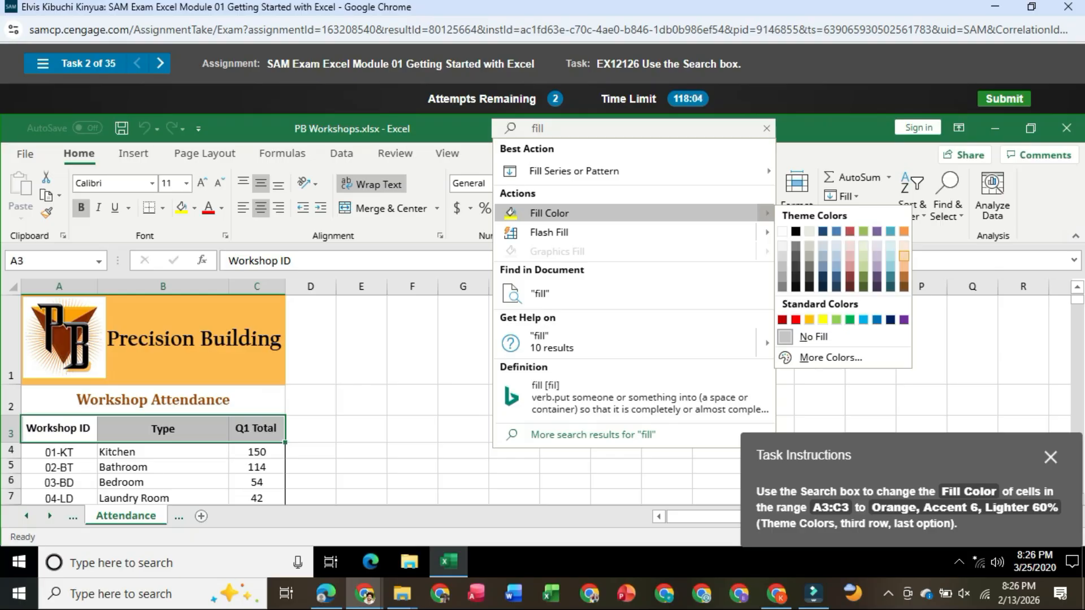
left_click(904, 256)
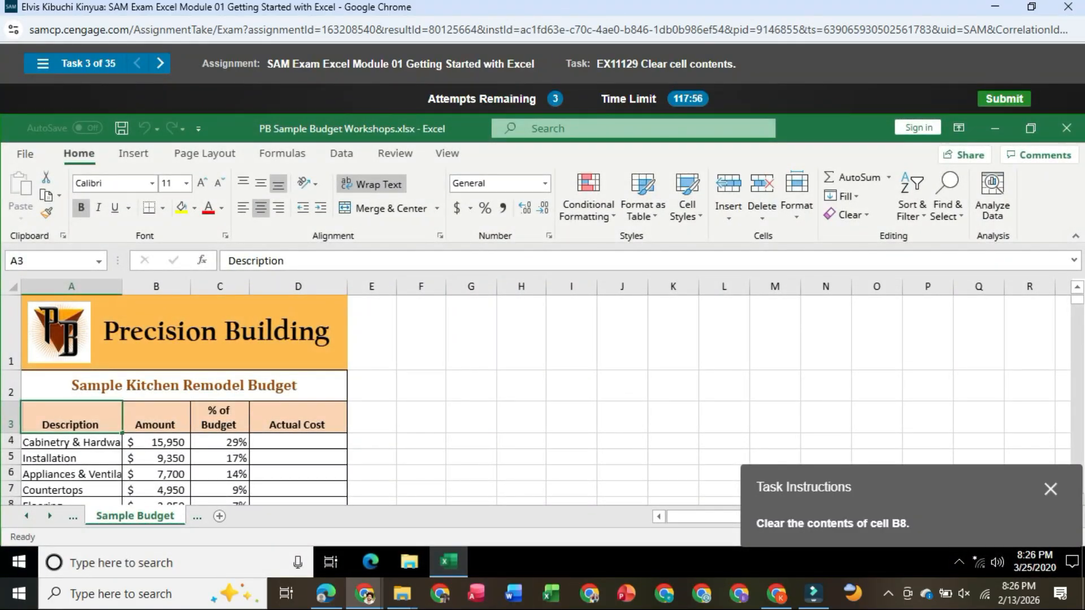
- Clear the contents of cell B8, the Flooring amount, on the Sample Budget sheet
scroll(535, 400, "down", 1)
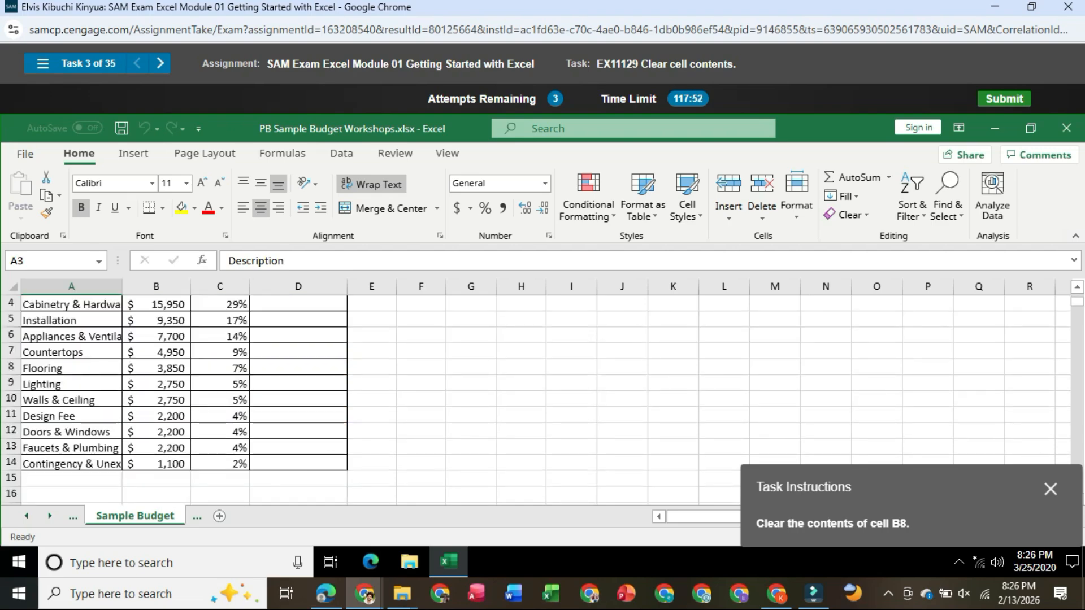
left_click(156, 367)
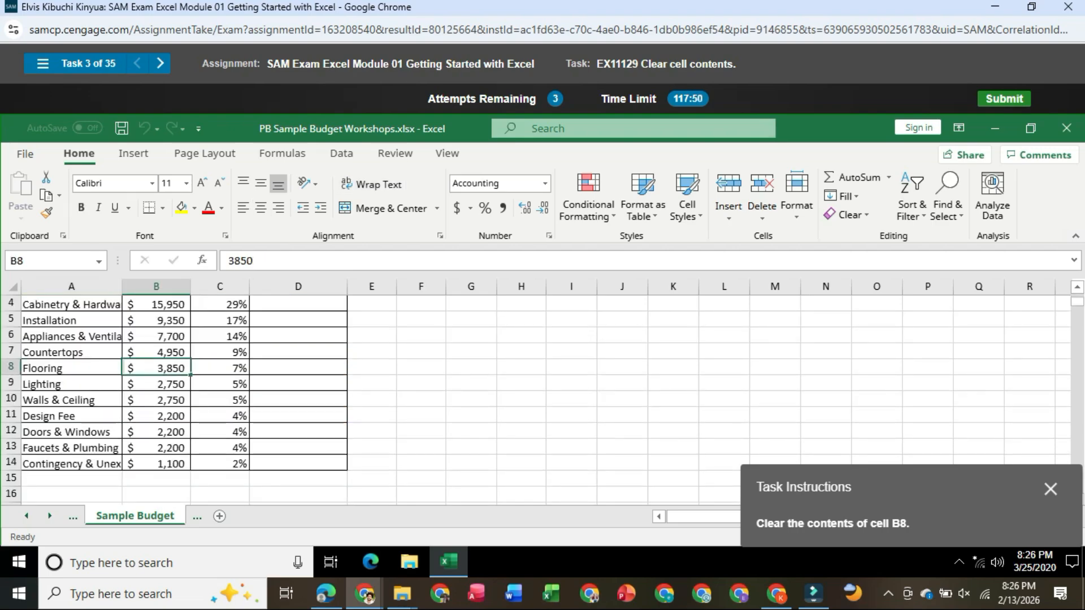
right_click(147, 368)
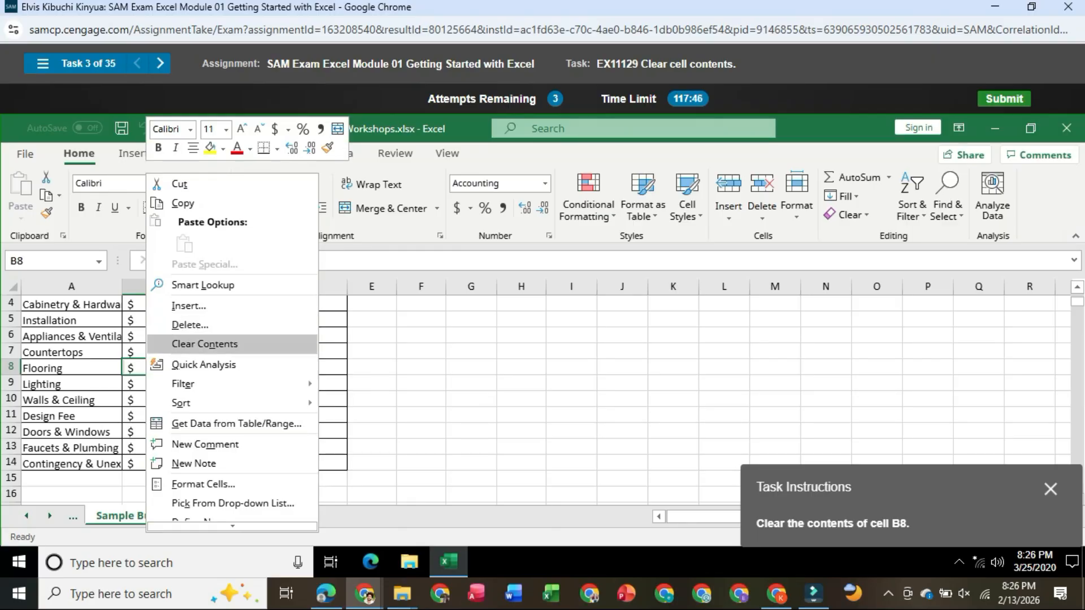
left_click(205, 344)
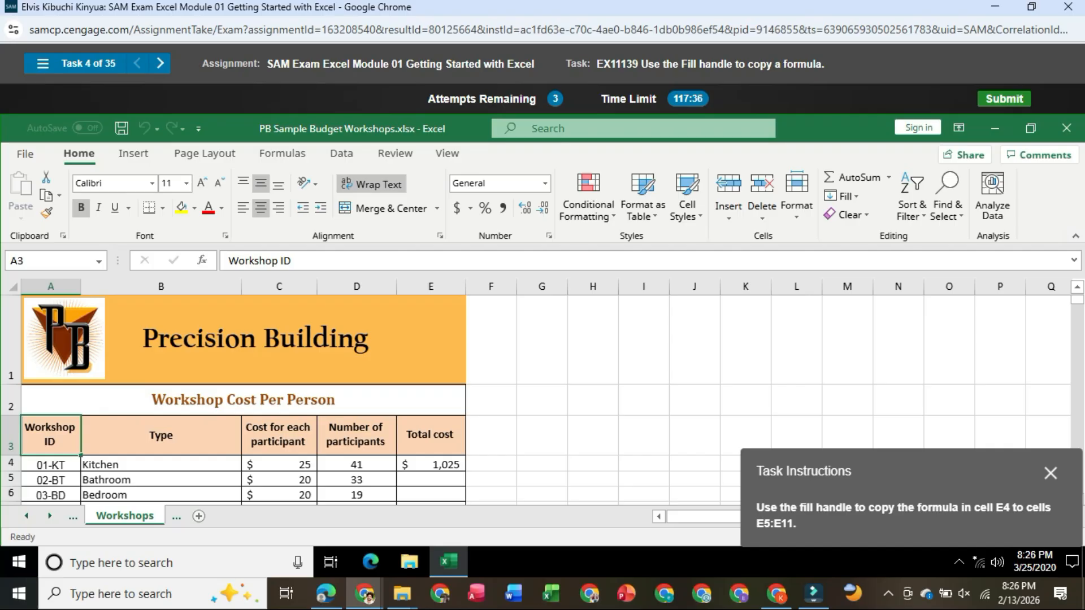
- Copy the total cost formula from cell E4 to cells E5:E11 with the fill handle
scroll(536, 400, "down", 2)
scroll(535, 400, "up", 1)
scroll(536, 400, "up", 1)
left_click(431, 464)
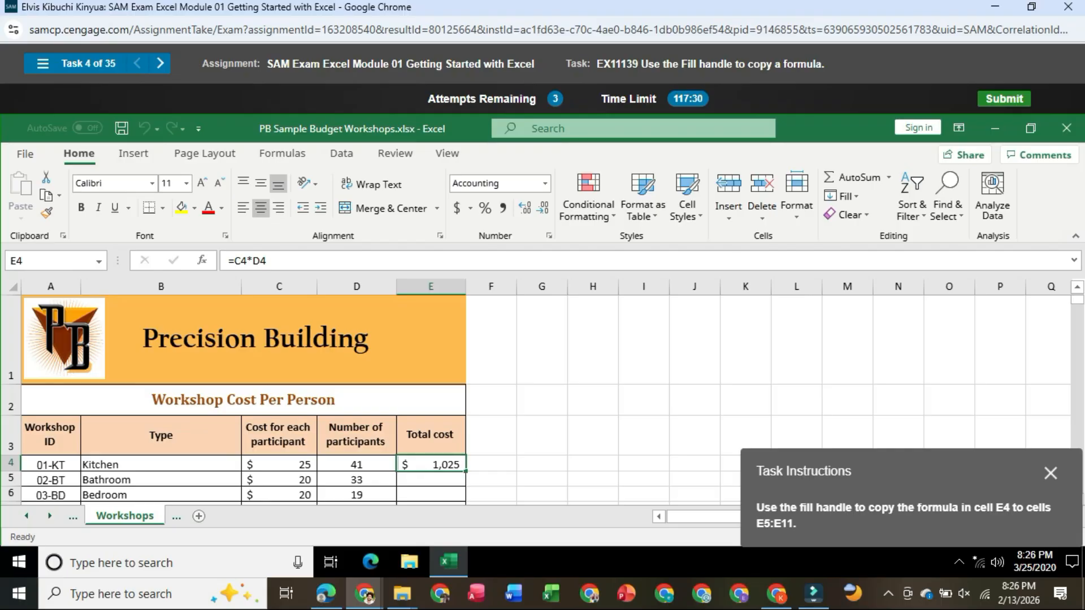
left_click_drag(465, 471, 460, 337)
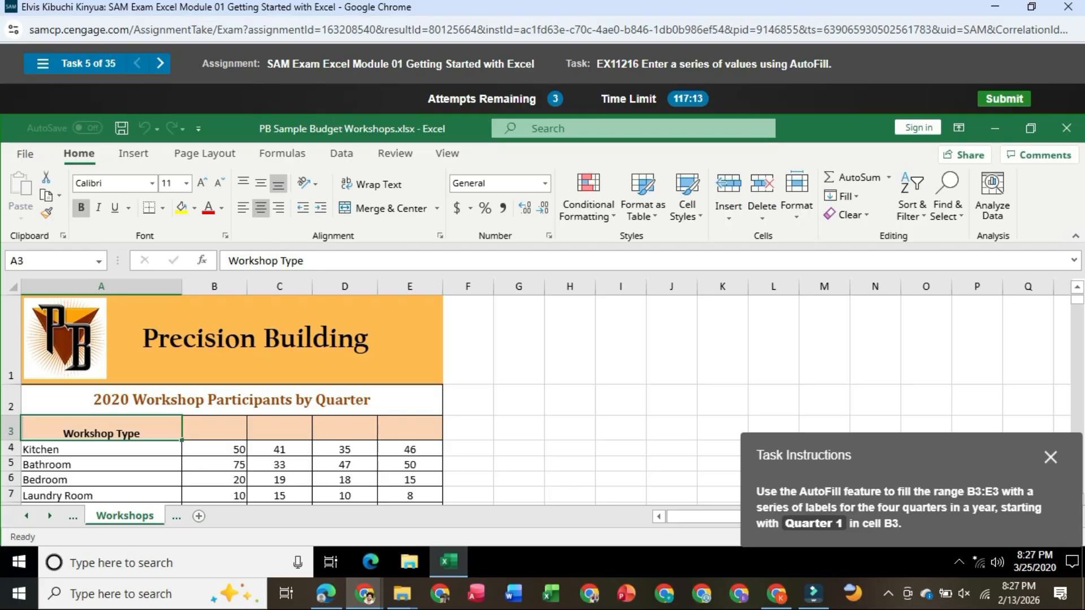
- Enter Quarter 1 in cell B3 and AutoFill the quarter labels across B3:E3
left_click(215, 428)
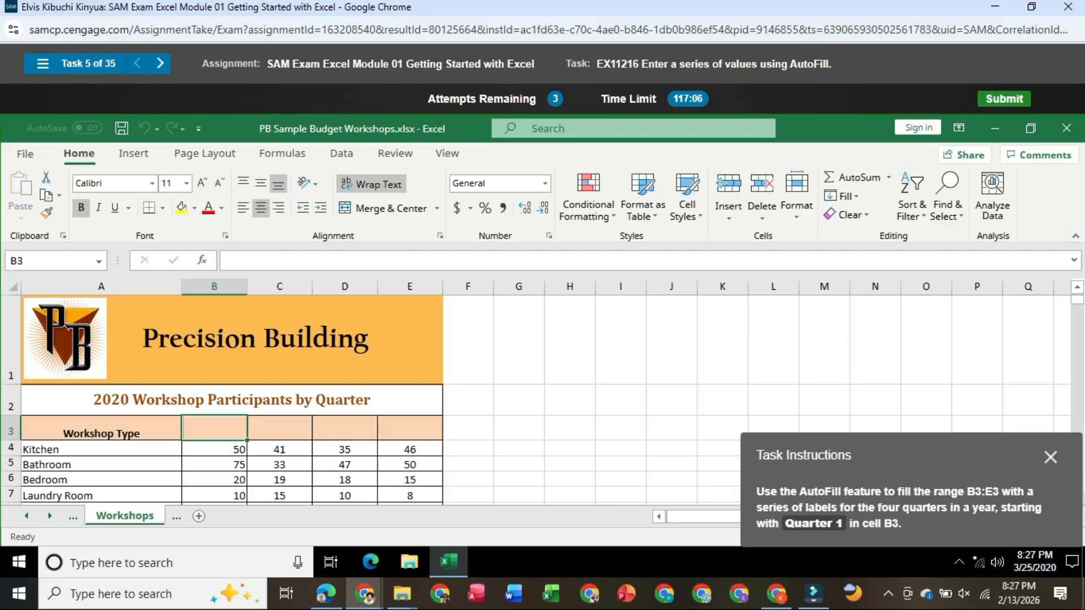
type("Q")
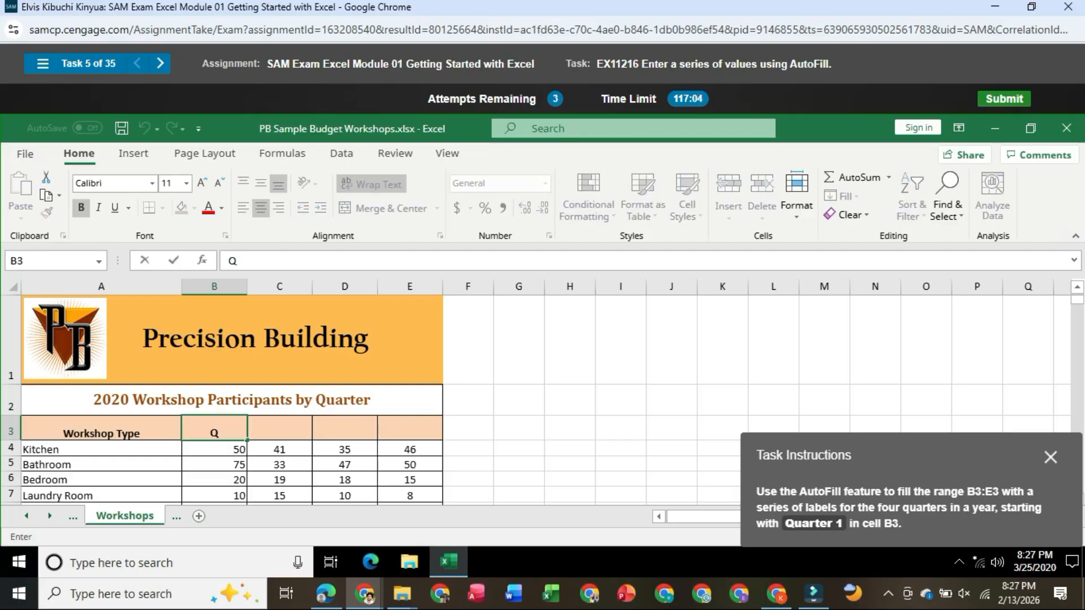
type("uarter1")
key("BackSpace")
type("1")
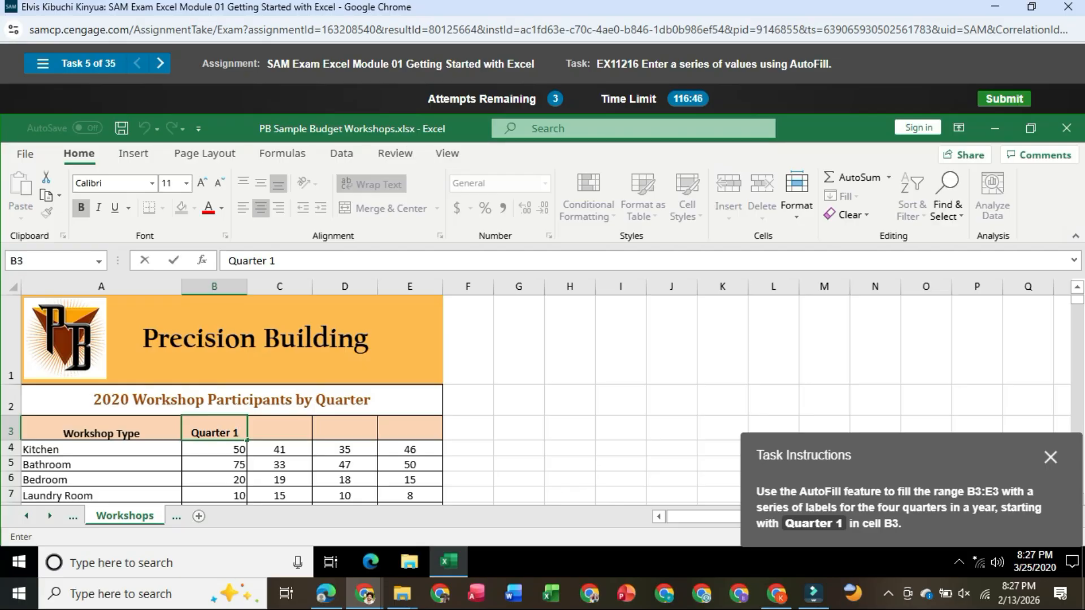
left_click_drag(247, 440, 443, 439)
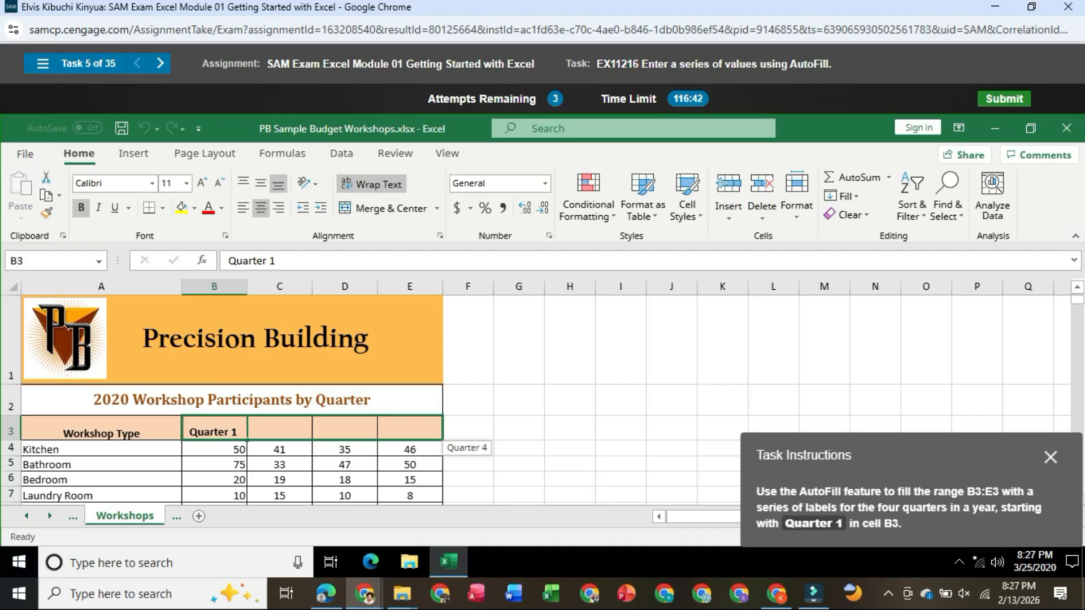
left_click_drag(442, 439, 442, 439)
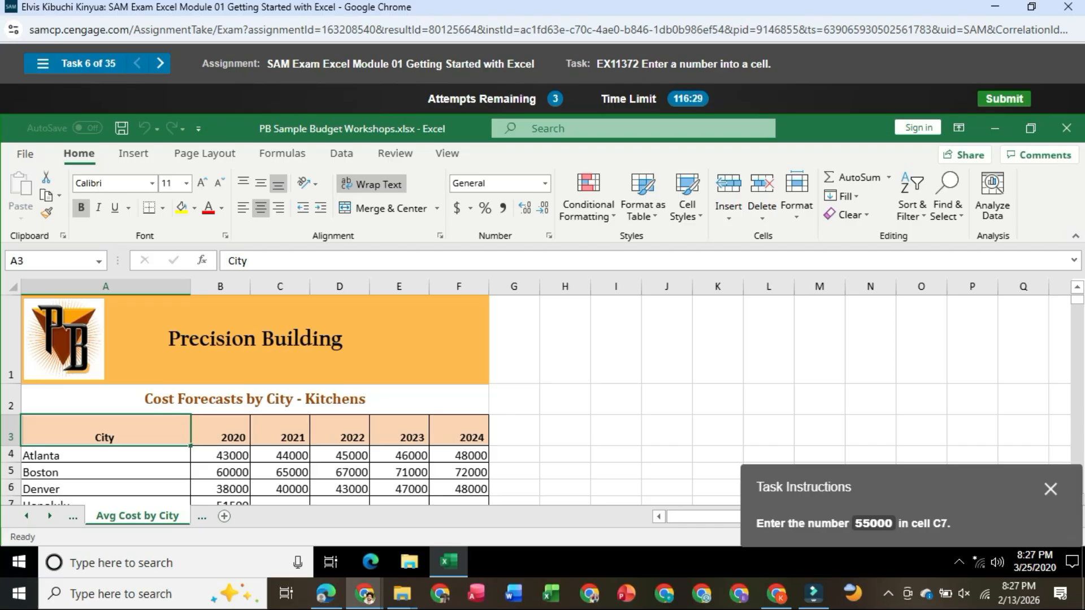
- Enter 55000 in cell C7, the 2021 cost forecast for Honolulu
scroll(536, 400, "down", 1)
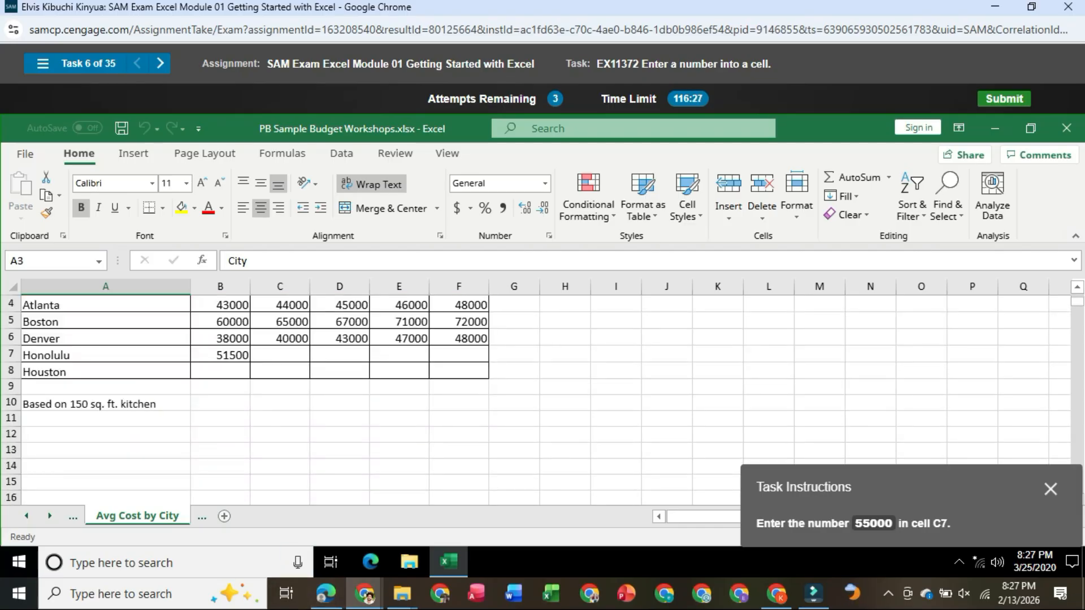
left_click(279, 355)
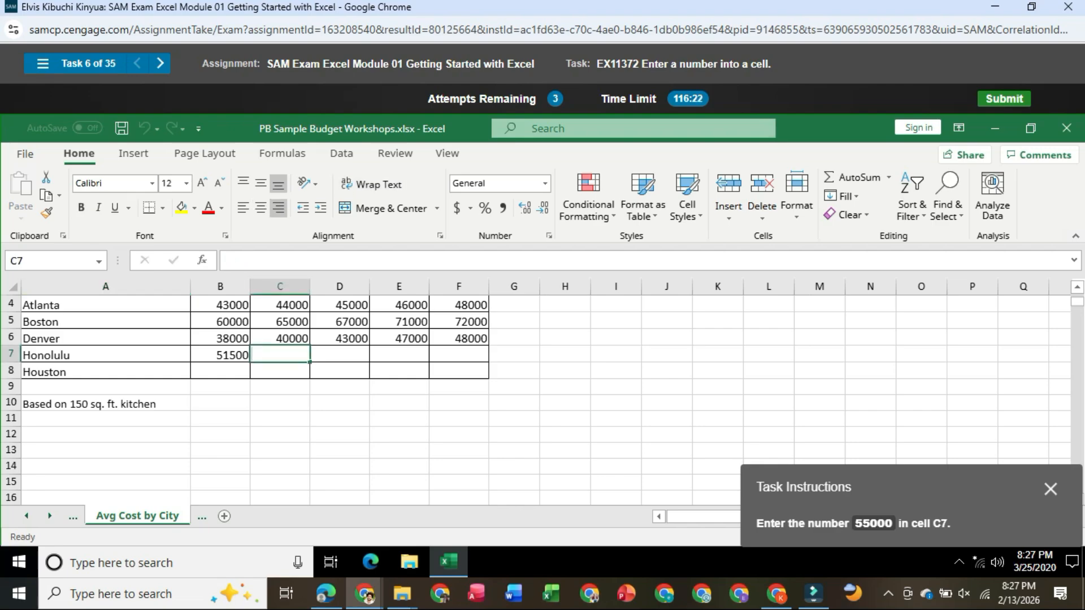
type("55000")
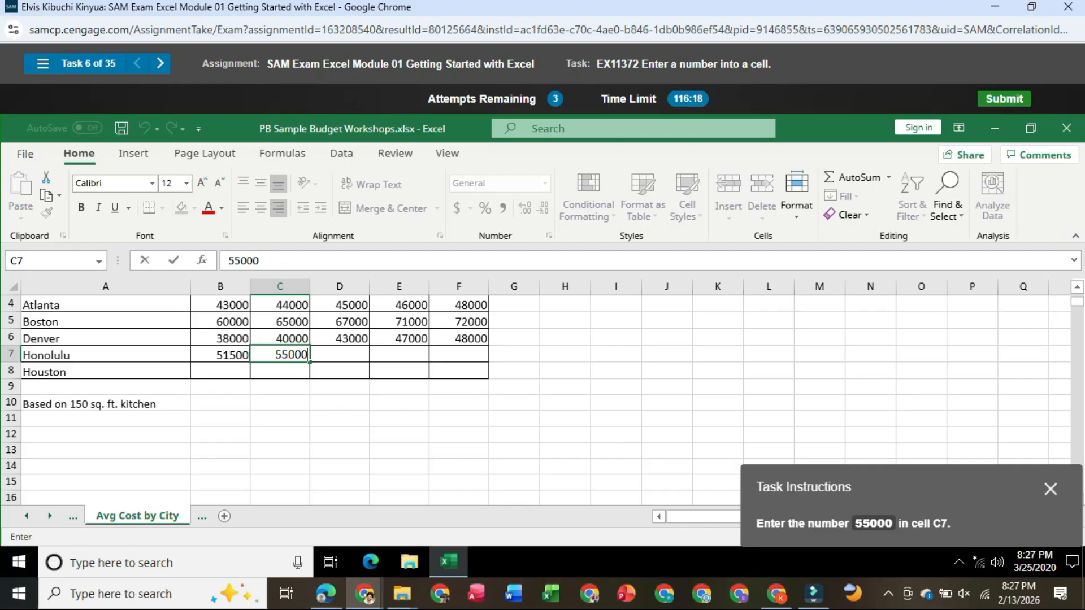
key("Return")
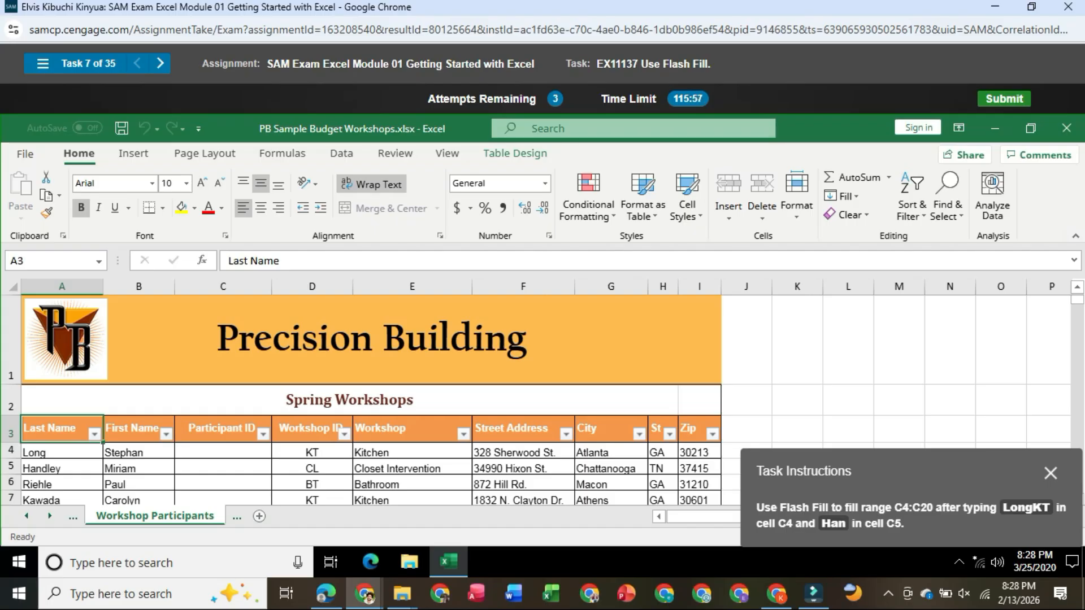
- Enter the first participant's last name plus workshop ID in C4 and the next one's first three letters in C5, then Flash Fill C4:C20
scroll(535, 400, "down", 1)
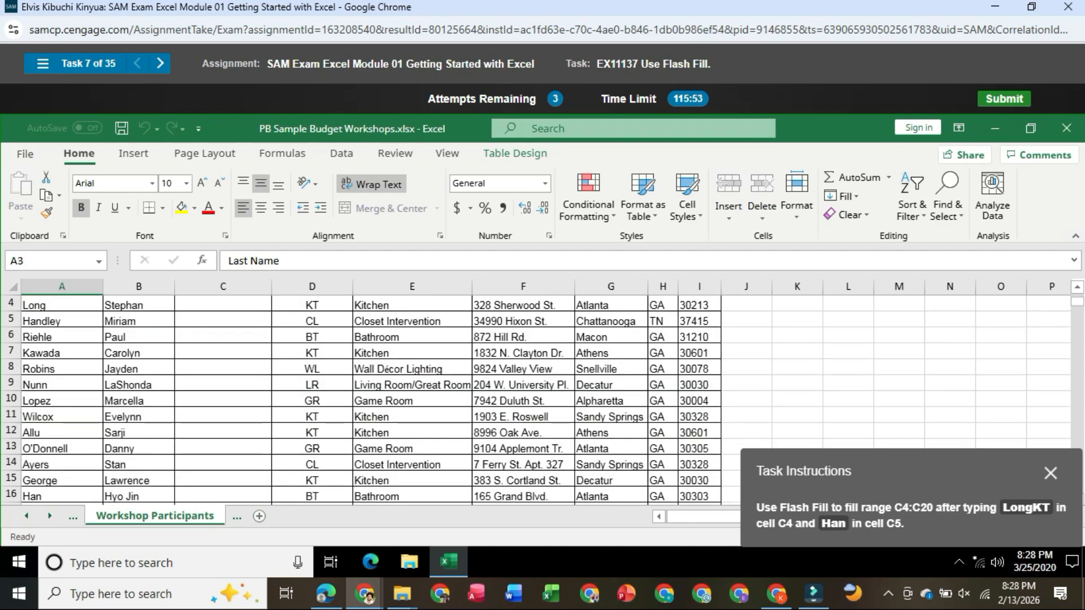
left_click(223, 304)
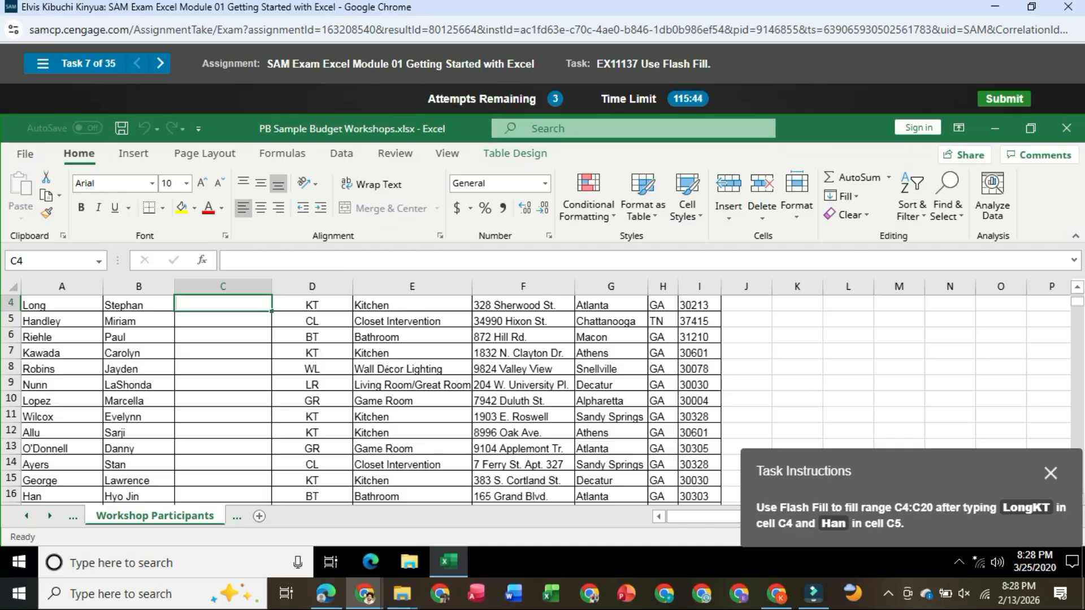
type("Long")
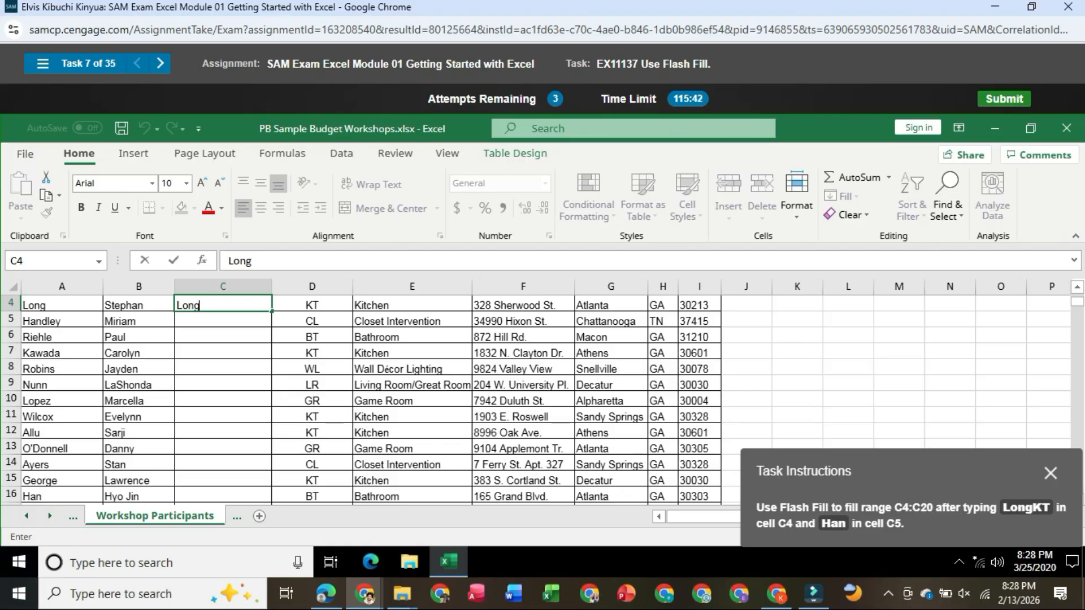
type("KT")
key("Return")
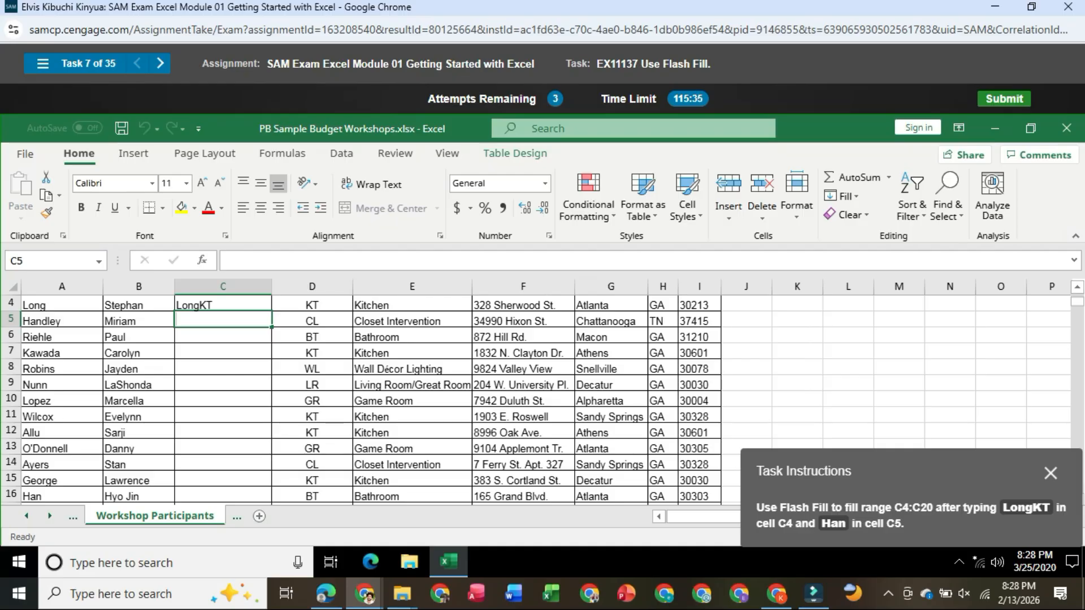
type("H")
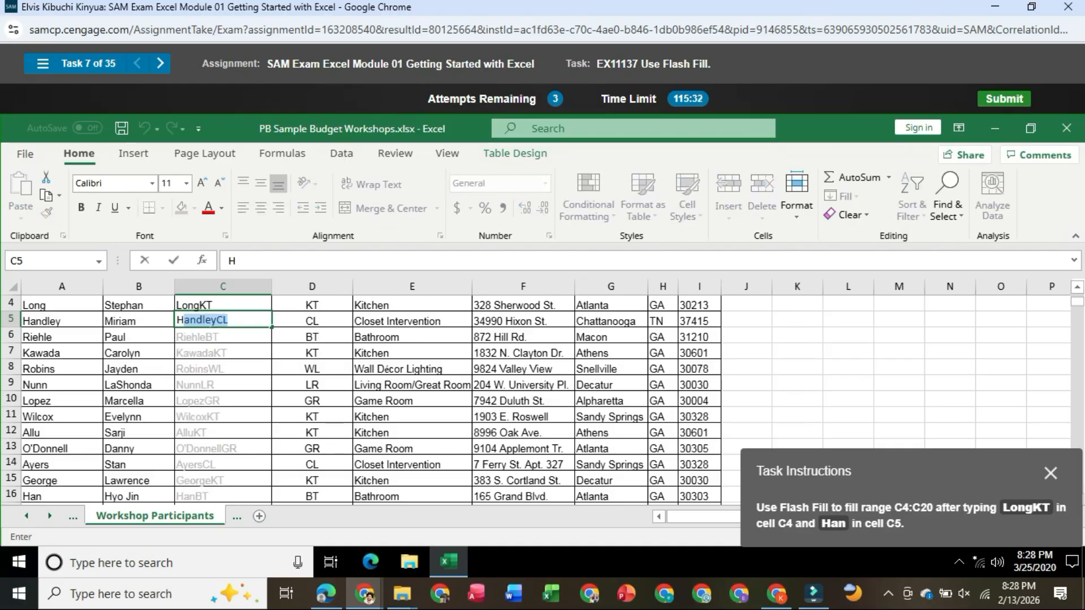
type("an")
key("Return")
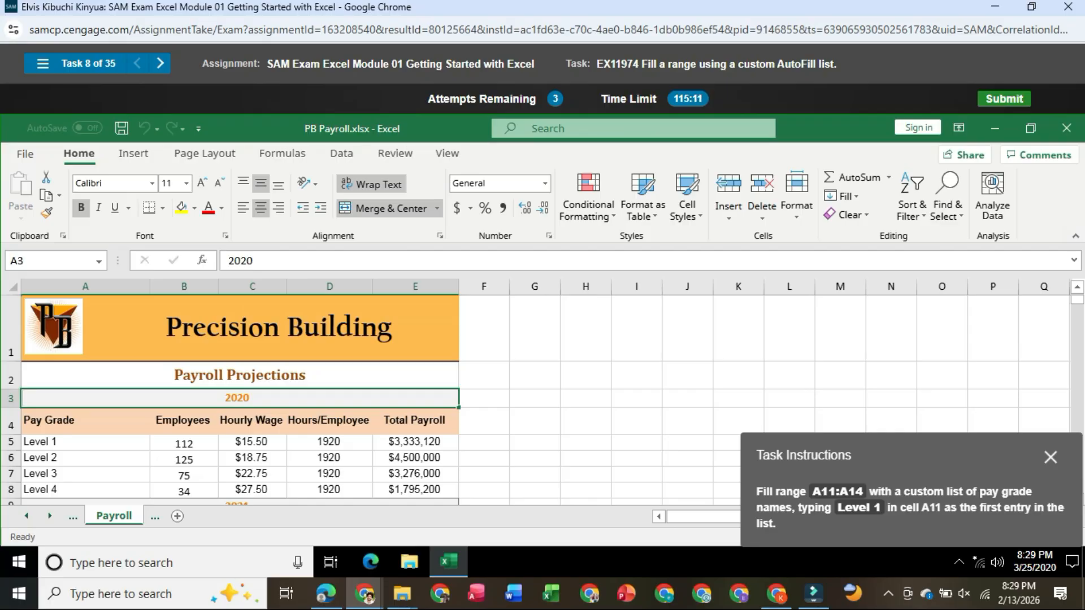
- Enter Level 1 in cell A11 and AutoFill the pay grade names across A11:A14 on the Payroll sheet
scroll(238, 395, "down", 2)
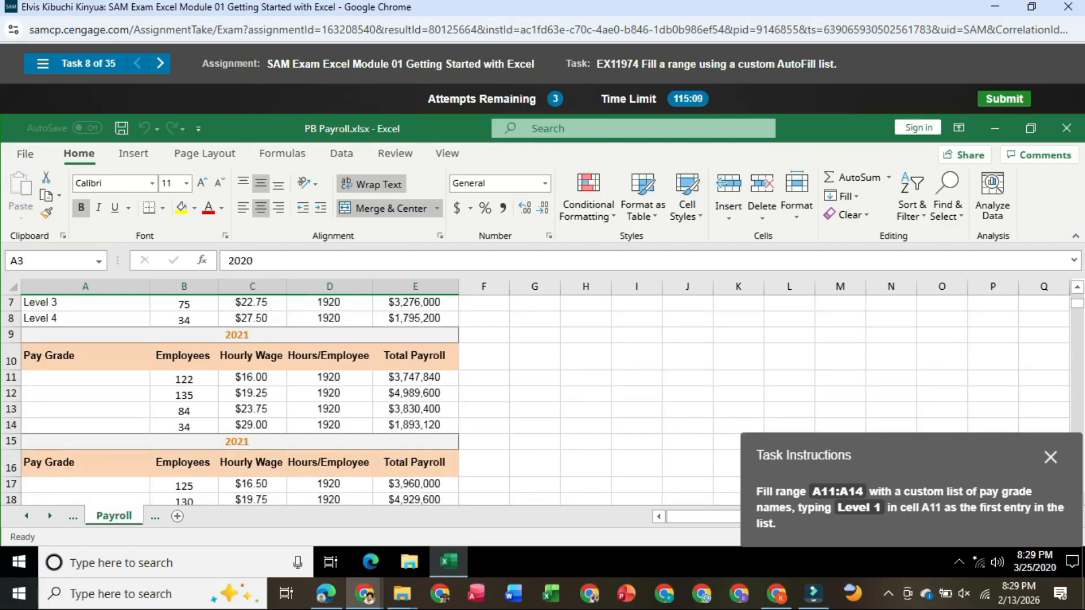
left_click(85, 378)
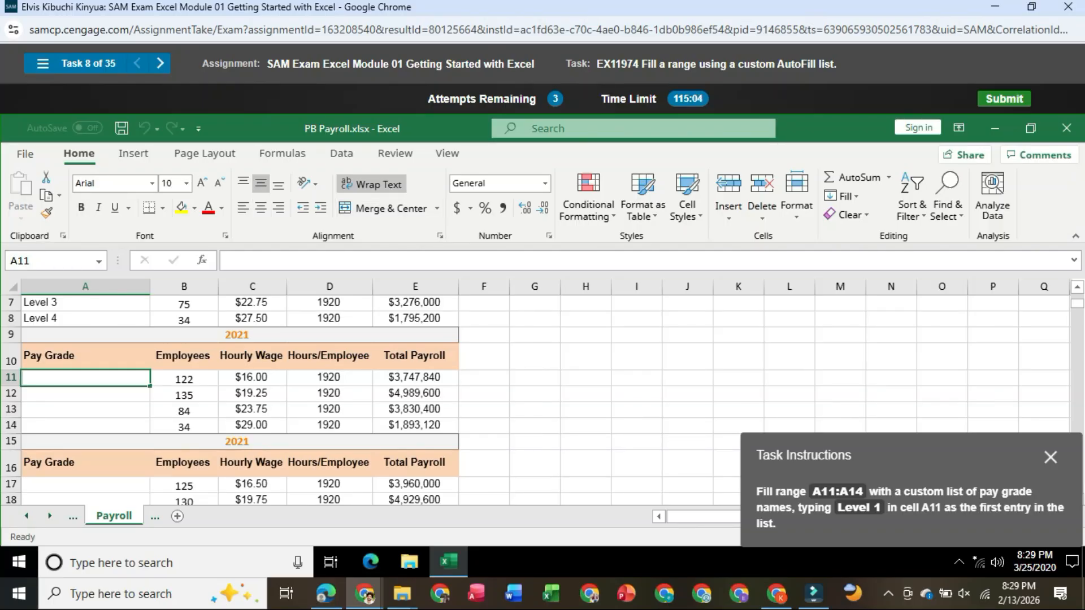
type("L")
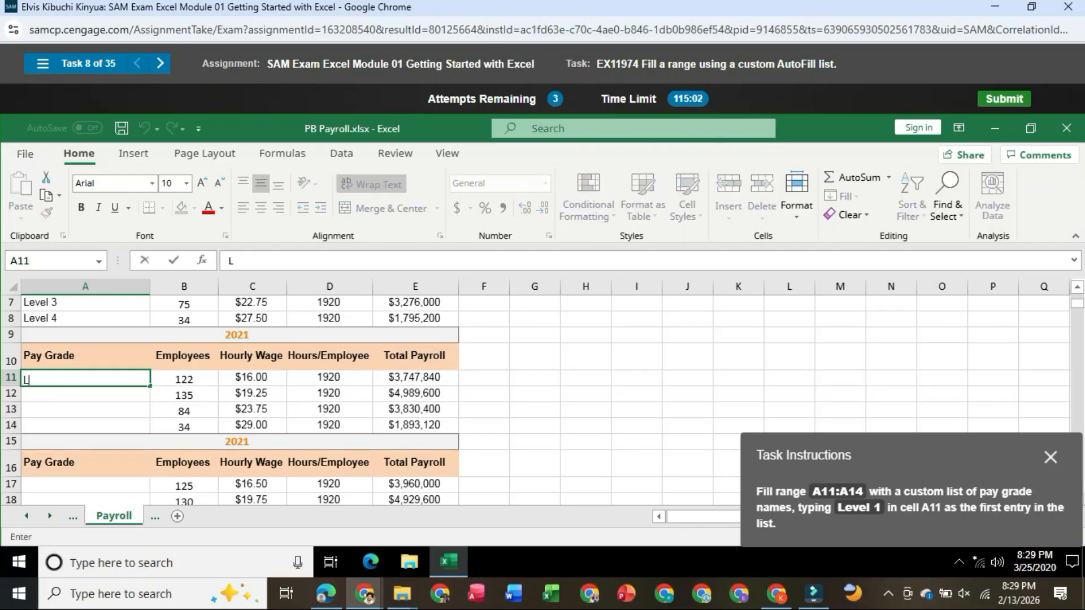
type("evel 1")
key("ctrl+Return")
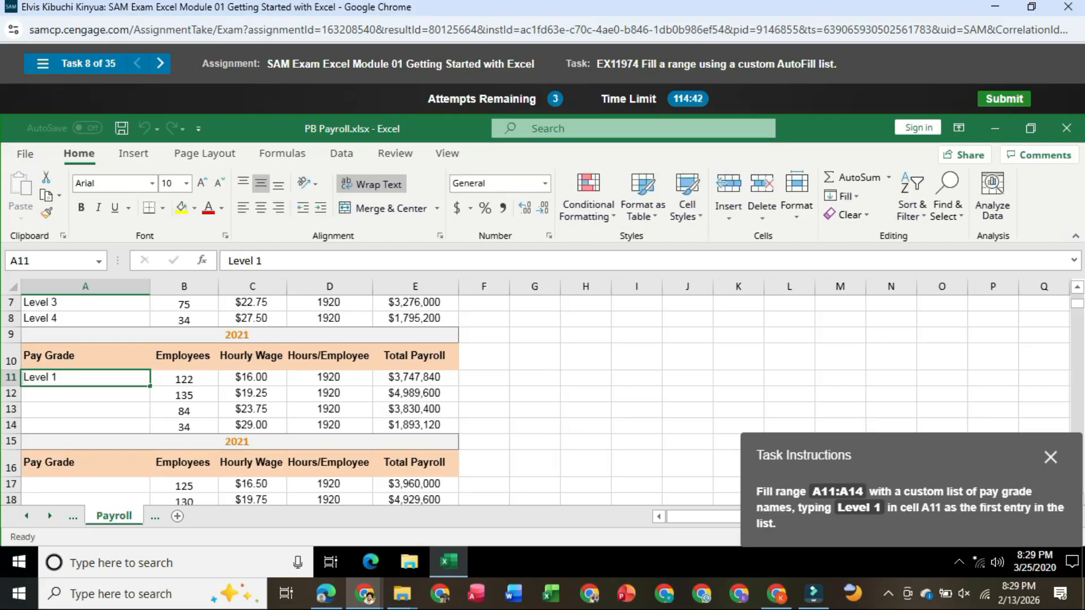
left_click_drag(150, 386, 150, 425)
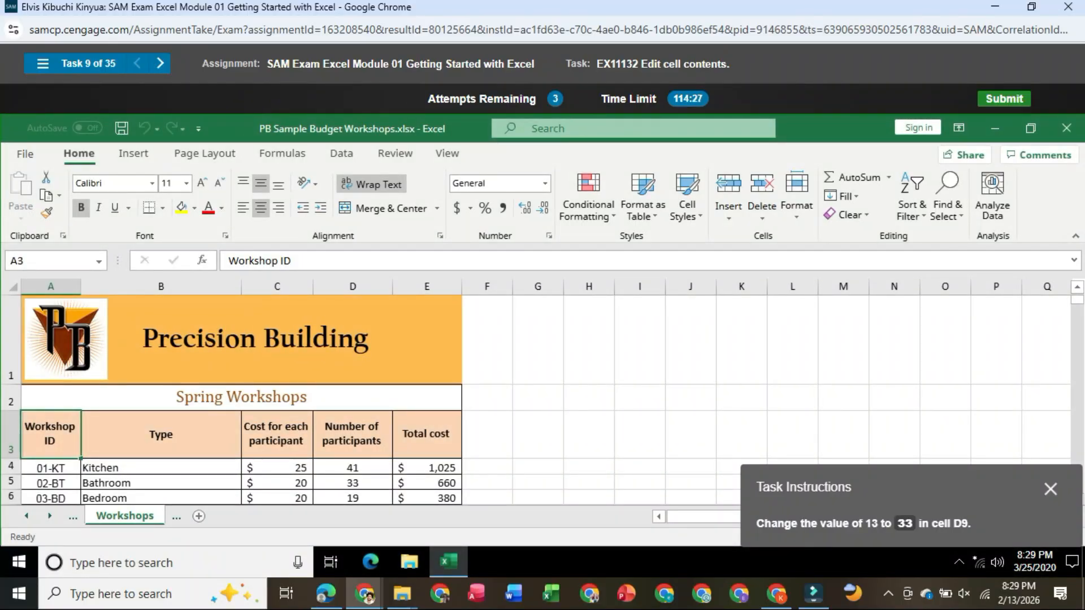
- Set cell D9, the number of participants for the Game Room workshop, to 33
scroll(535, 401, "down", 1)
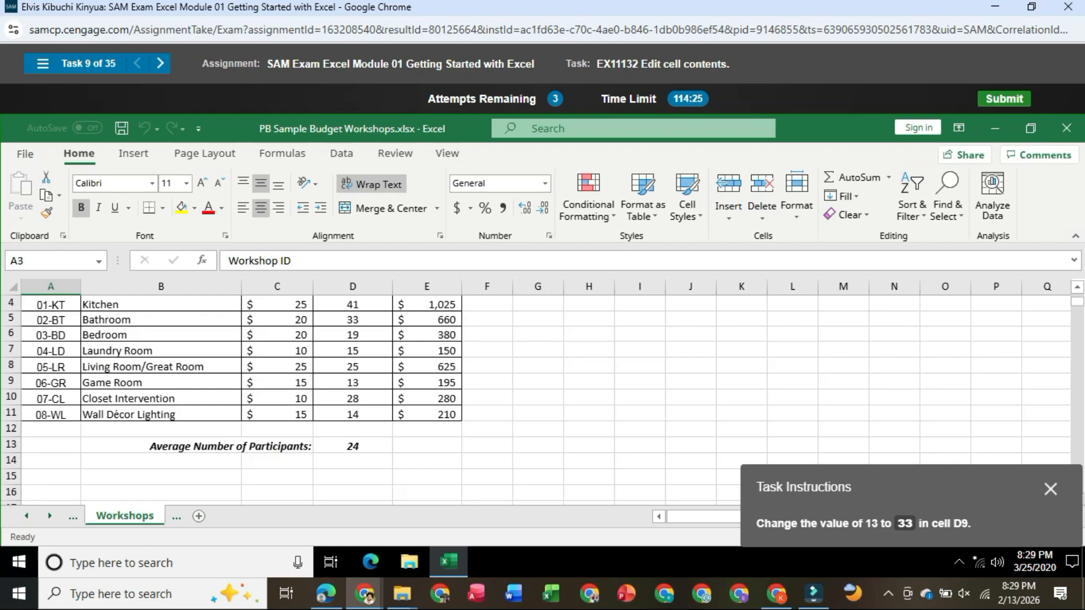
scroll(535, 401, "down", 1)
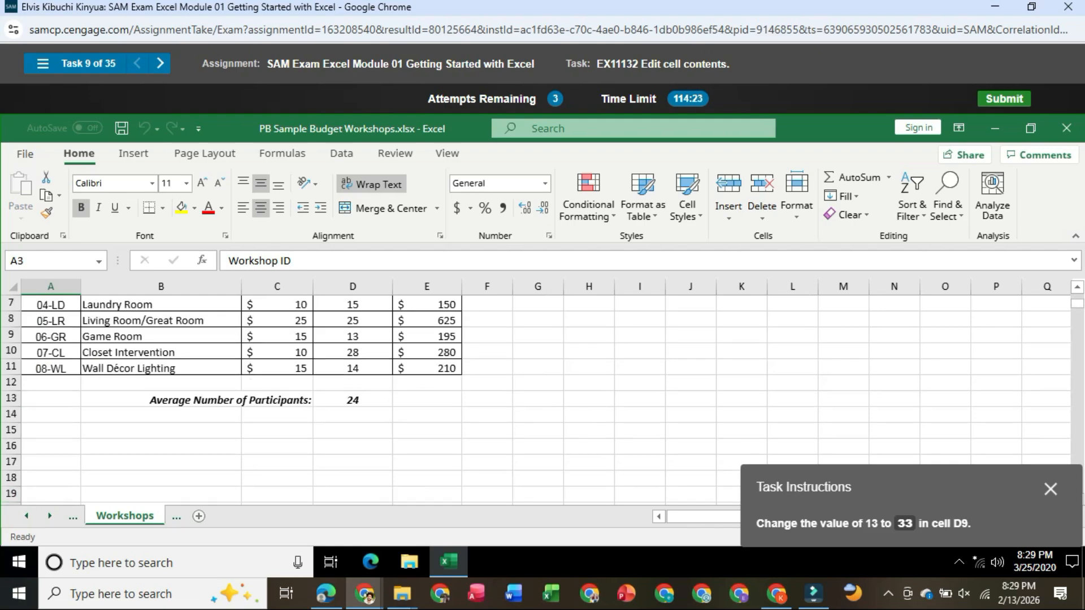
scroll(535, 401, "up", 1)
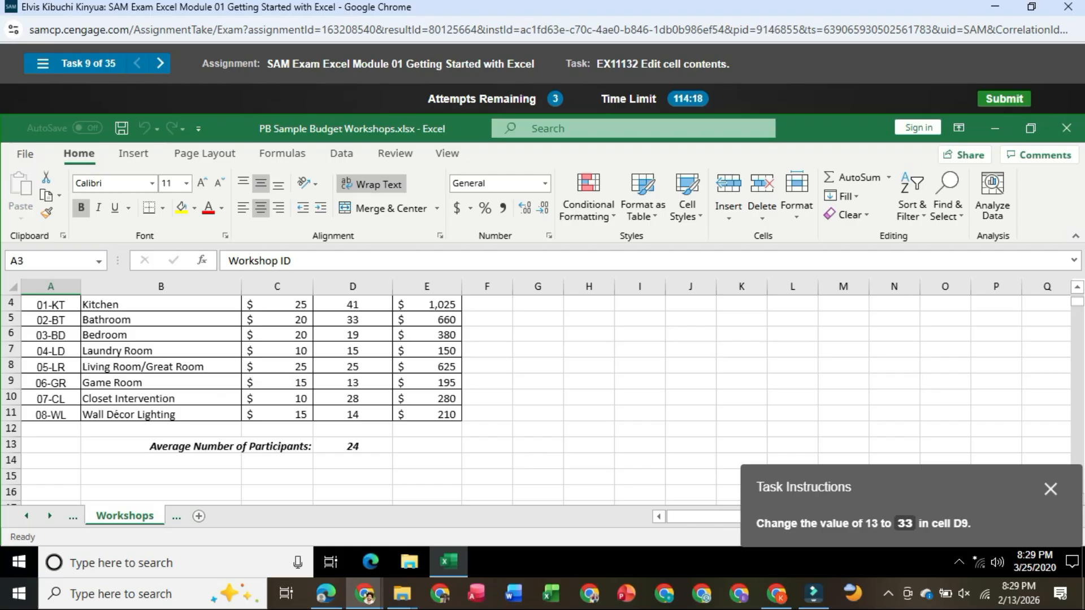
left_click(353, 383)
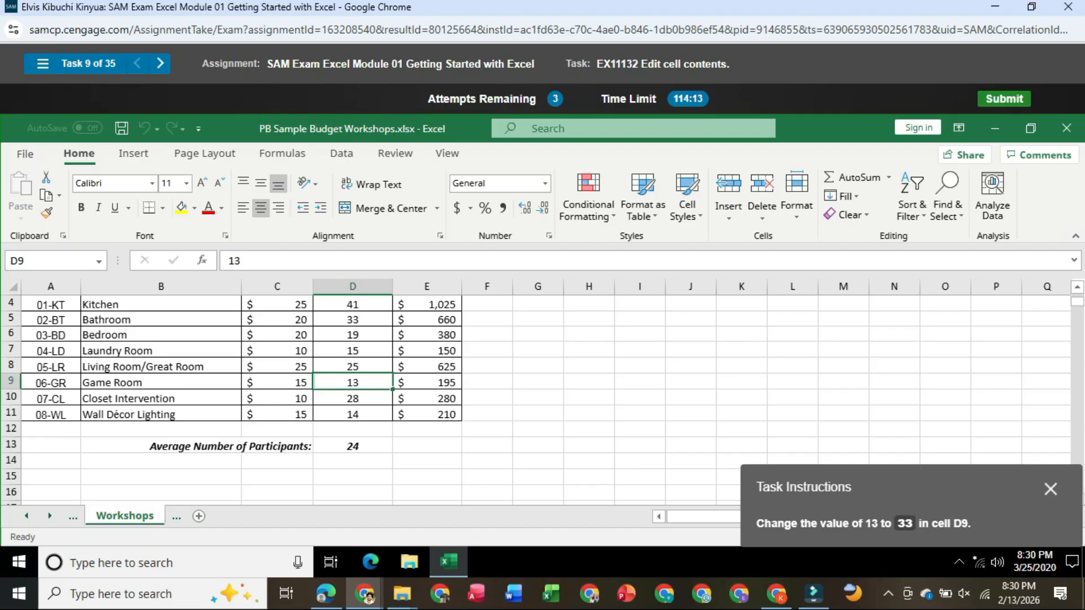
type("33")
key("Return")
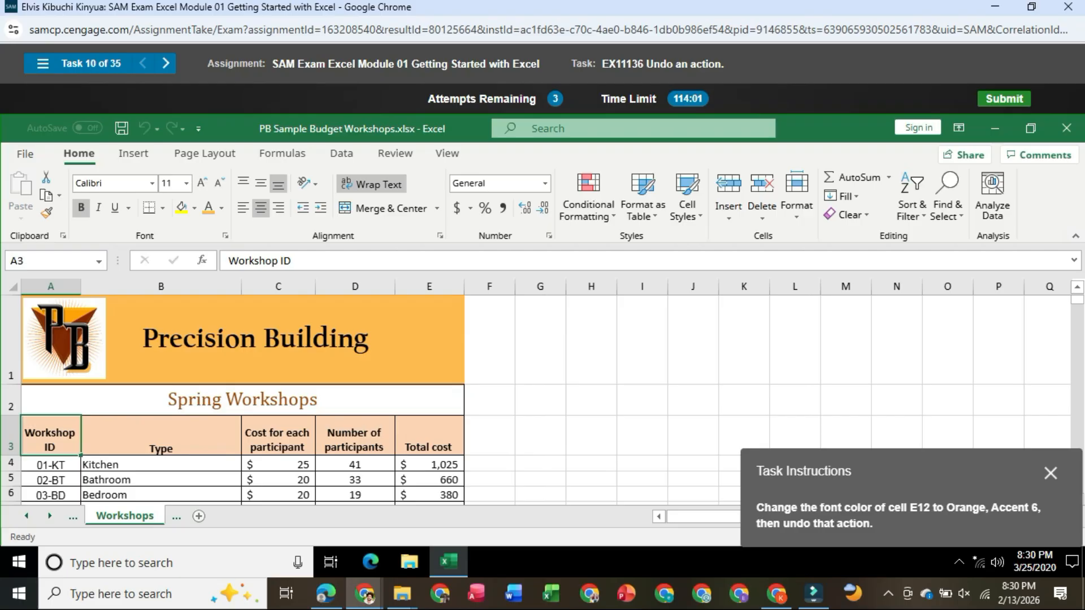
- Change the font color of the total costs amount in cell E12 to Orange, Accent 6, and undo that change
scroll(535, 400, "down", 2)
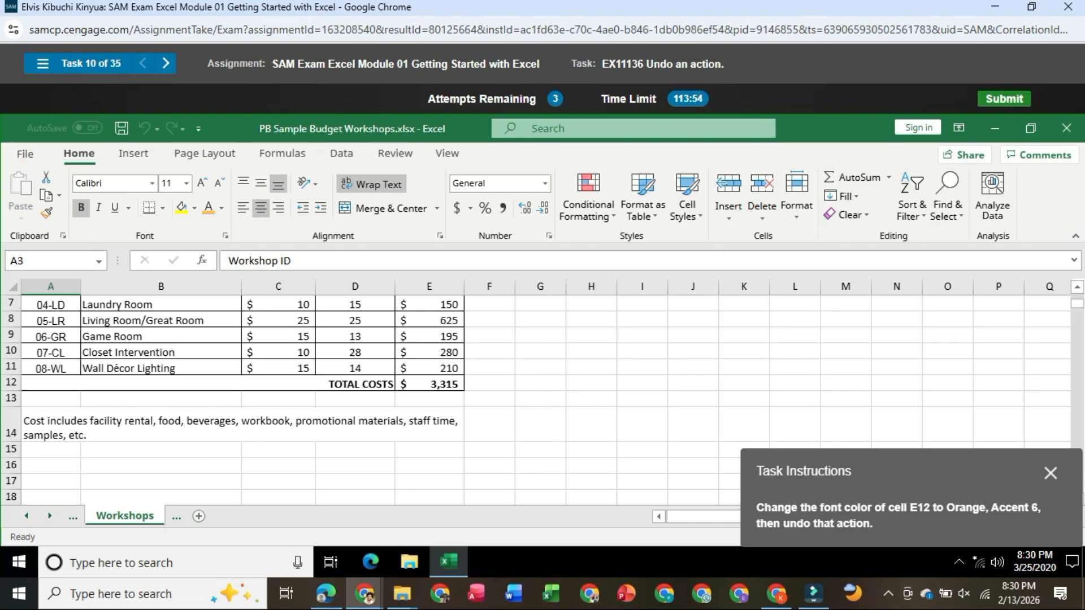
left_click(429, 384)
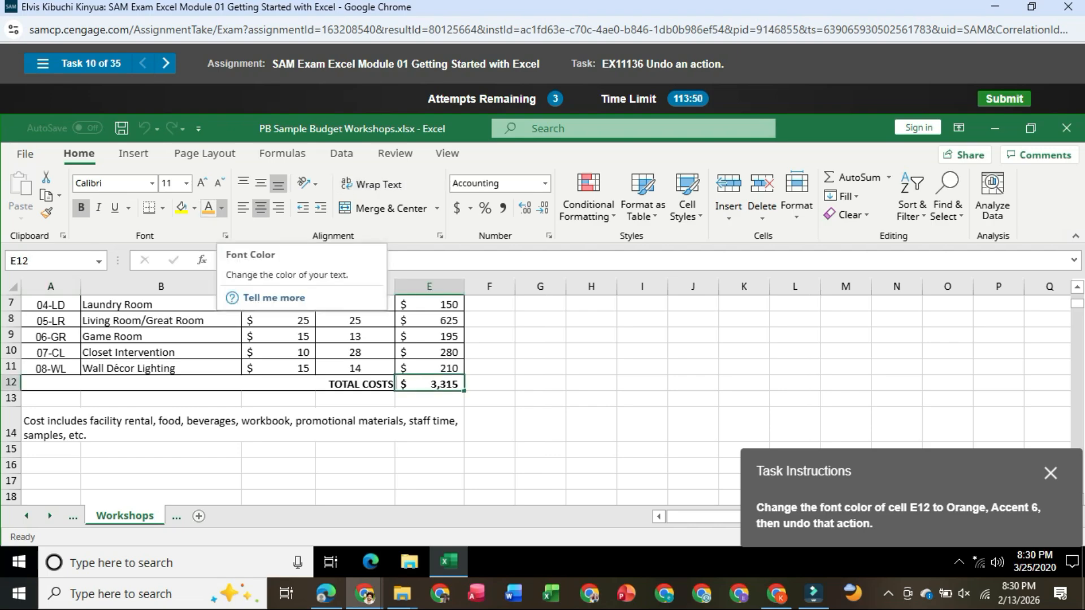
left_click(221, 208)
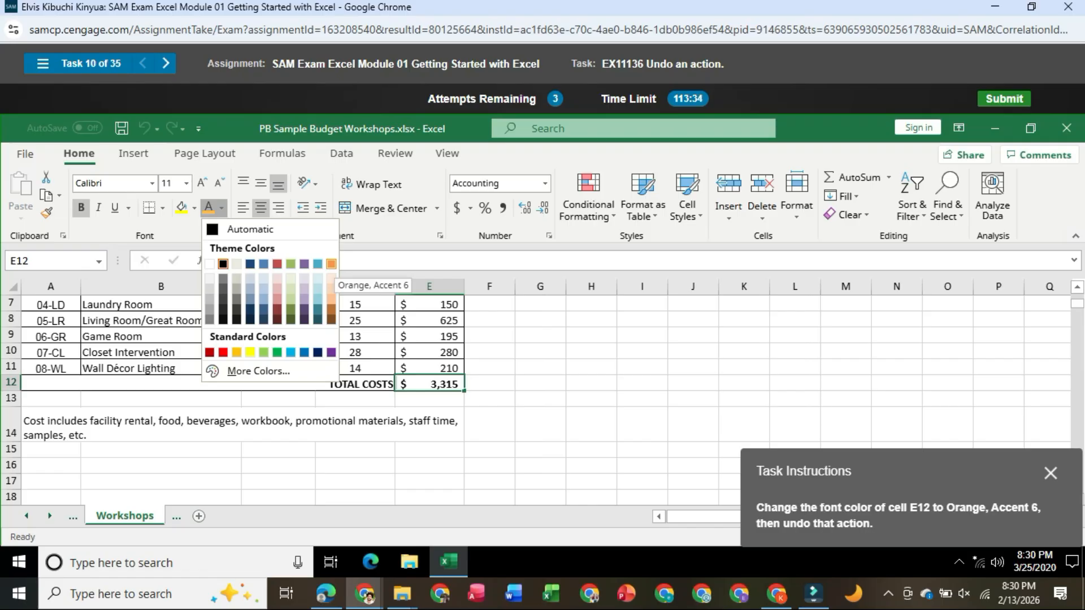
left_click(331, 264)
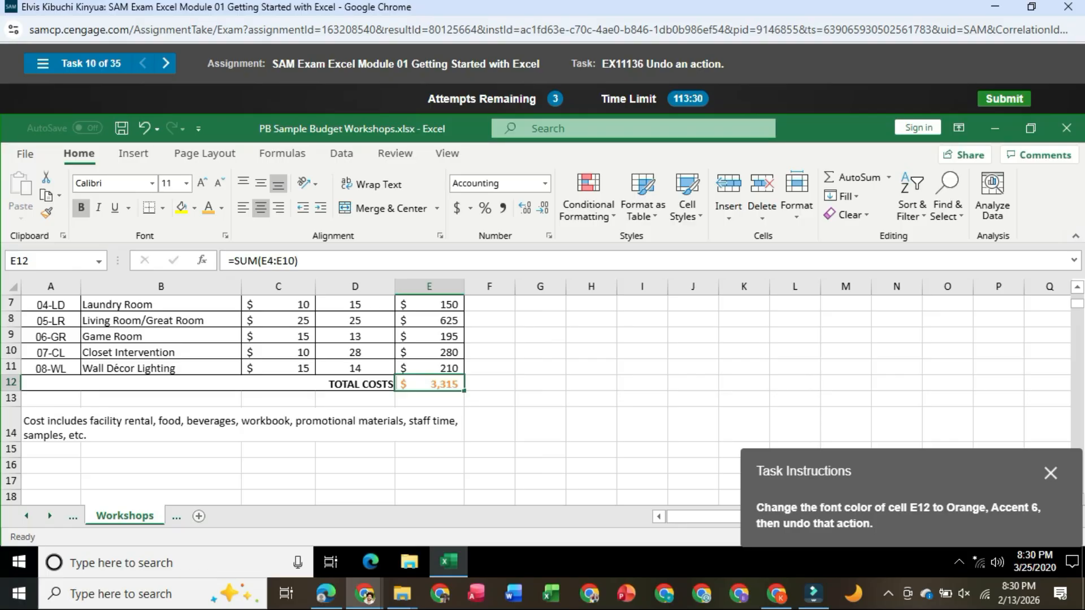
key("ctrl+z")
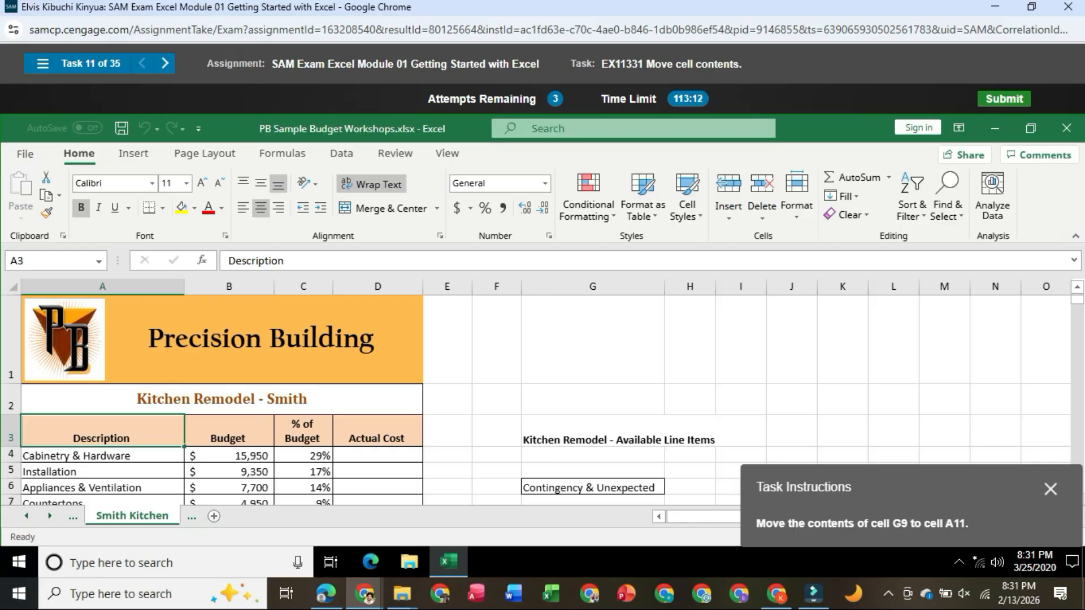
- Try to copy the Design Fee entry in cell G9, and restart the move task
scroll(535, 400, "down", 1)
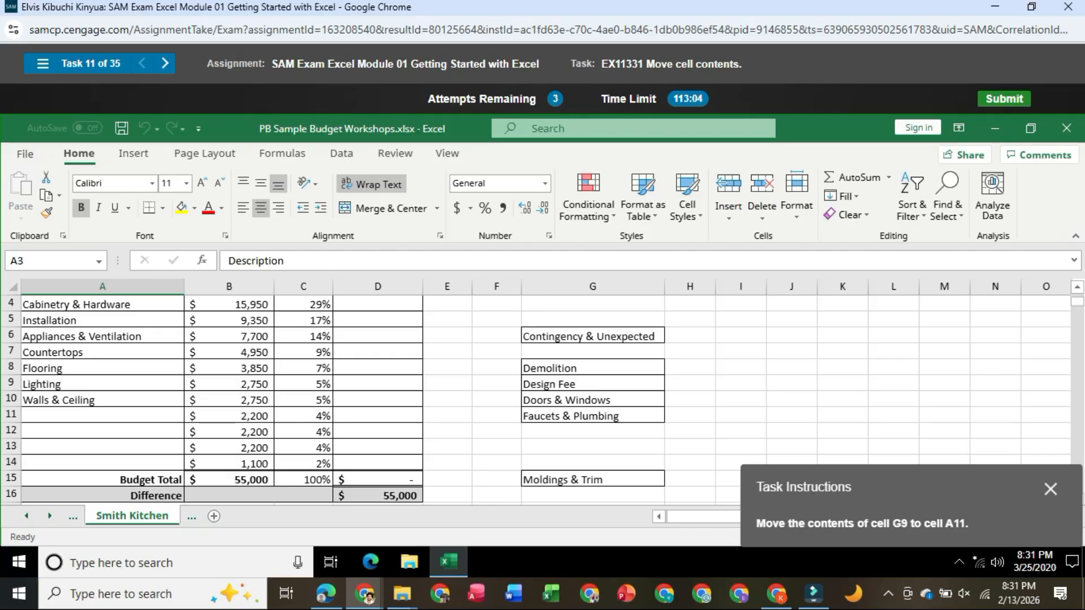
left_click(593, 384)
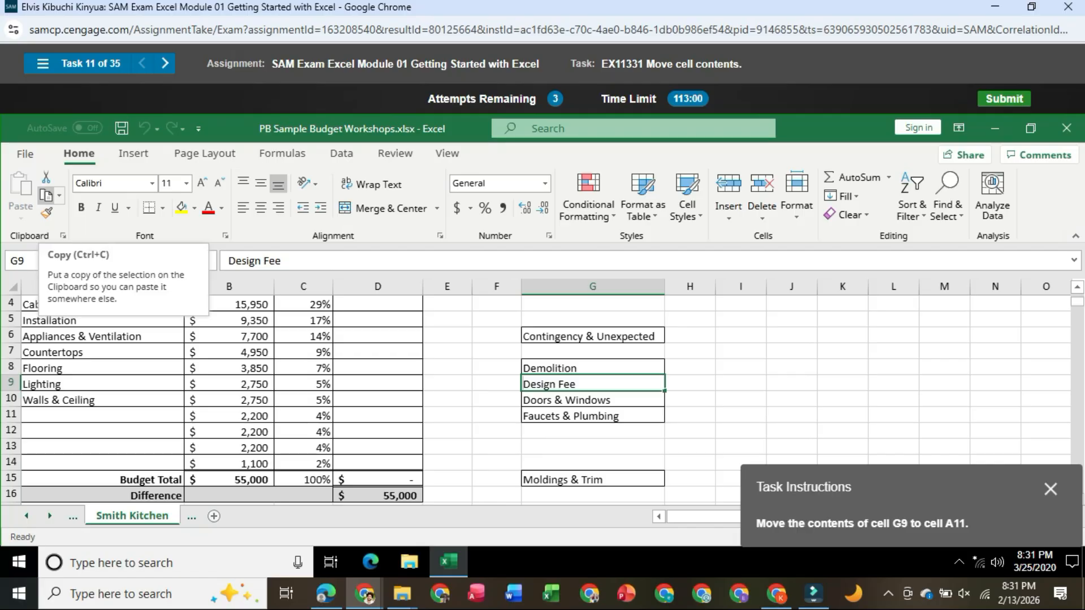
left_click(46, 195)
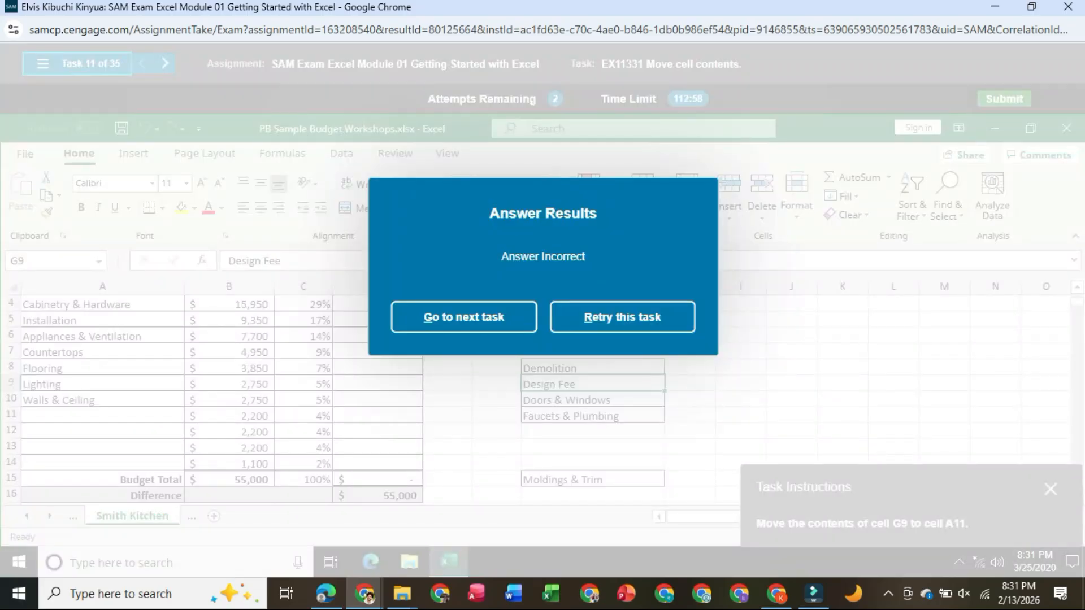
left_click(622, 317)
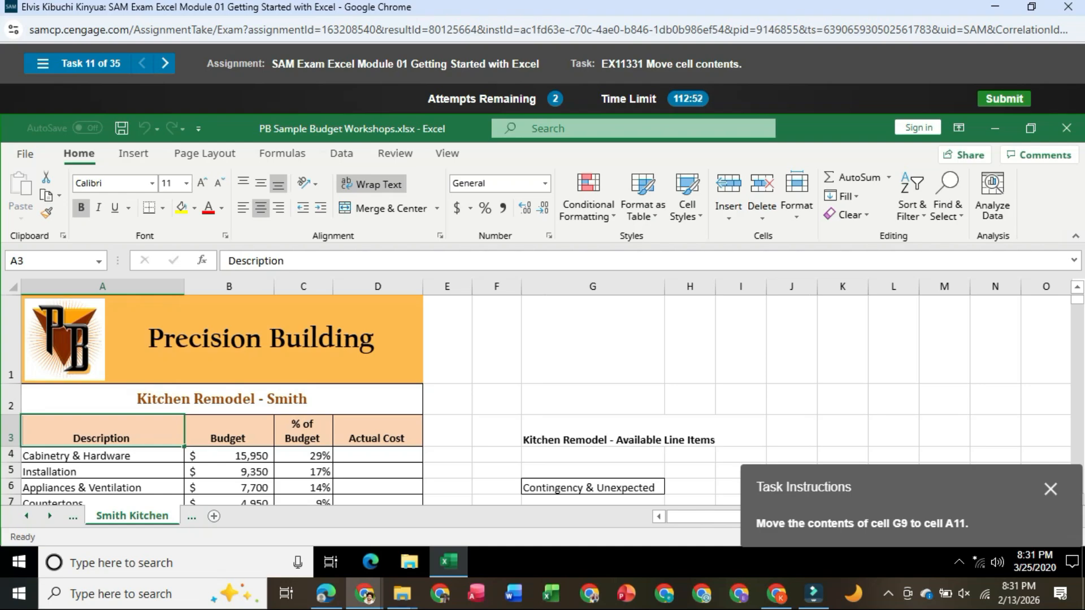
- Move the Design Fee entry from cell G9 to cell A11 by cutting and pasting it
scroll(536, 400, "down", 1)
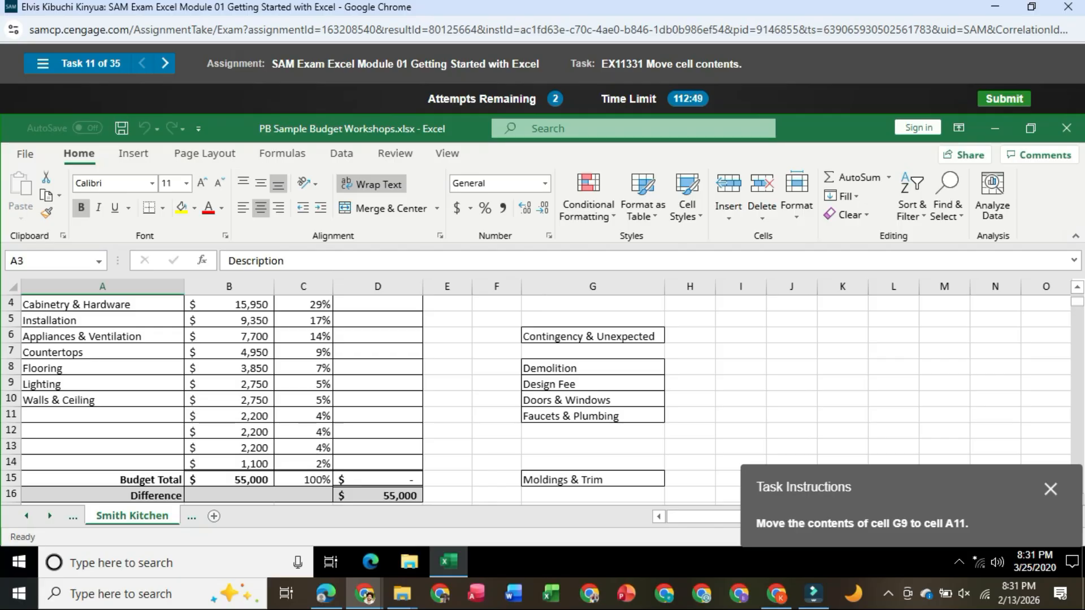
left_click(592, 384)
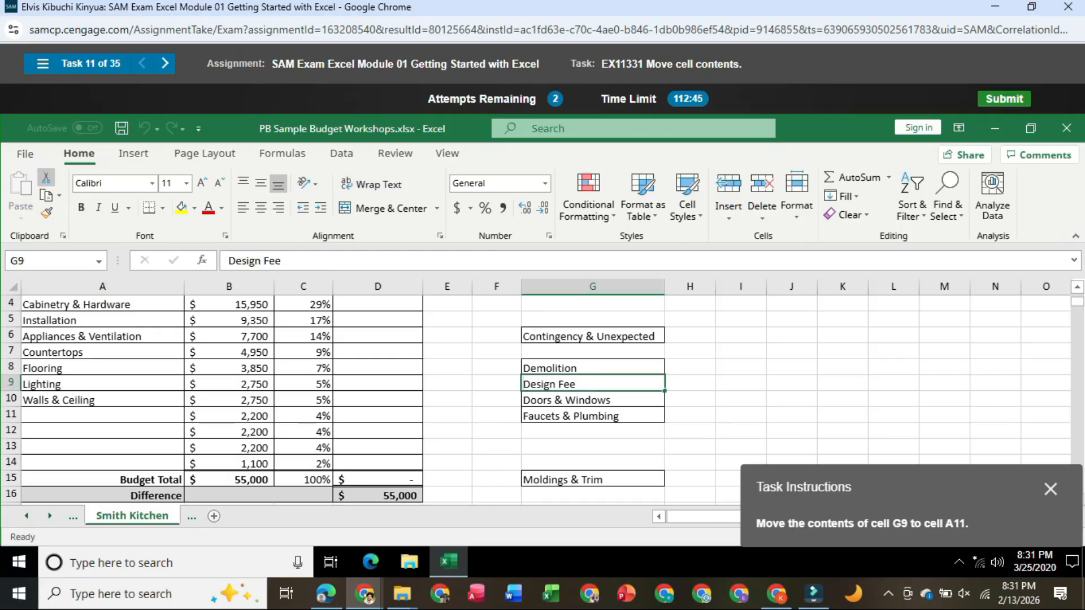
left_click(46, 177)
left_click(46, 177)
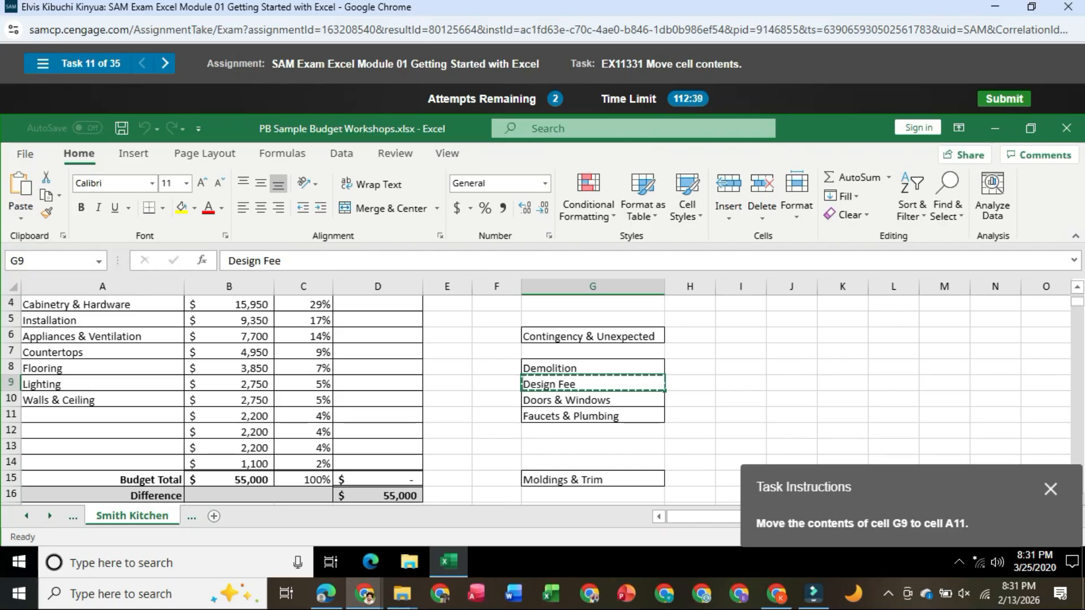
left_click(102, 415)
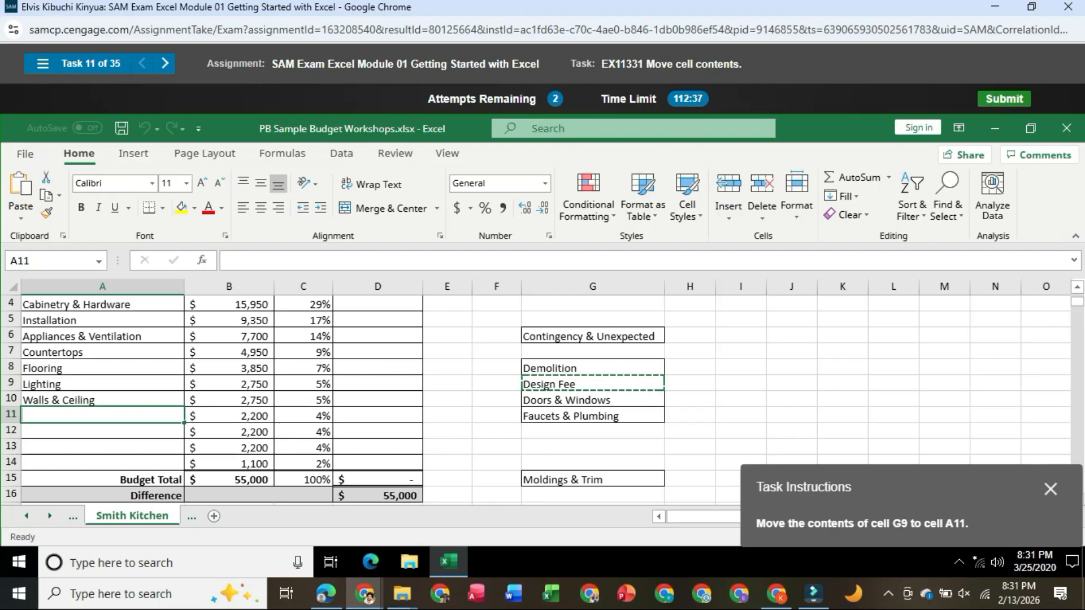
left_click(21, 215)
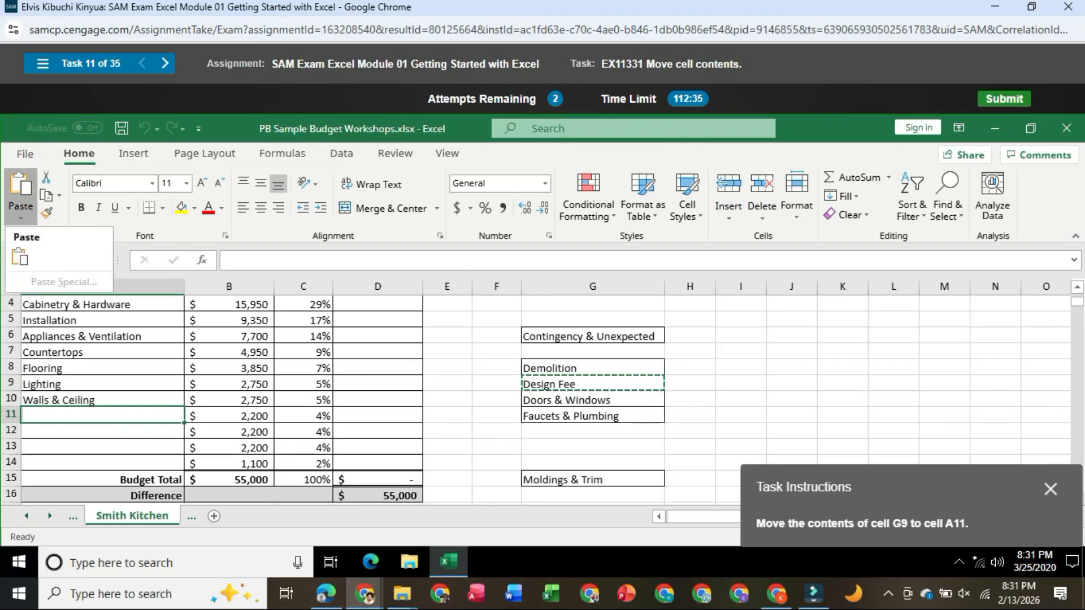
left_click(20, 256)
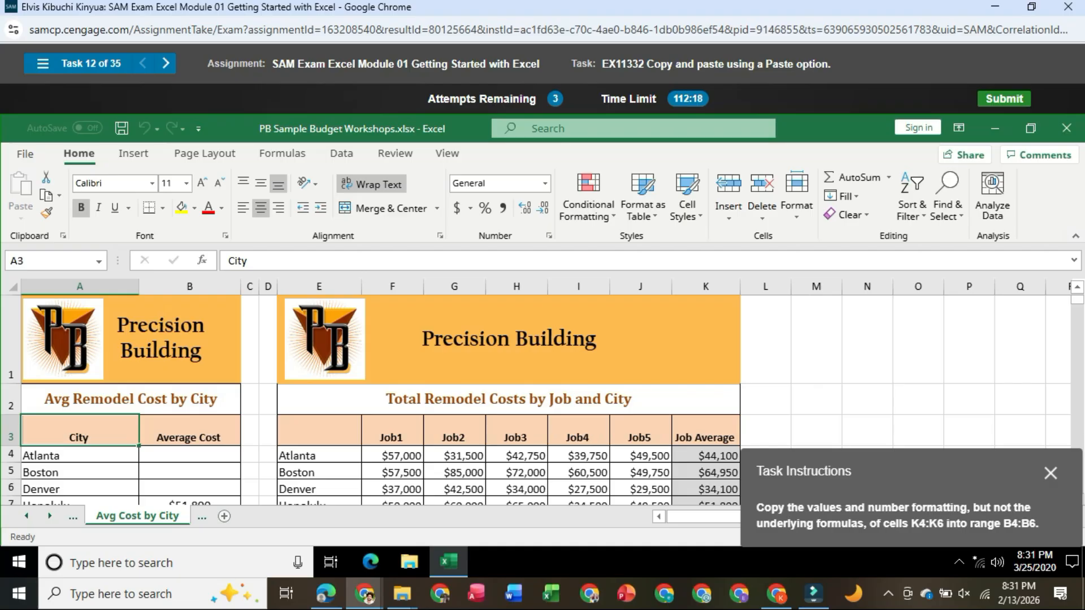
- Copy the Job Average amounts for Atlanta, Boston and Denver in cells K4:K6
scroll(535, 400, "down", 1)
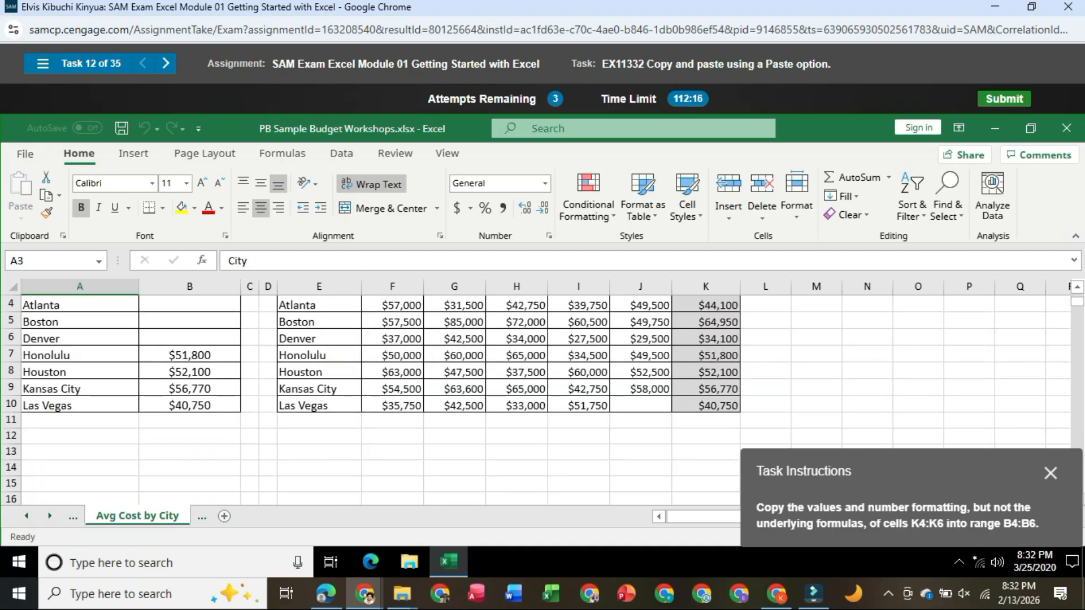
left_click_drag(706, 305, 706, 353)
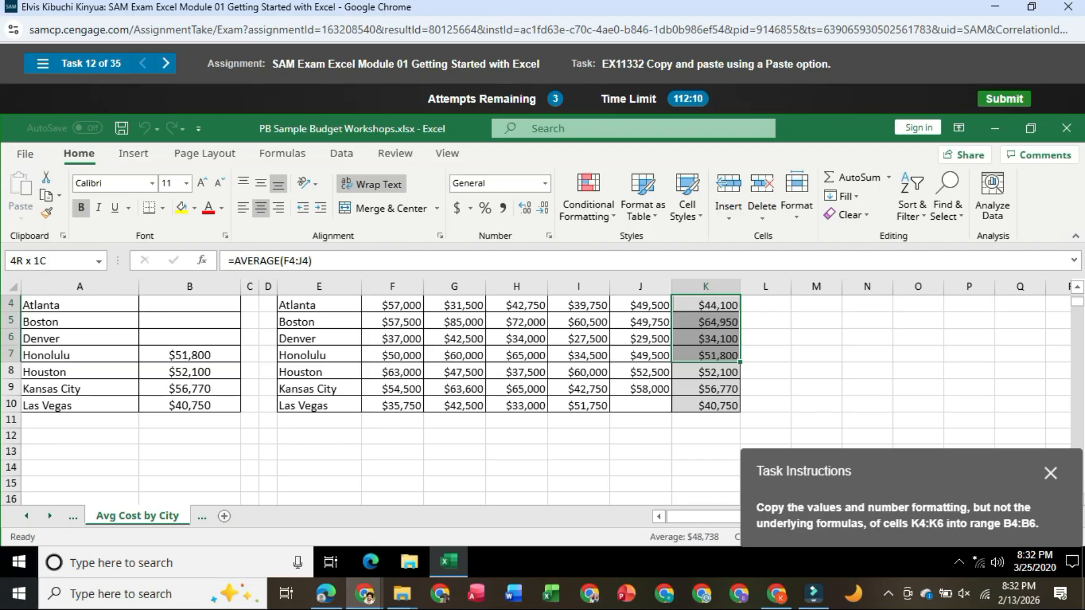
key("shift+Up")
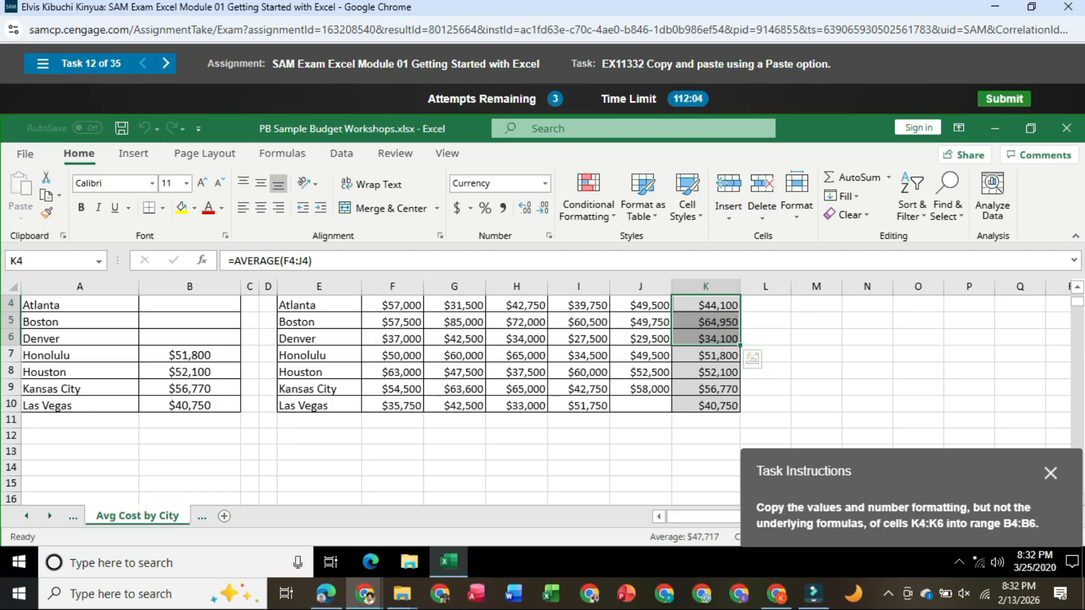
key("ctrl+c")
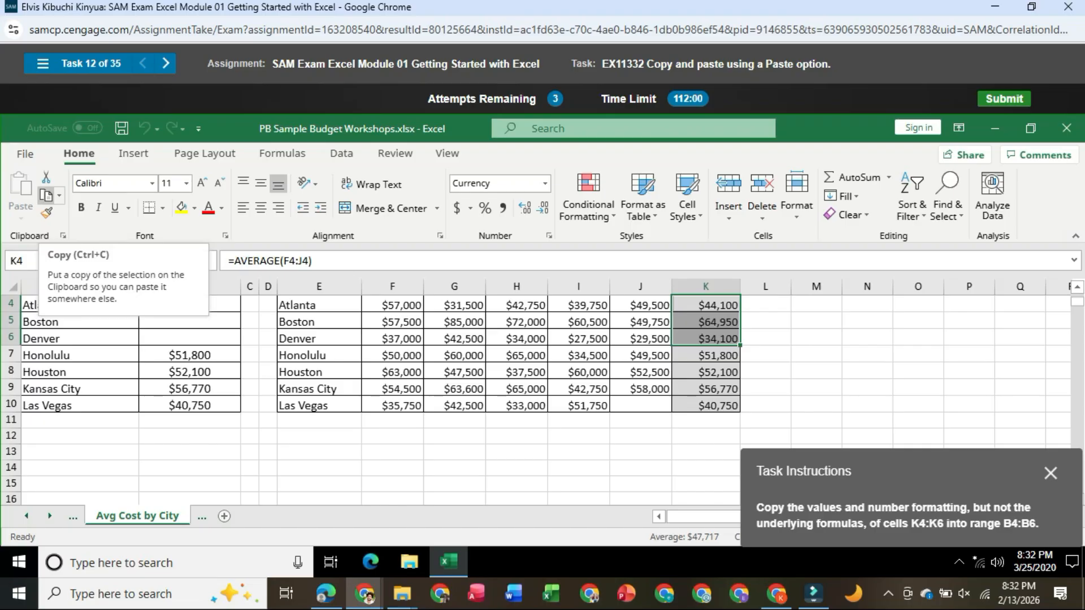
left_click(47, 196)
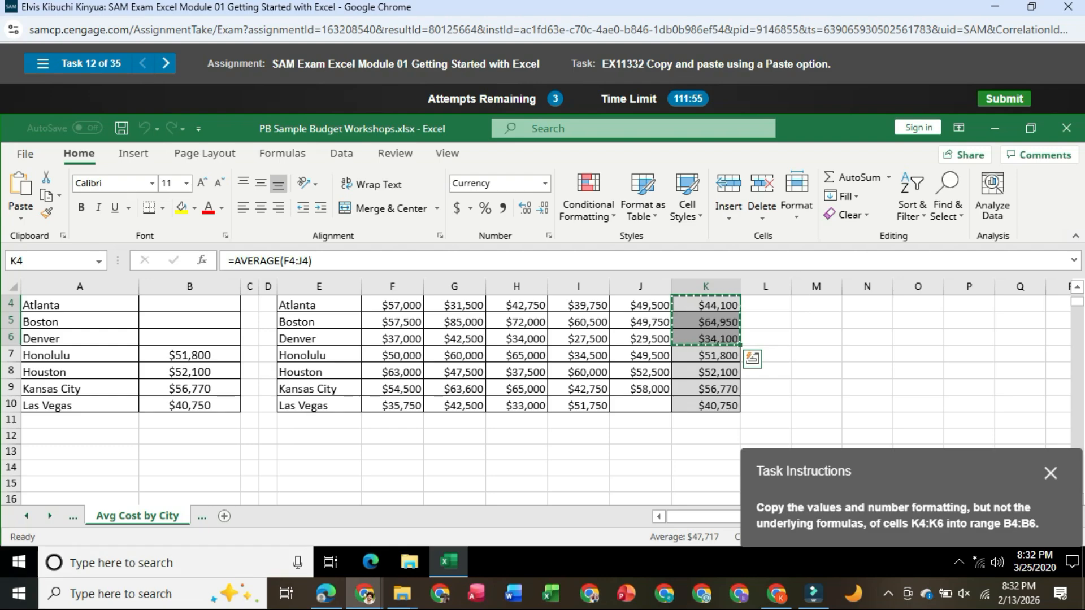
- Paste the copied averages into range B4:B6 as values and number formatting only, without the formulas
scroll(535, 398, "up", 1)
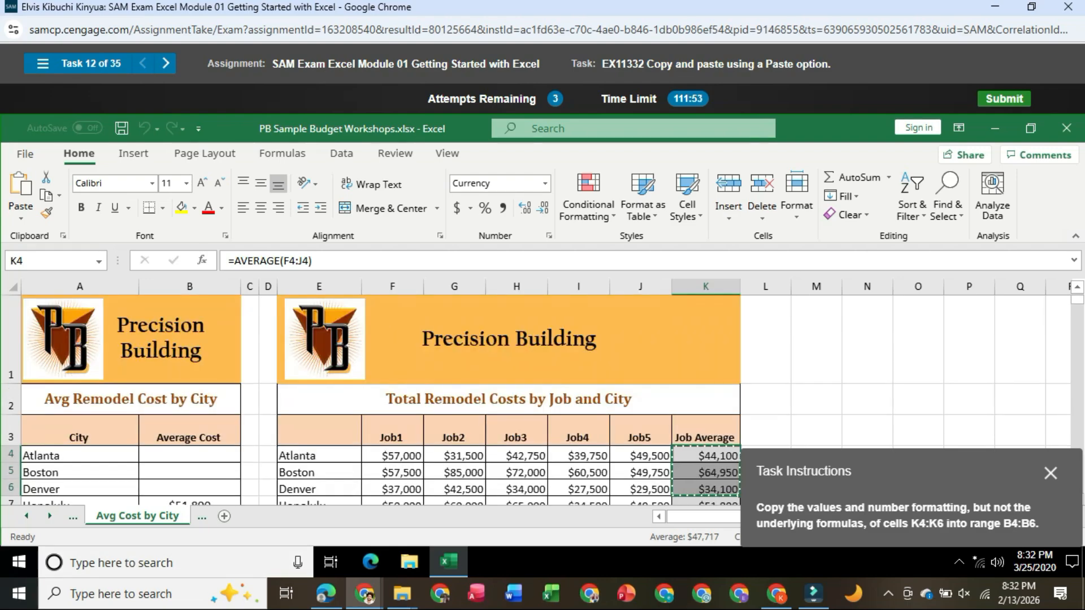
left_click(189, 456)
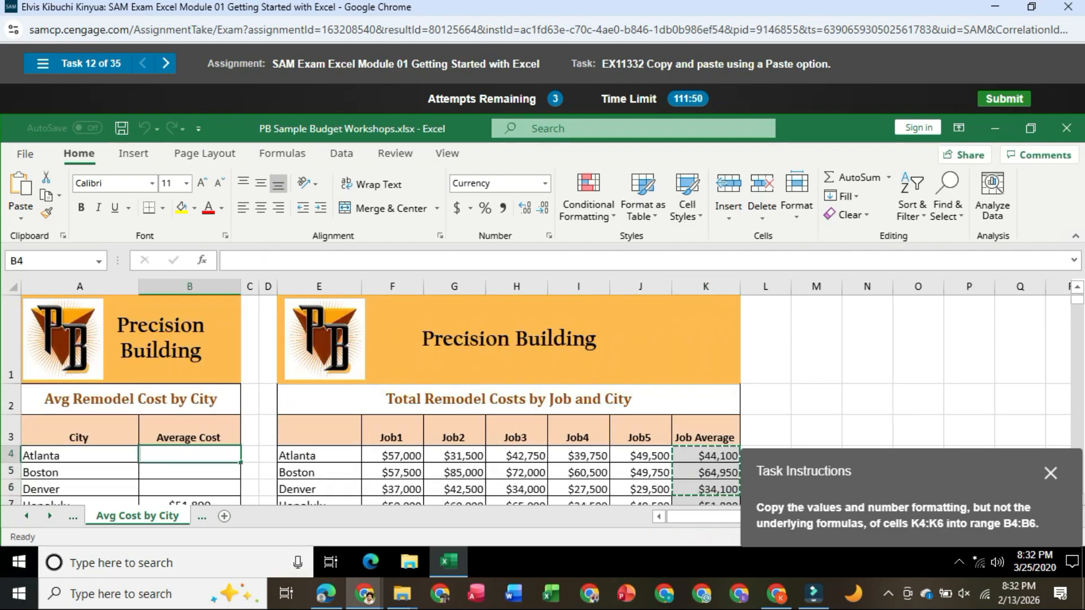
left_click_drag(189, 455, 189, 489)
left_click(20, 192)
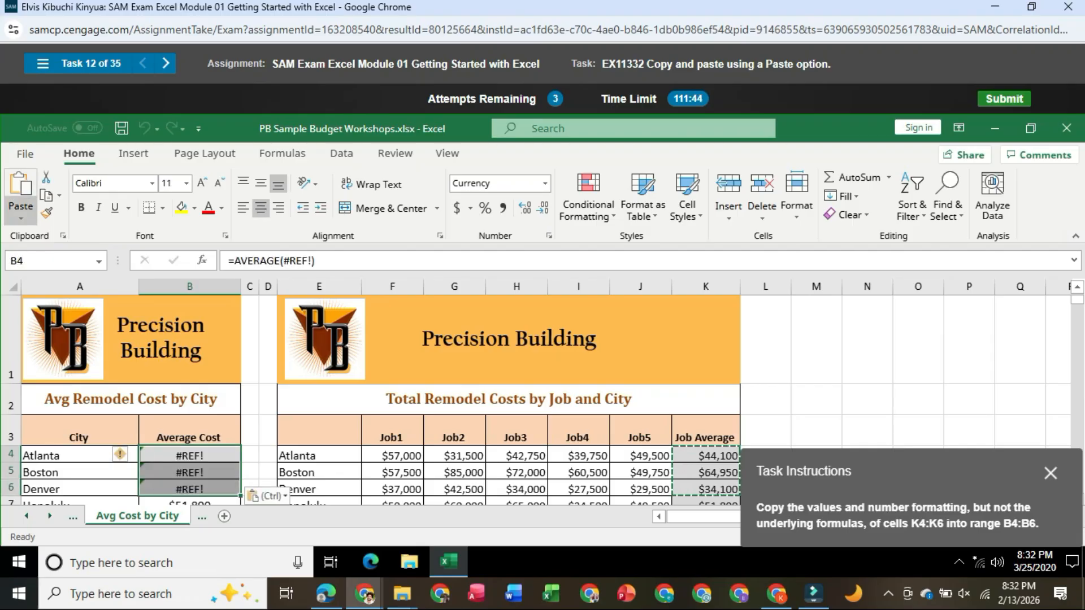
left_click(20, 218)
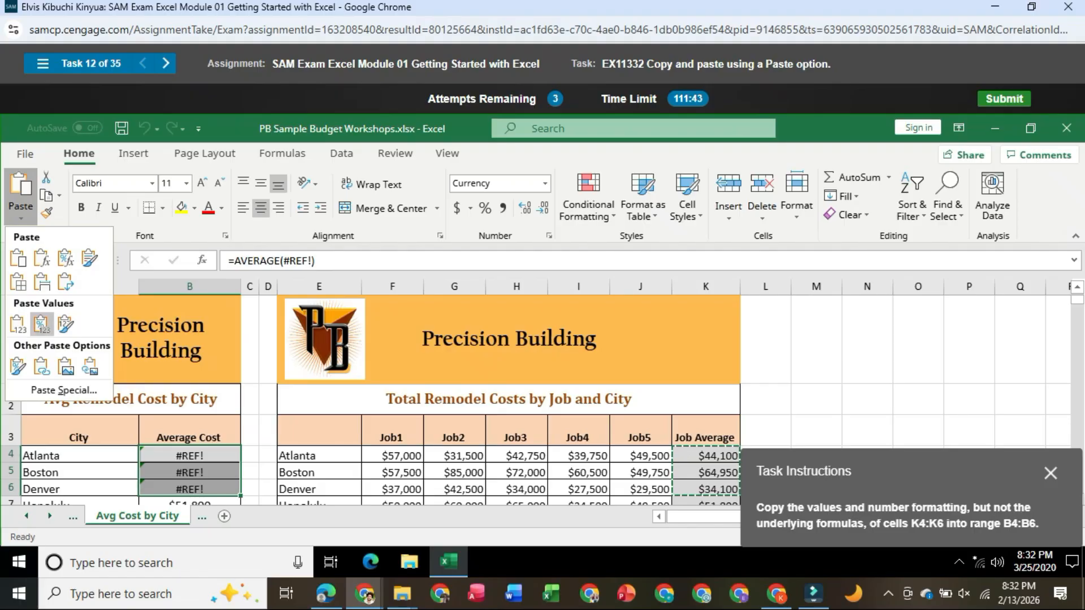
left_click(42, 324)
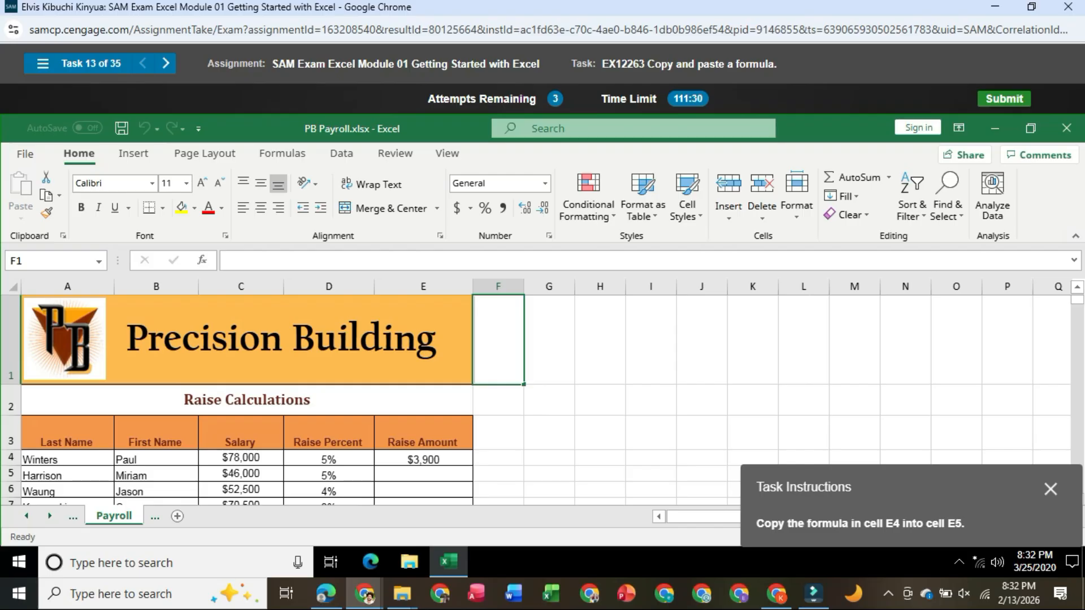
- Fill the raise amount formula from cell E4 down into cell E5
scroll(536, 399, "down", 1)
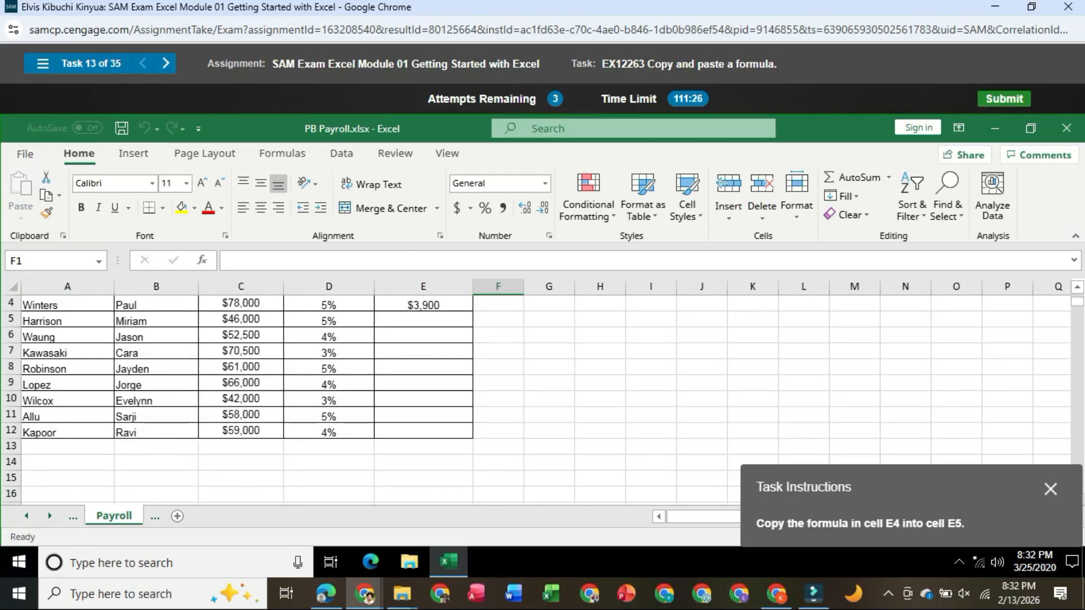
left_click(423, 304)
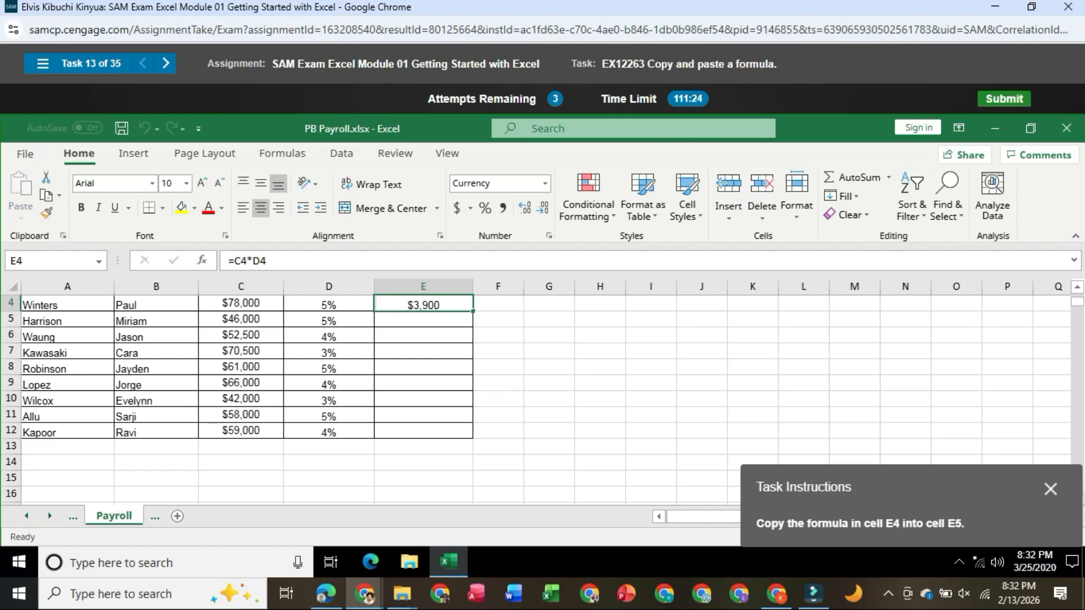
left_click_drag(473, 312, 472, 324)
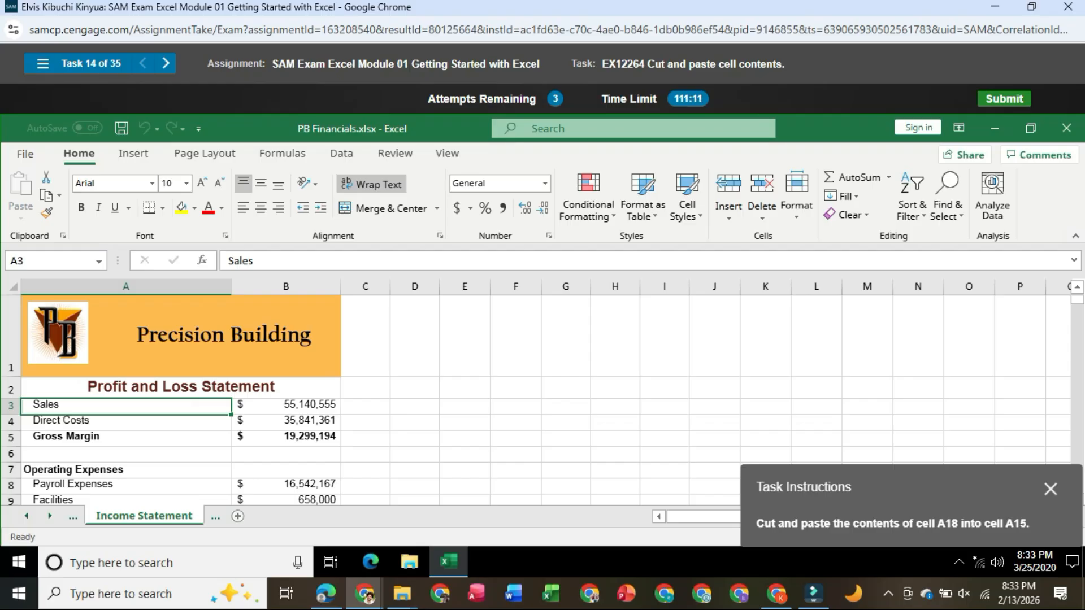
- Move the NET INCOME label from cell A18 to cell A15 by cutting and pasting it
scroll(536, 395, "down", 1)
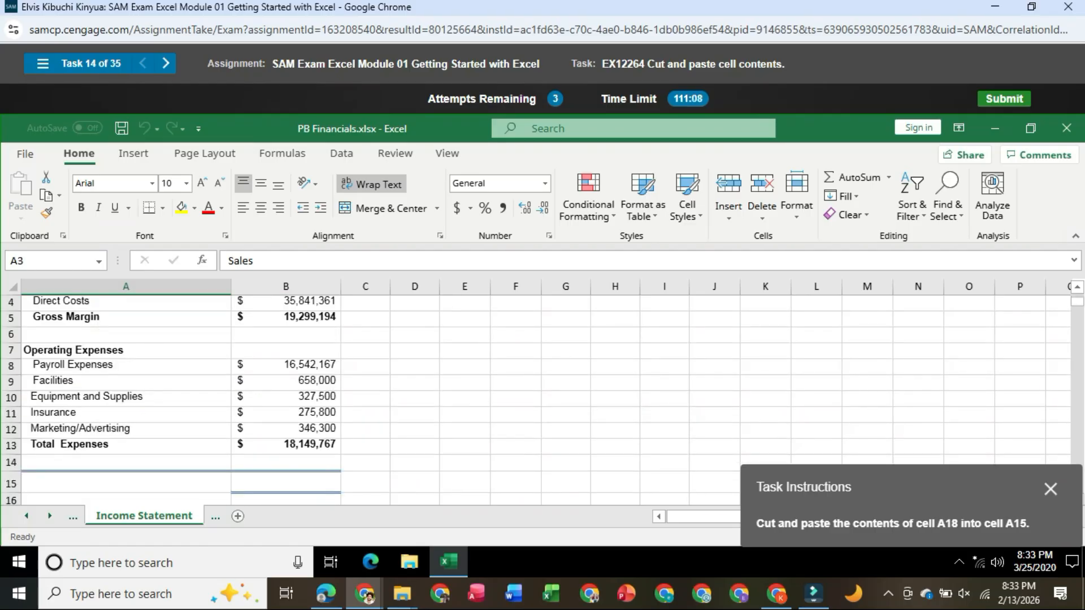
scroll(537, 396, "down", 1)
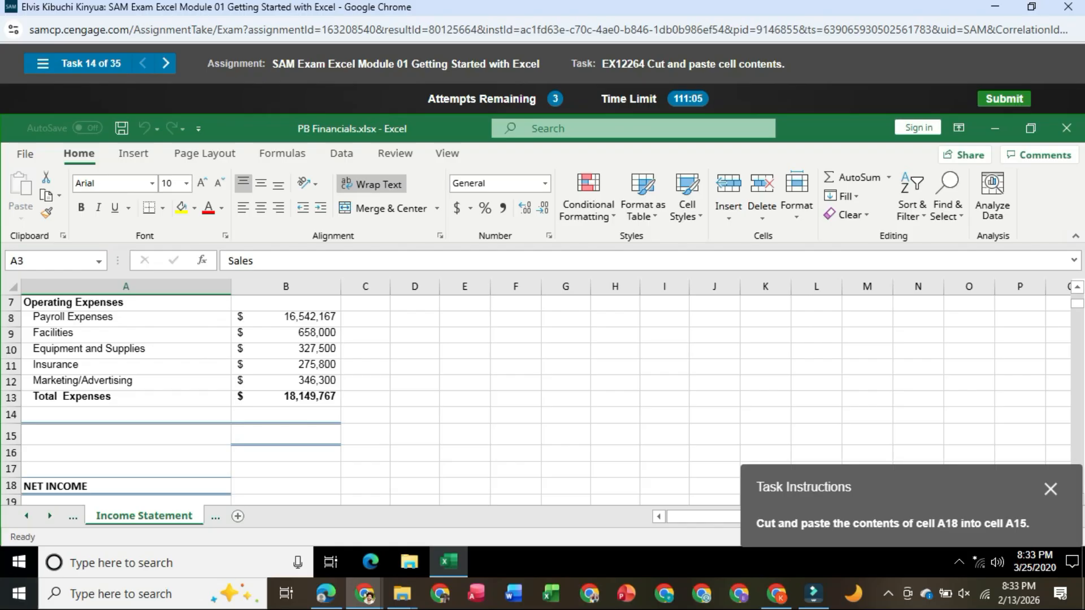
left_click(125, 487)
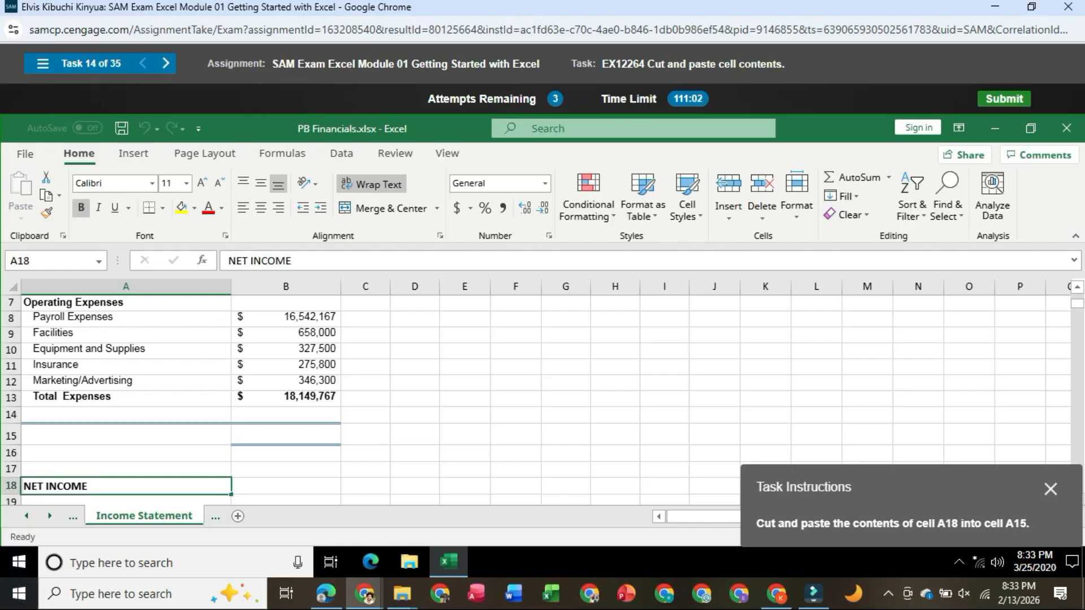
left_click(46, 178)
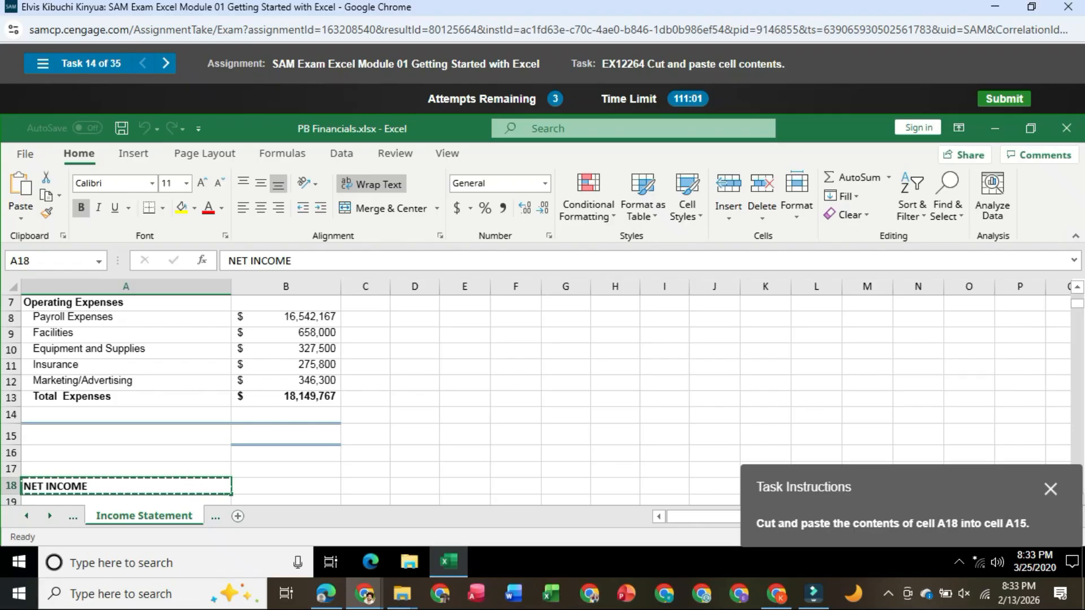
left_click(126, 434)
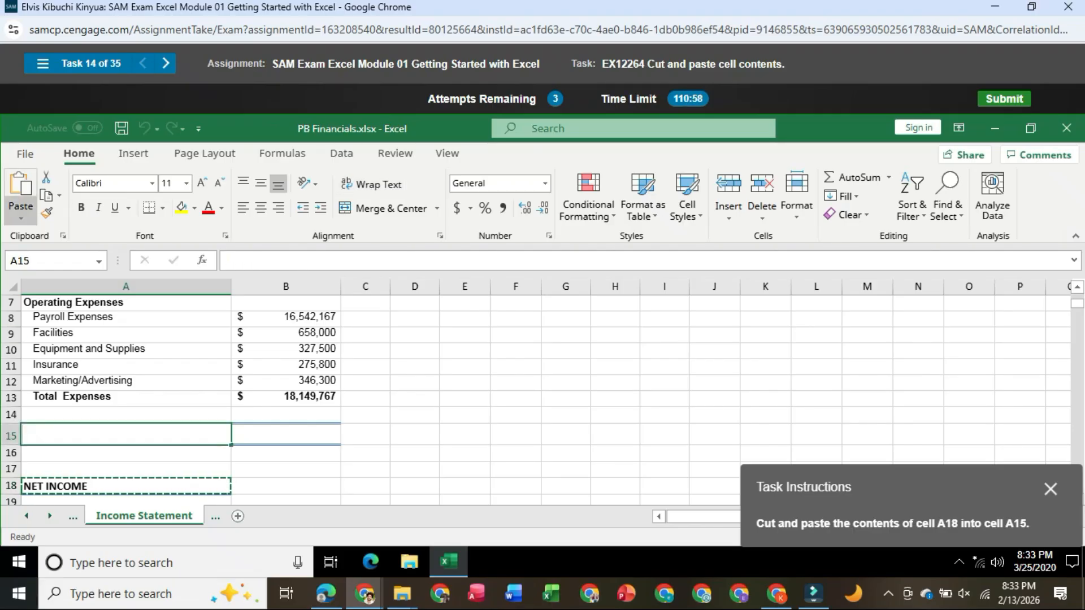
left_click(20, 192)
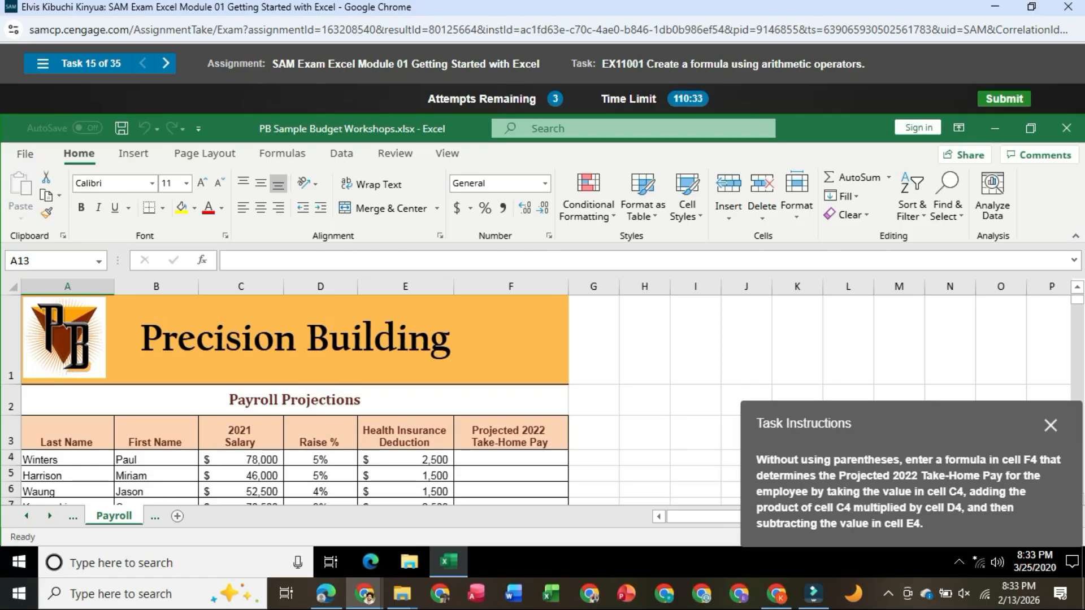
- Try the formula =C4+C4-E4 for the Projected 2022 Take-Home Pay in cell F4, and restart the task
left_click(511, 459)
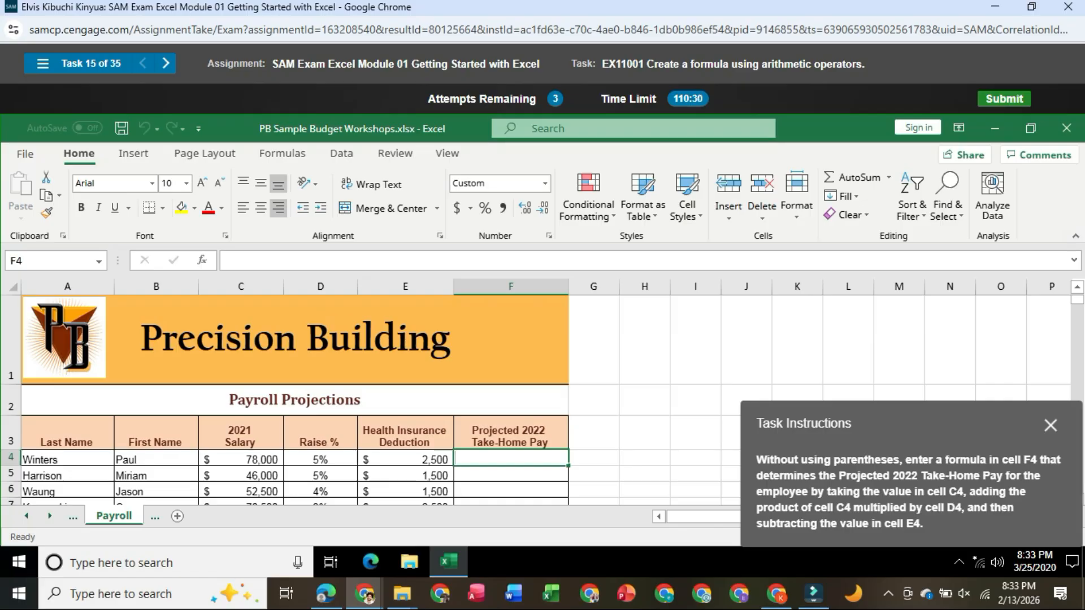
type("=")
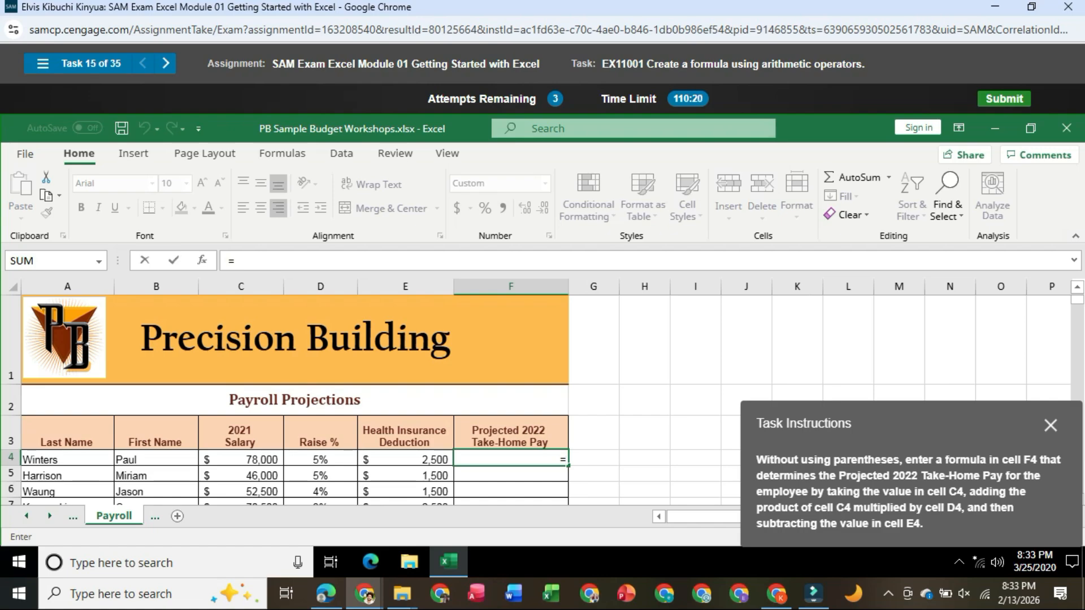
left_click(241, 459)
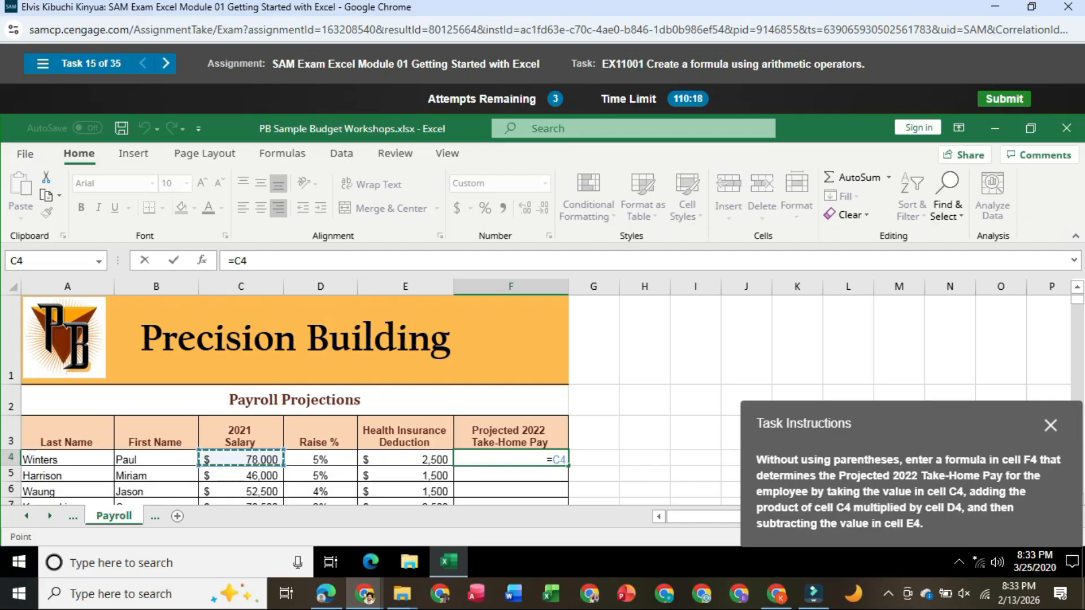
type("+")
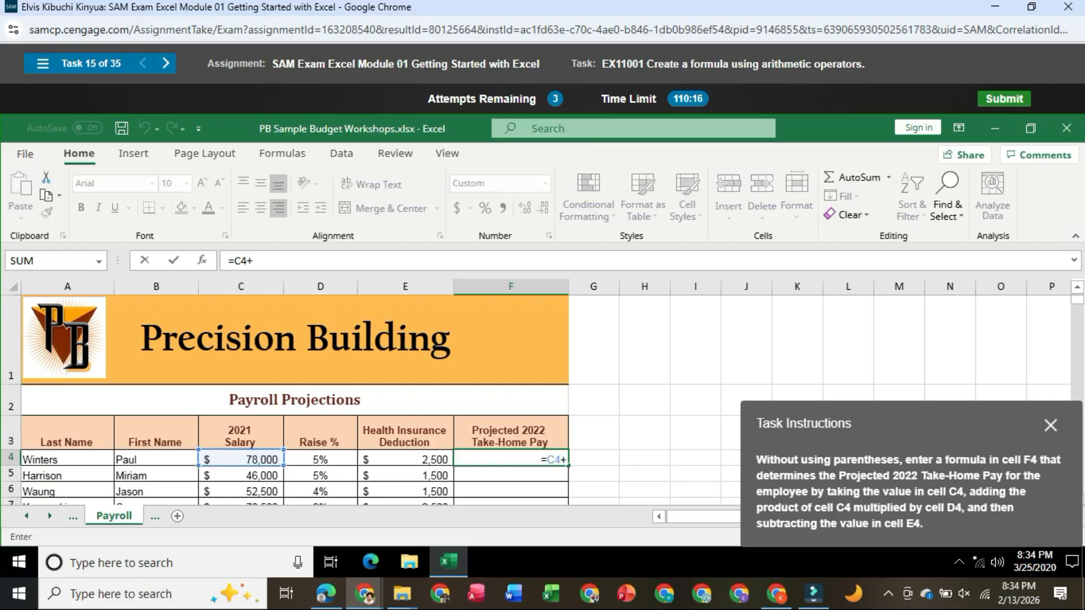
left_click(241, 460)
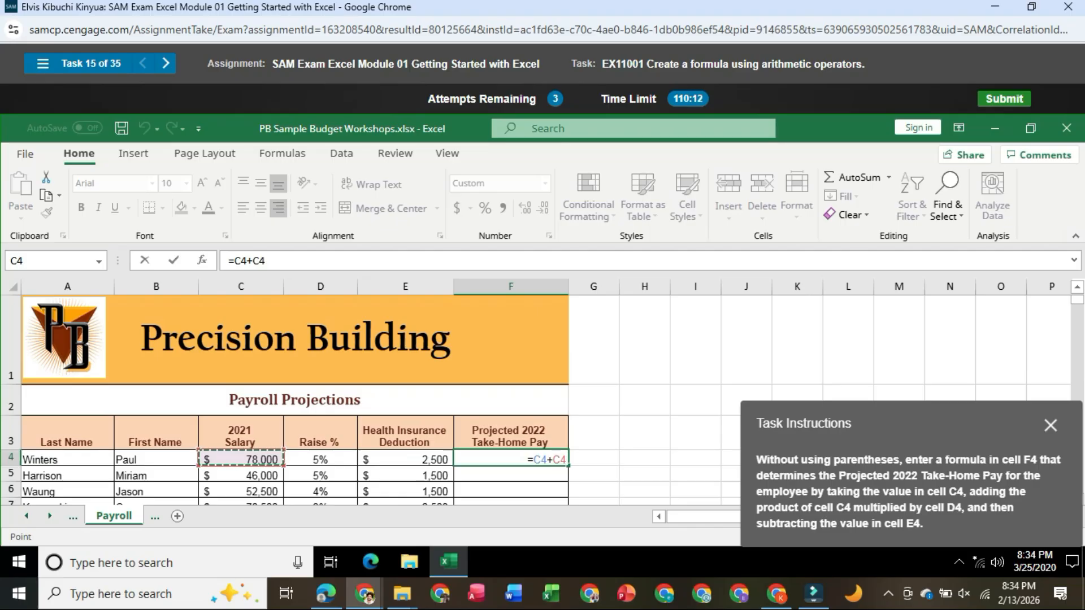
type("-")
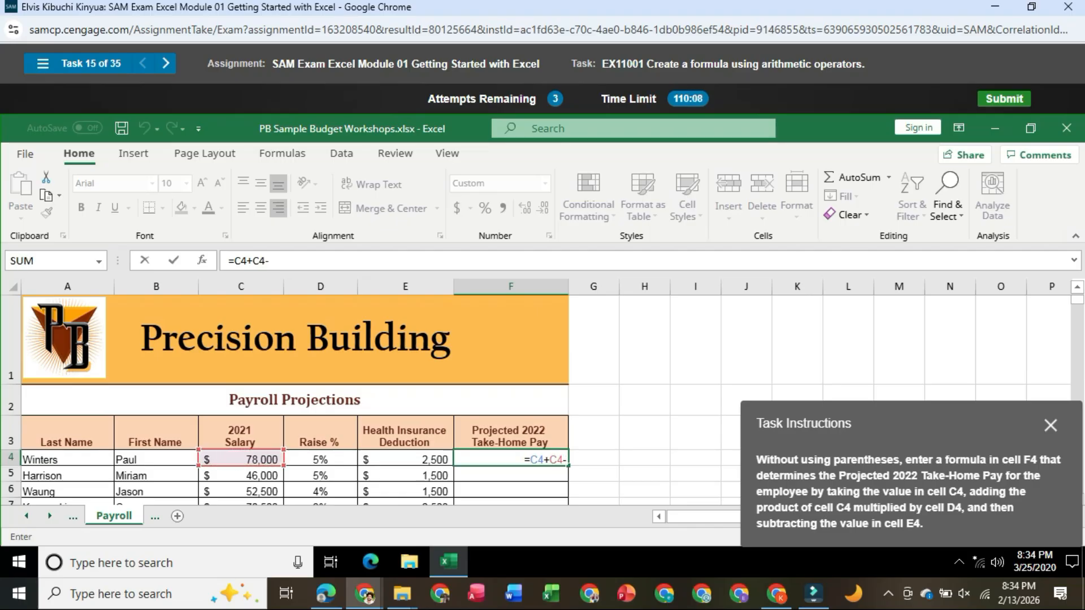
type("E4")
key("Return")
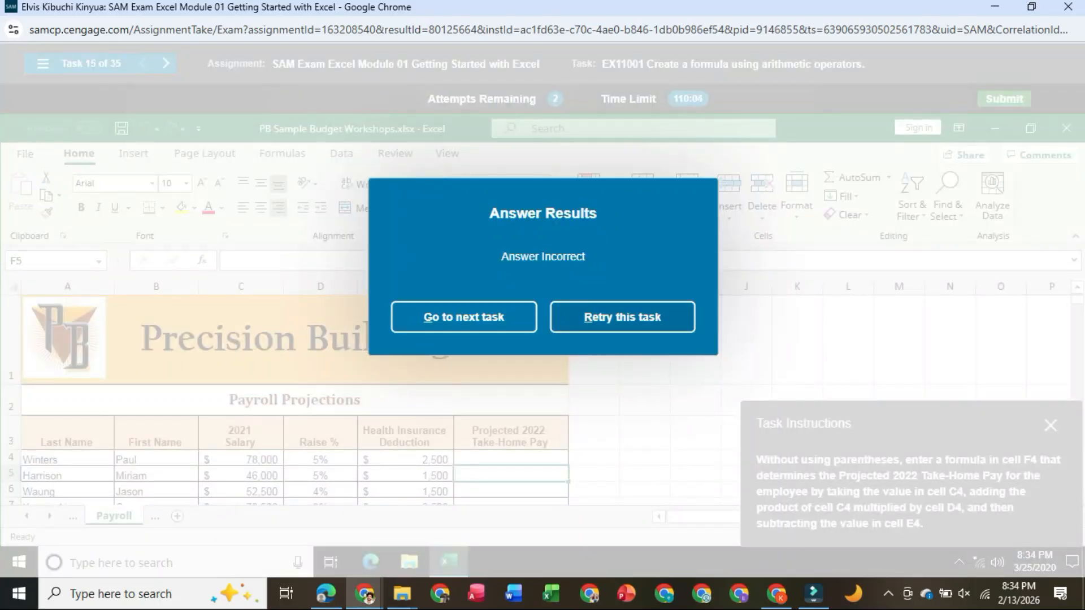
left_click(622, 317)
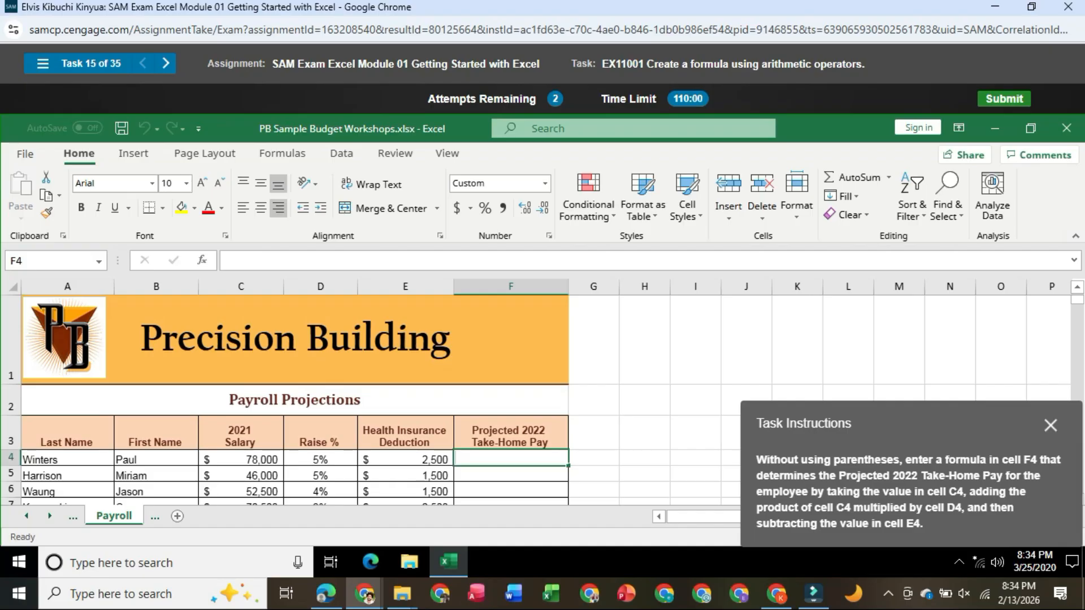
- Enter the formula =C4+C4*D4-E4 in cell F4 to calculate the first employee's Projected 2022 Take-Home Pay
type("=")
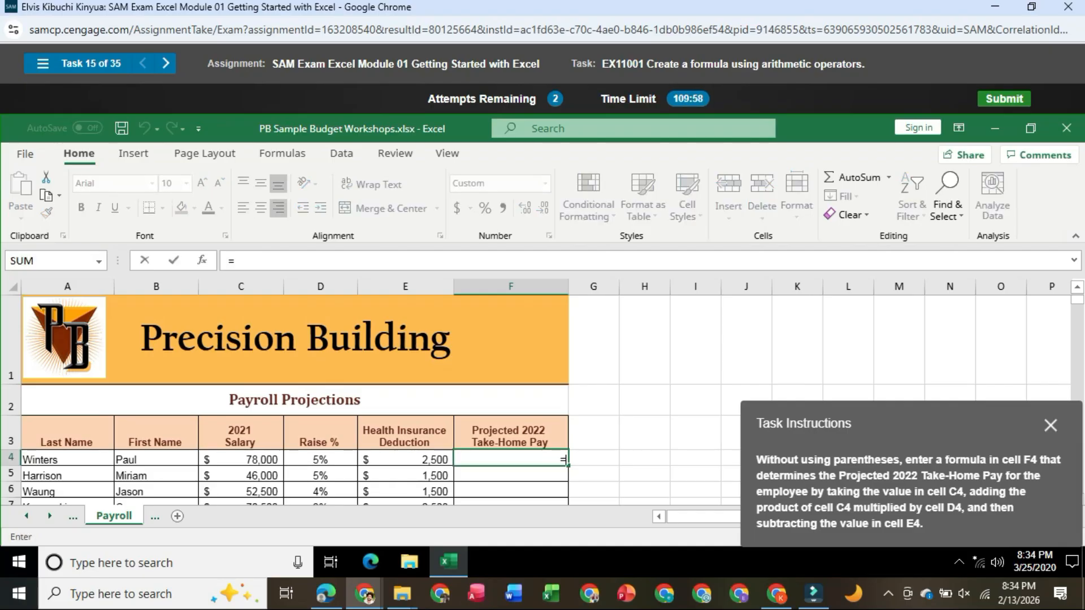
left_click(240, 458)
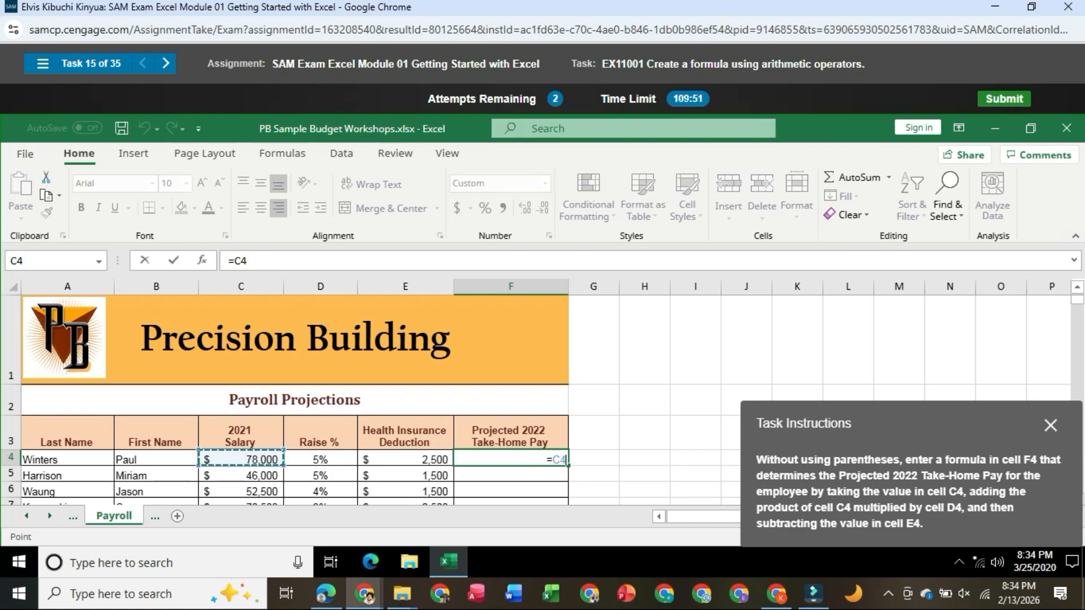
type("+")
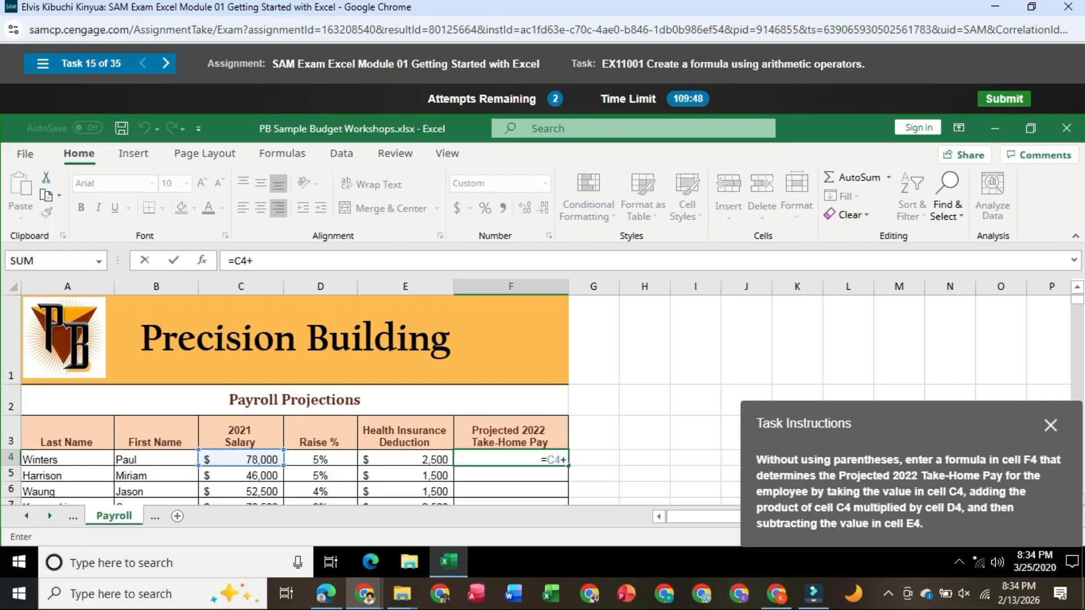
left_click(241, 460)
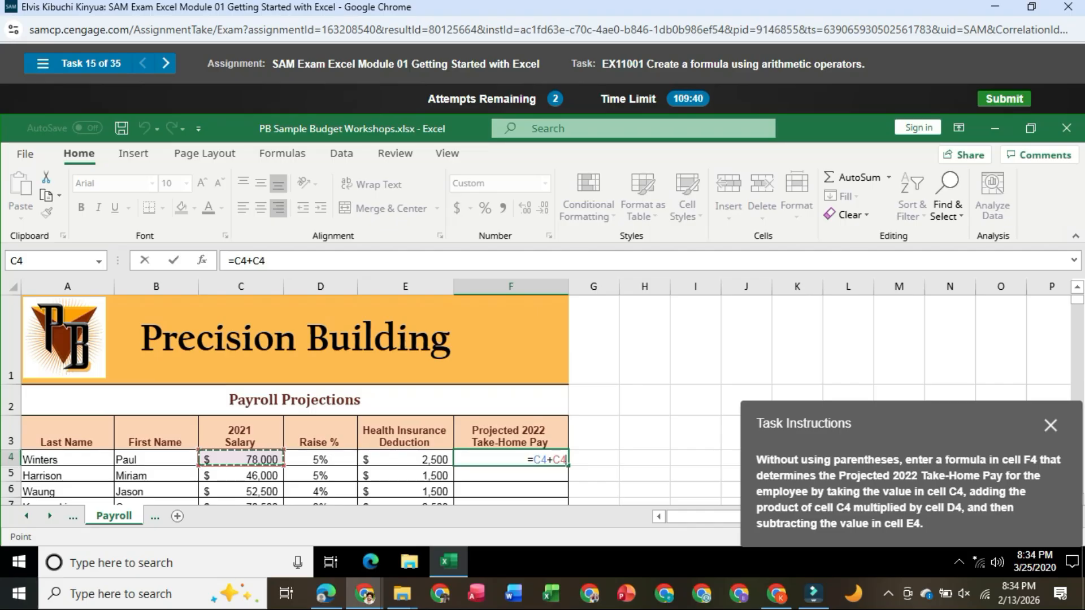
type("*")
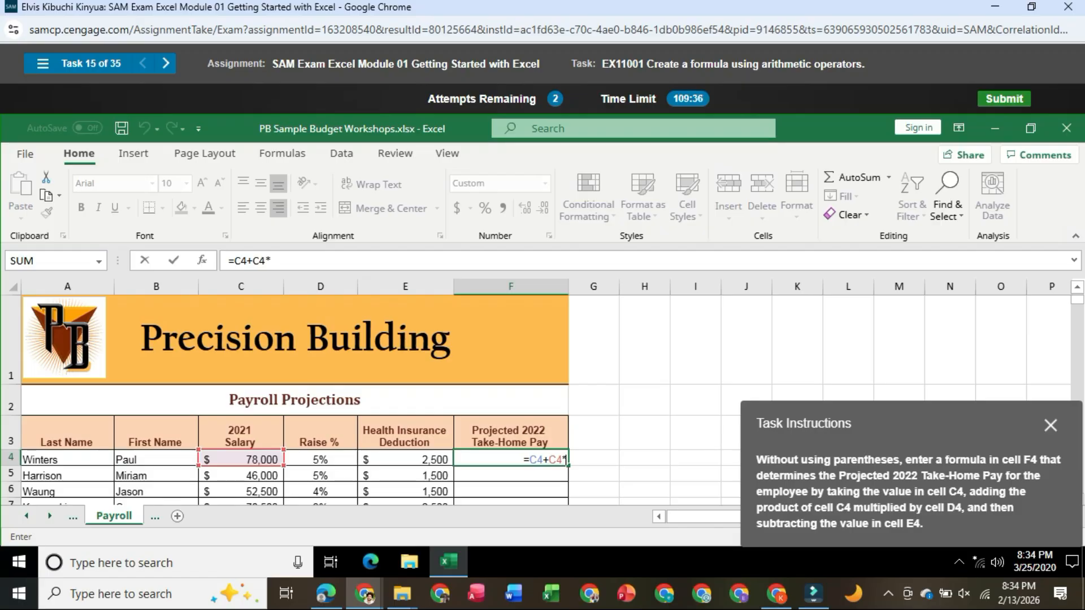
left_click(320, 459)
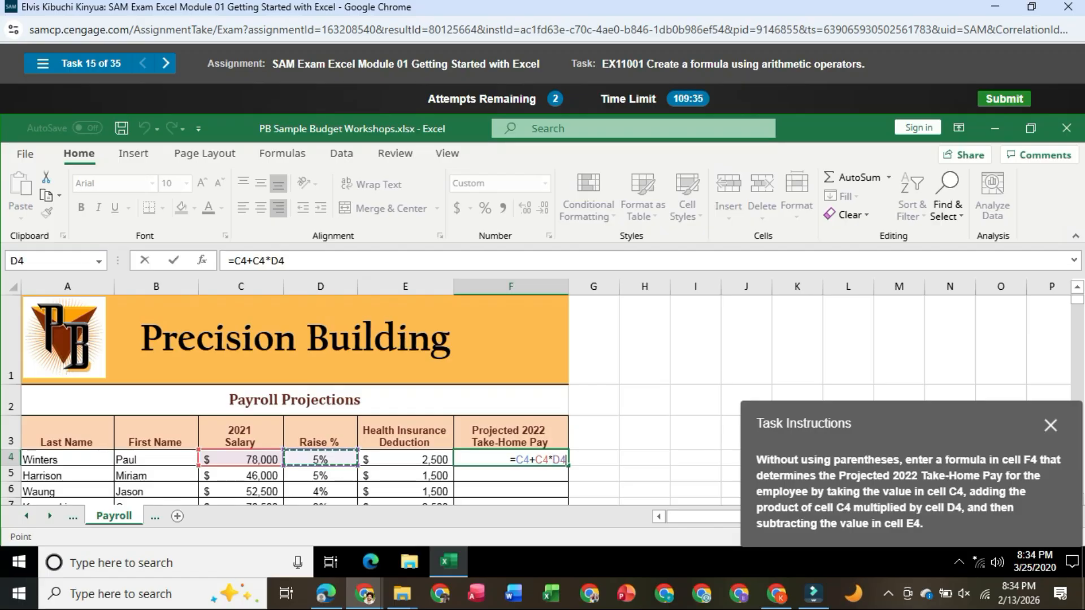
type("-")
left_click(405, 460)
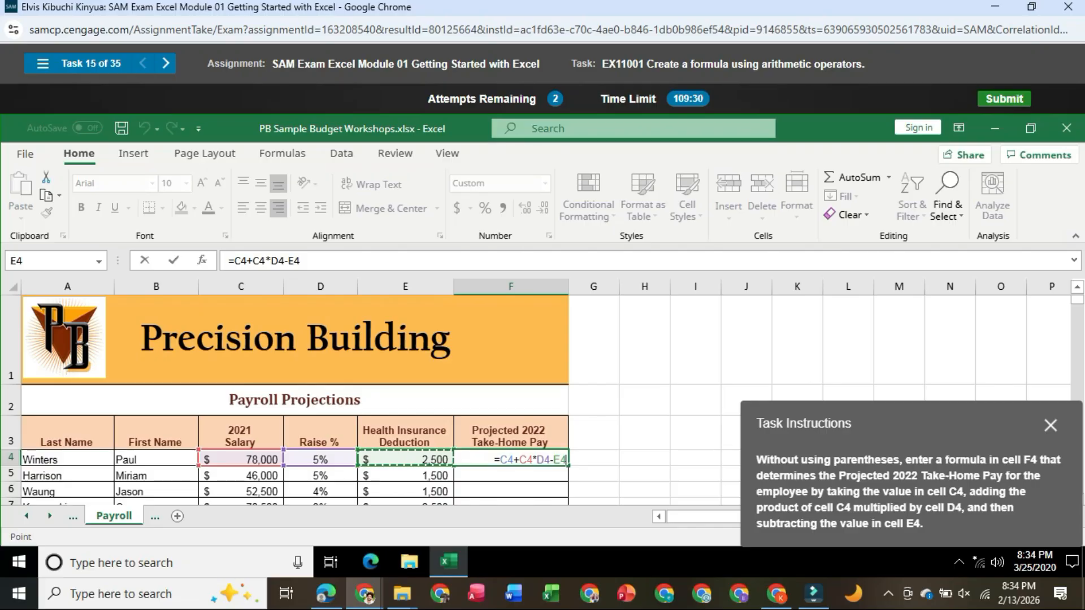
key("Return")
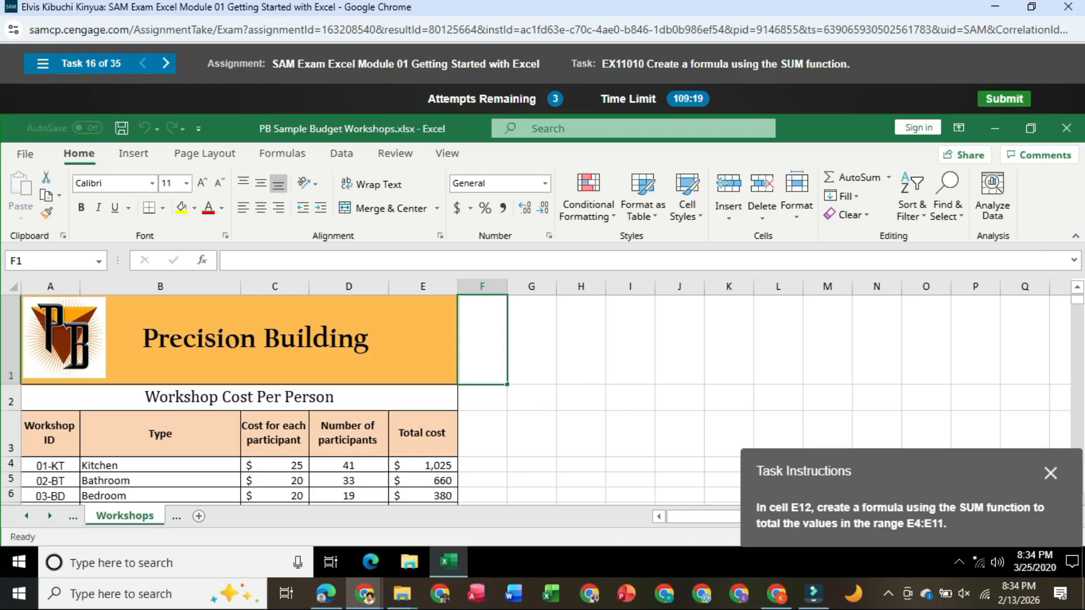
- Enter a SUM formula in cell E12 that totals the workshop costs in the range E4:E11
scroll(422, 425, "down", 1)
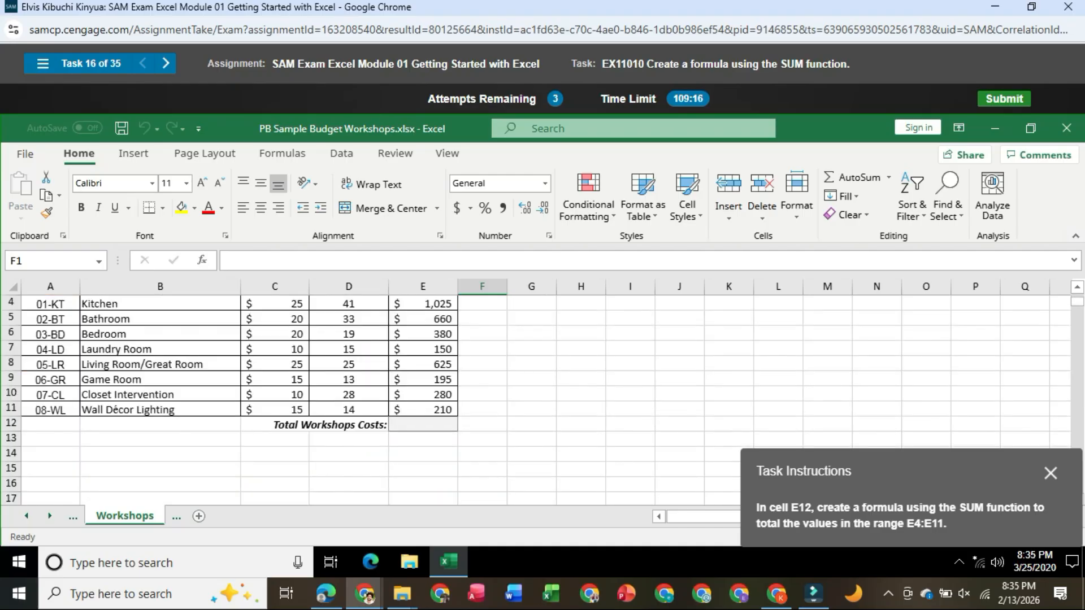
left_click(422, 425)
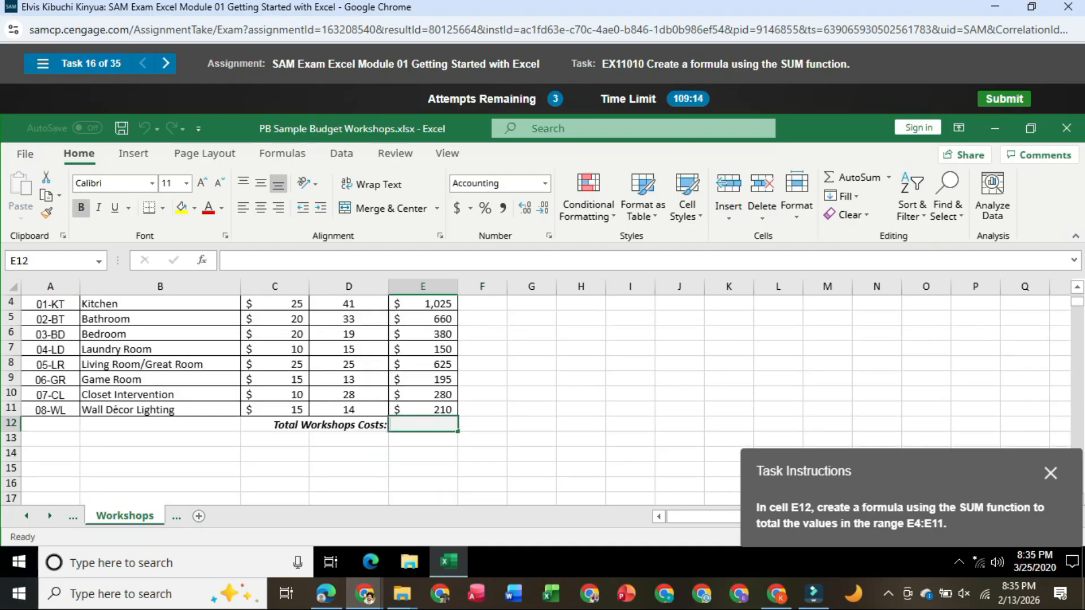
type("=s")
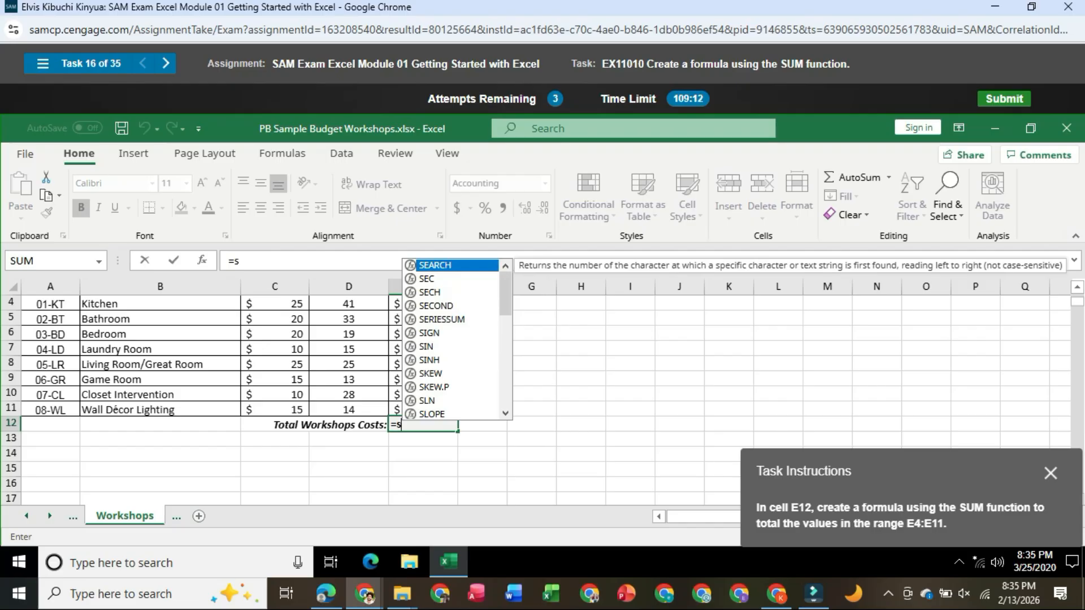
type("um")
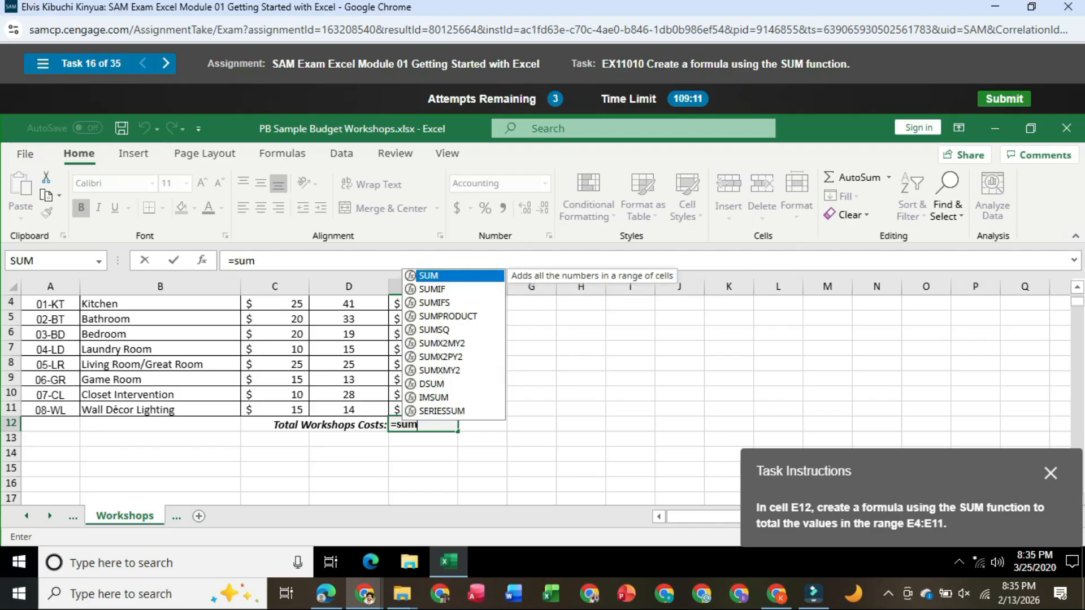
key("Tab")
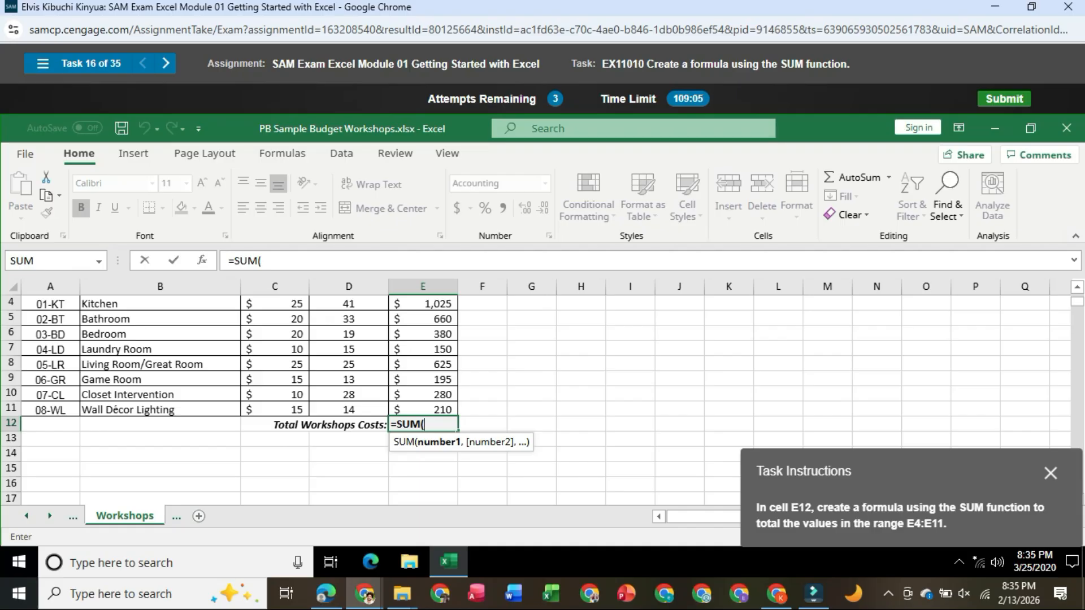
scroll(536, 400, "up", 1)
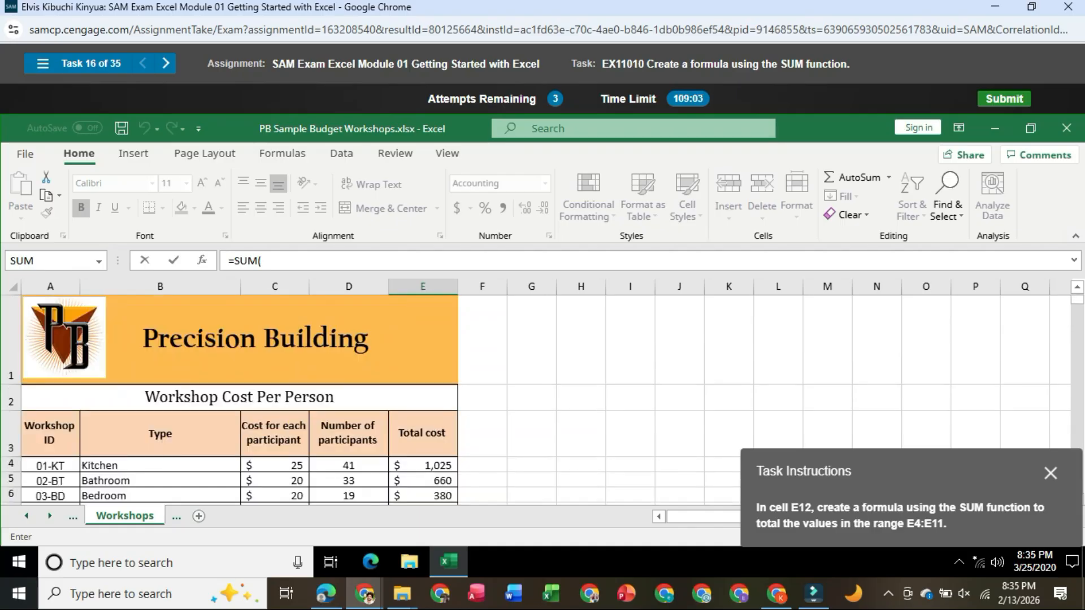
scroll(535, 400, "down", 1)
left_click_drag(422, 303, 422, 410)
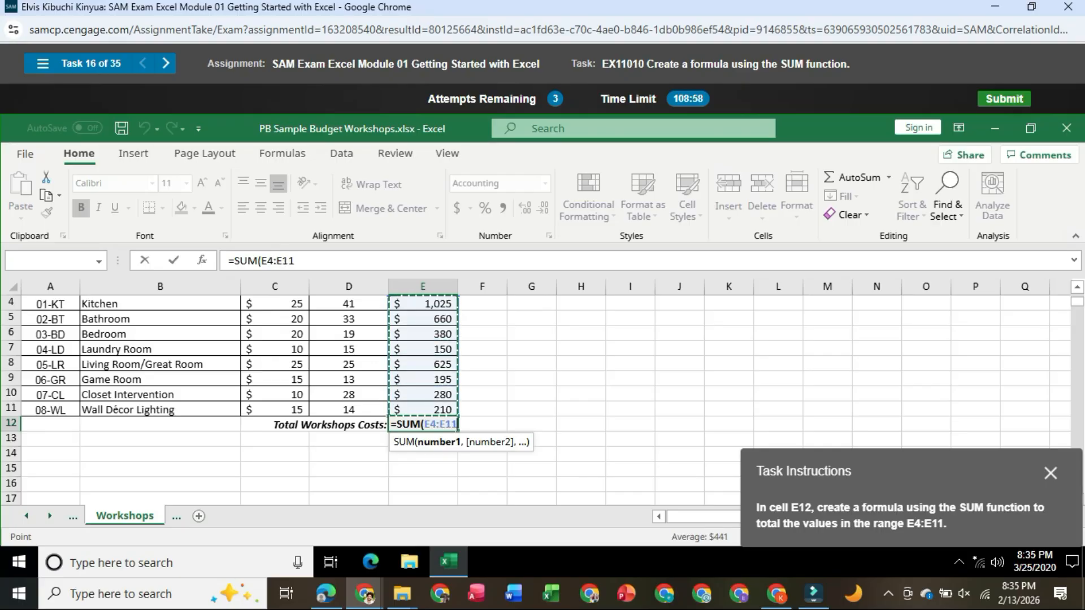
key("Return")
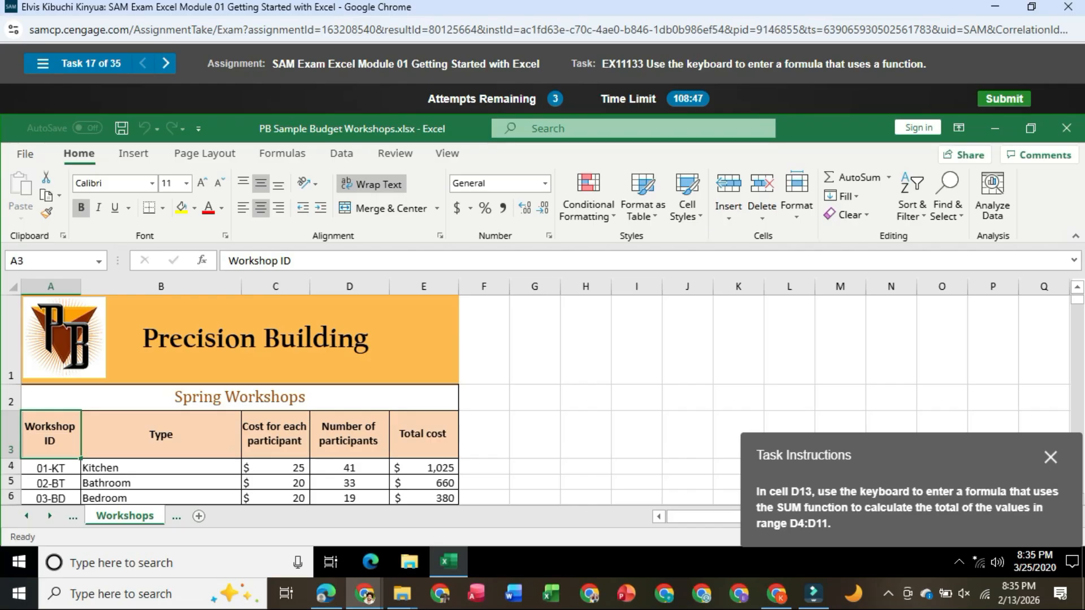
- Try to enter a formula over the range D4:D11 in cell D13, and restart the task
scroll(534, 401, "down", 1)
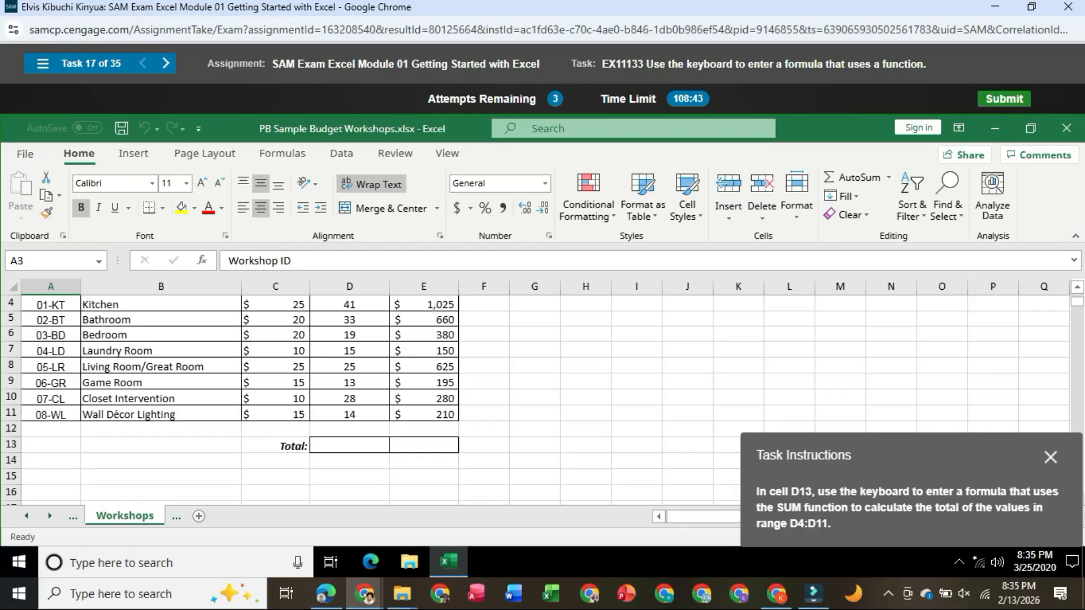
left_click(349, 445)
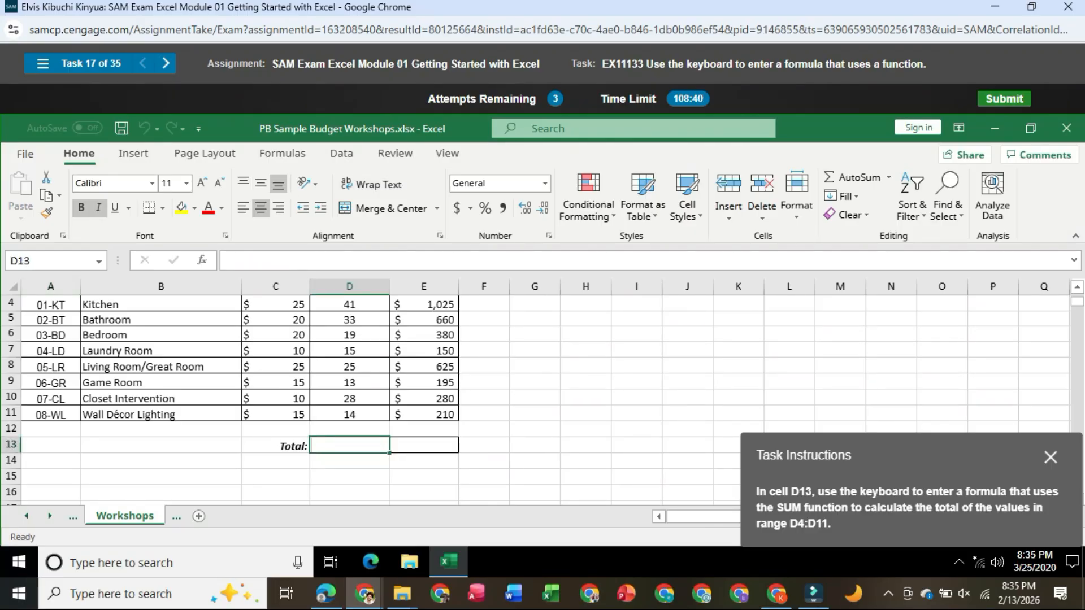
type("=")
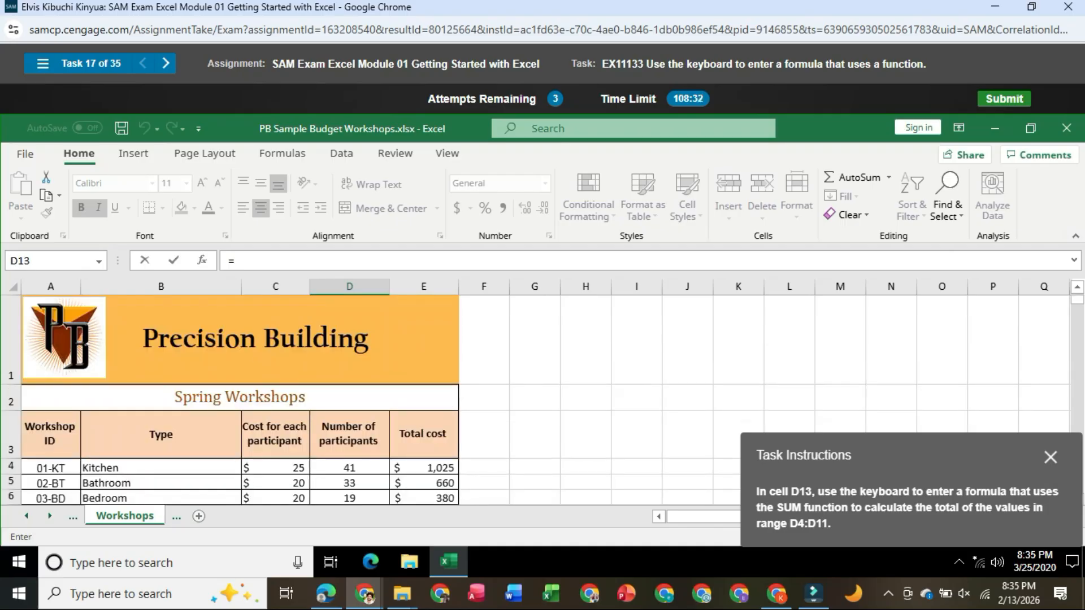
scroll(535, 401, "up", 1)
left_click_drag(349, 468, 350, 415)
key("Return")
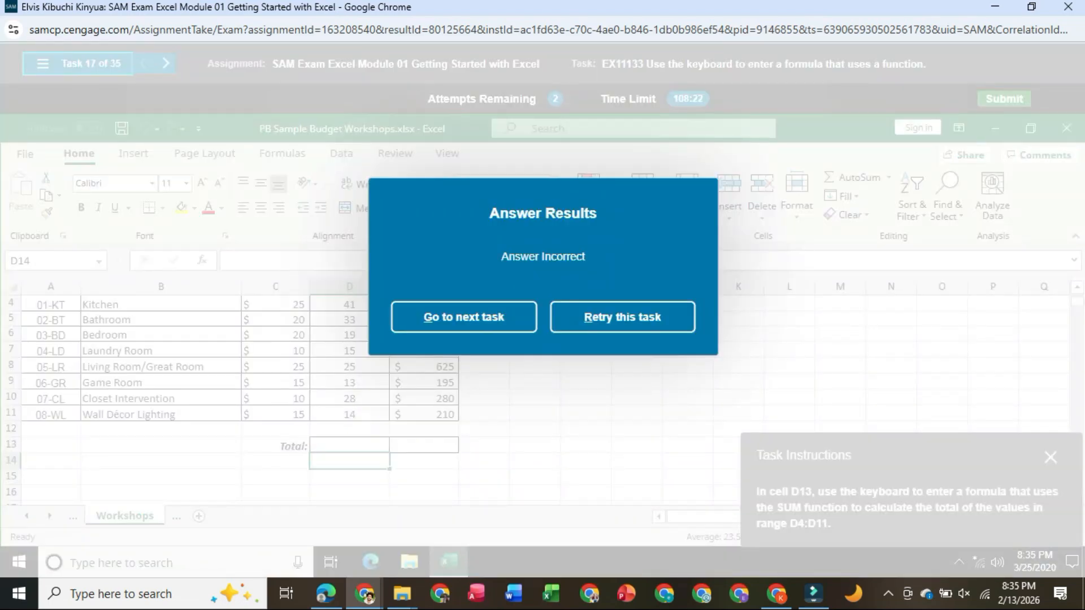
left_click(622, 317)
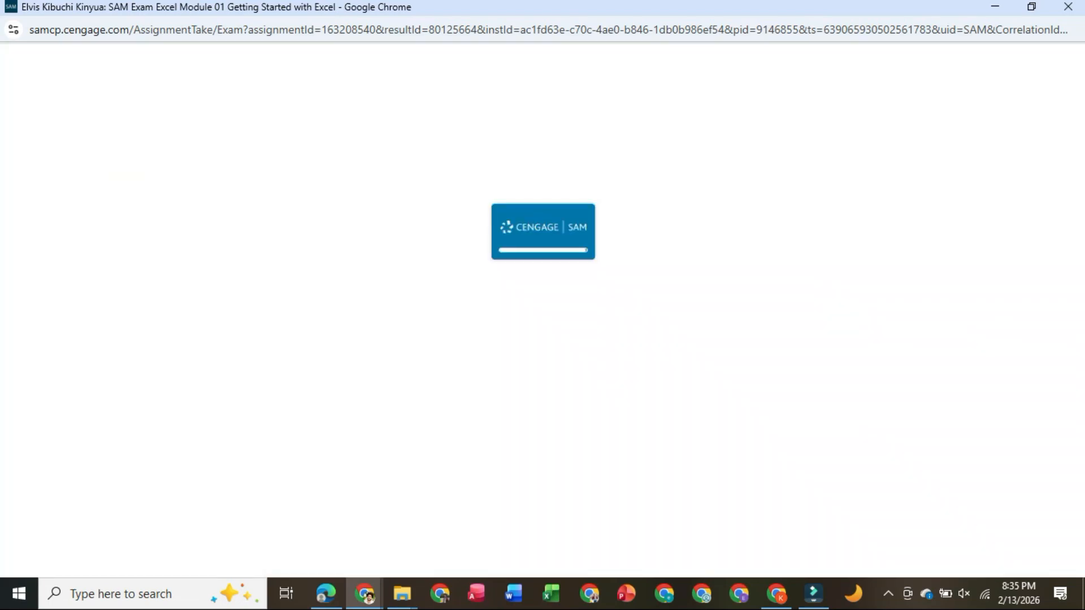
- Enter a SUM formula in cell D13 that totals the participant numbers in the range D4:D11
scroll(534, 400, "down", 1)
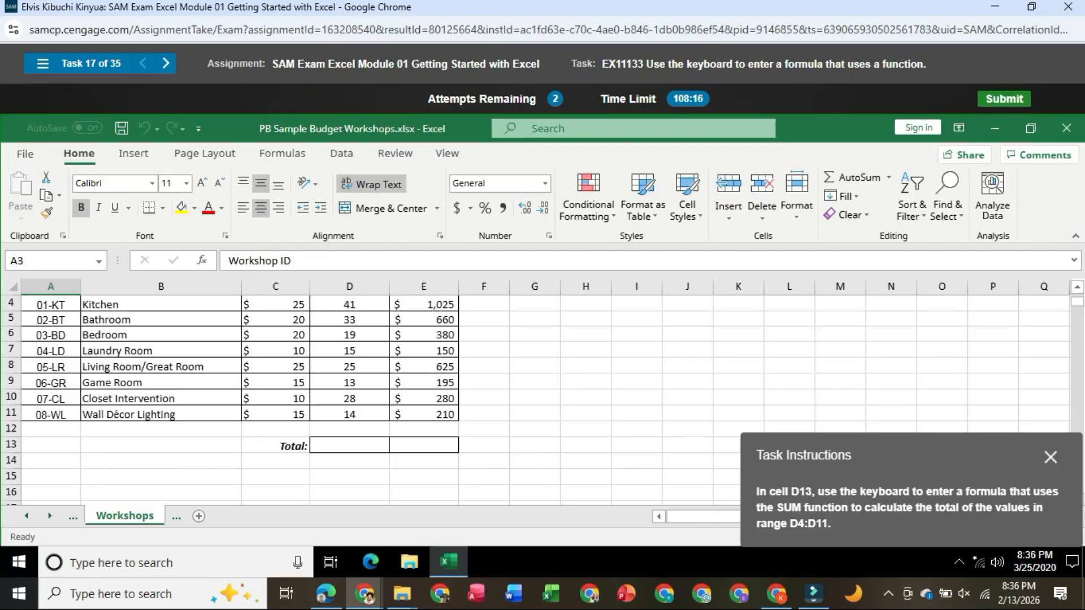
left_click(349, 445)
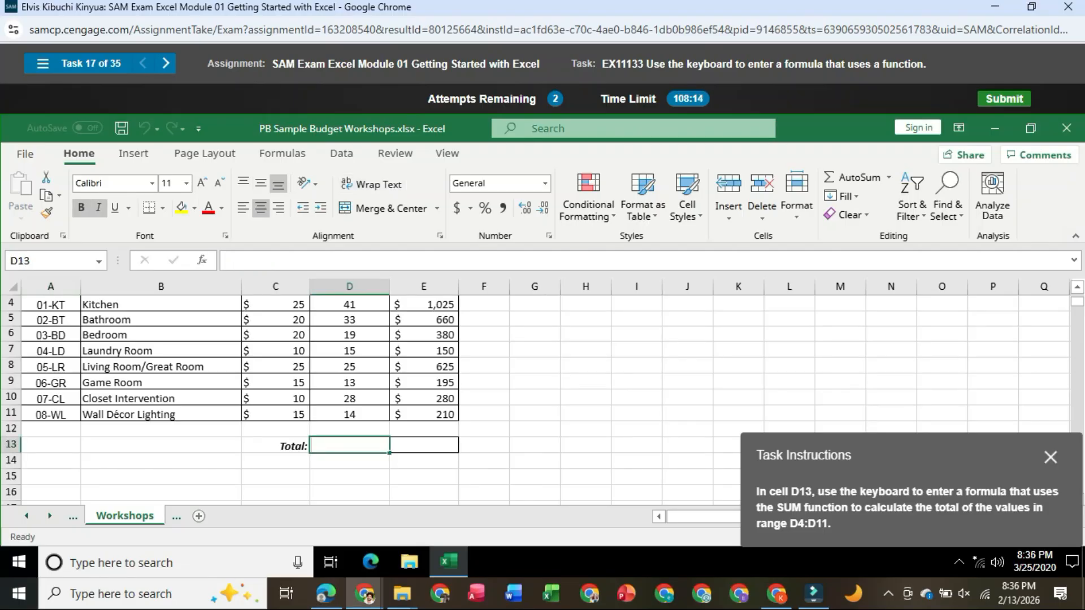
type("=")
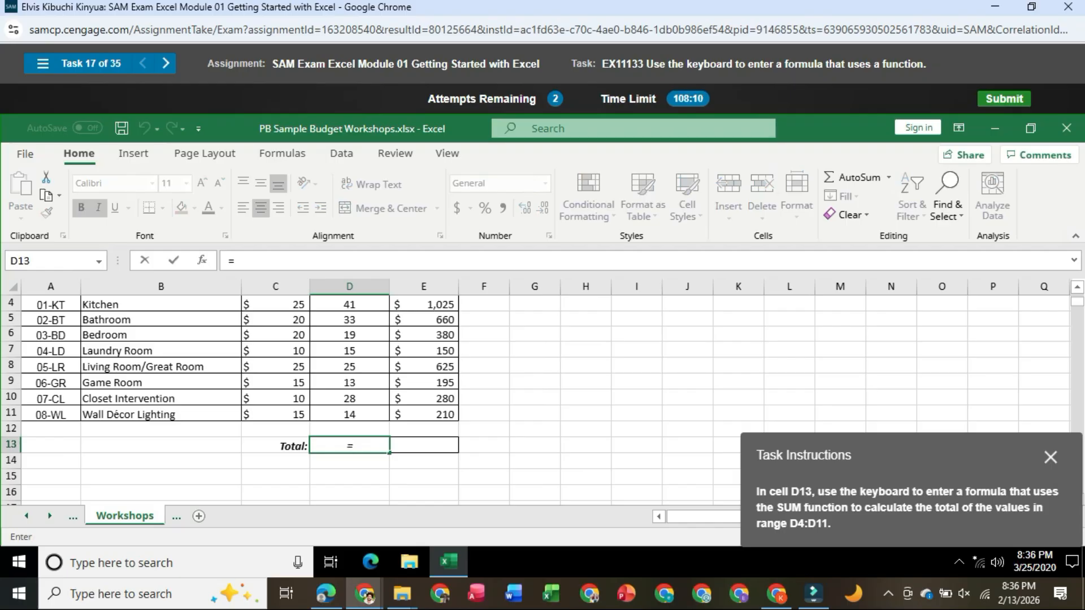
type("sum")
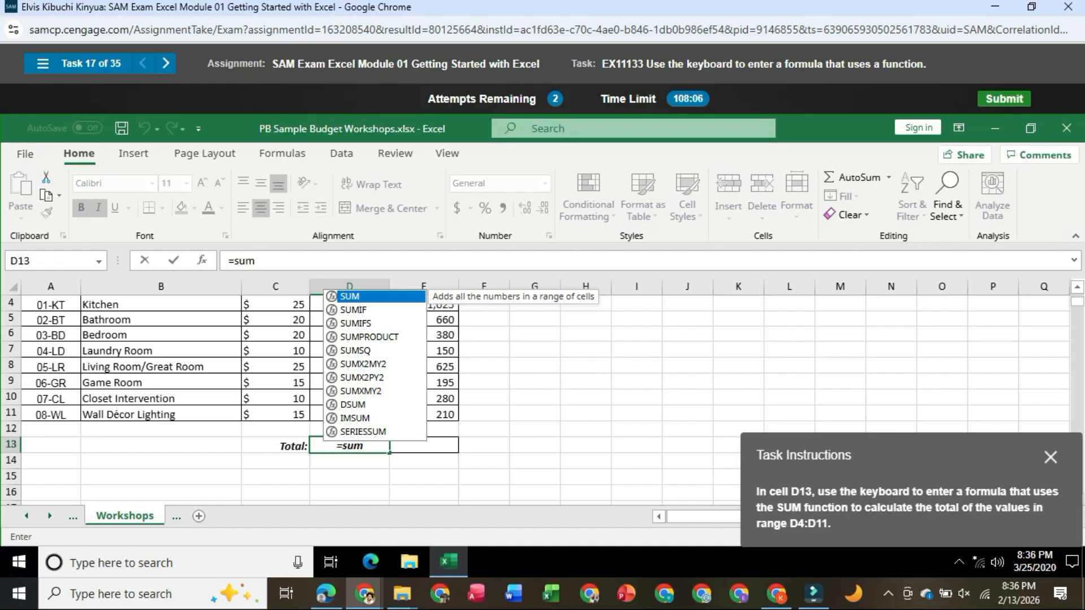
key("Tab")
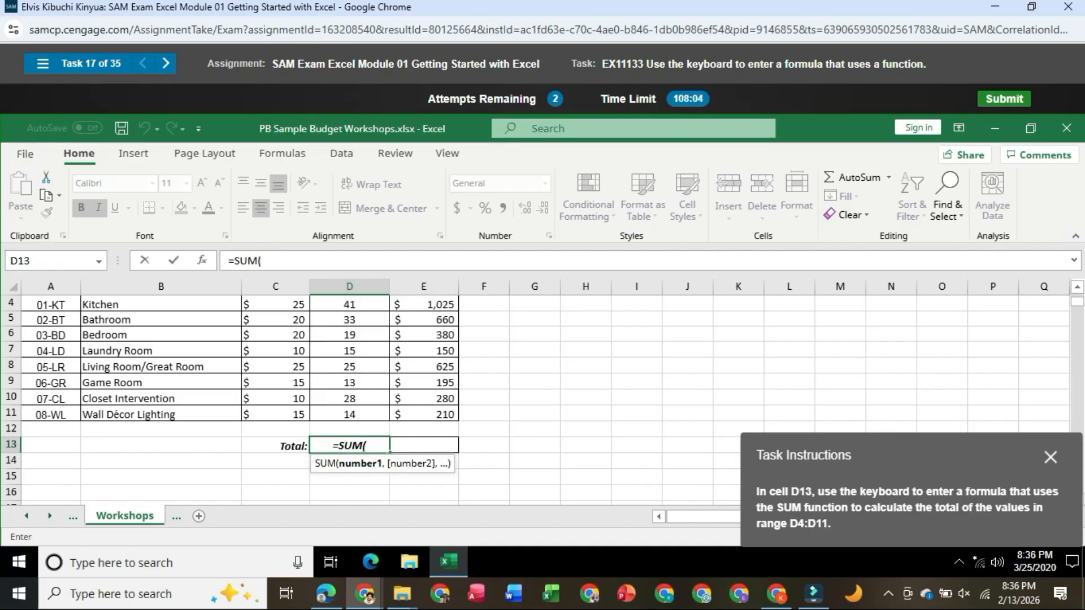
scroll(534, 401, "up", 1)
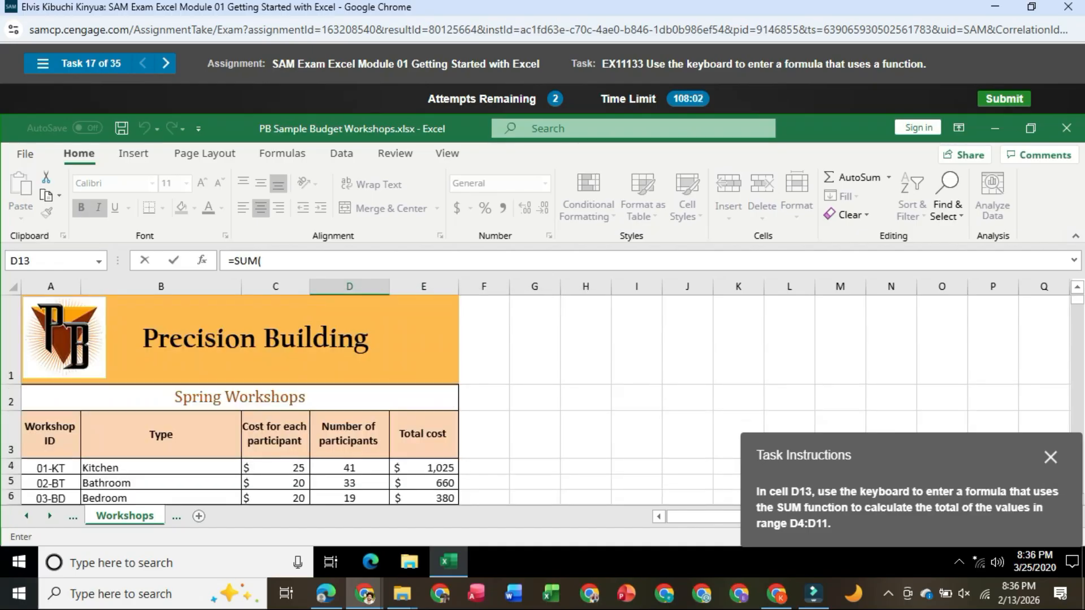
scroll(535, 401, "down", 1)
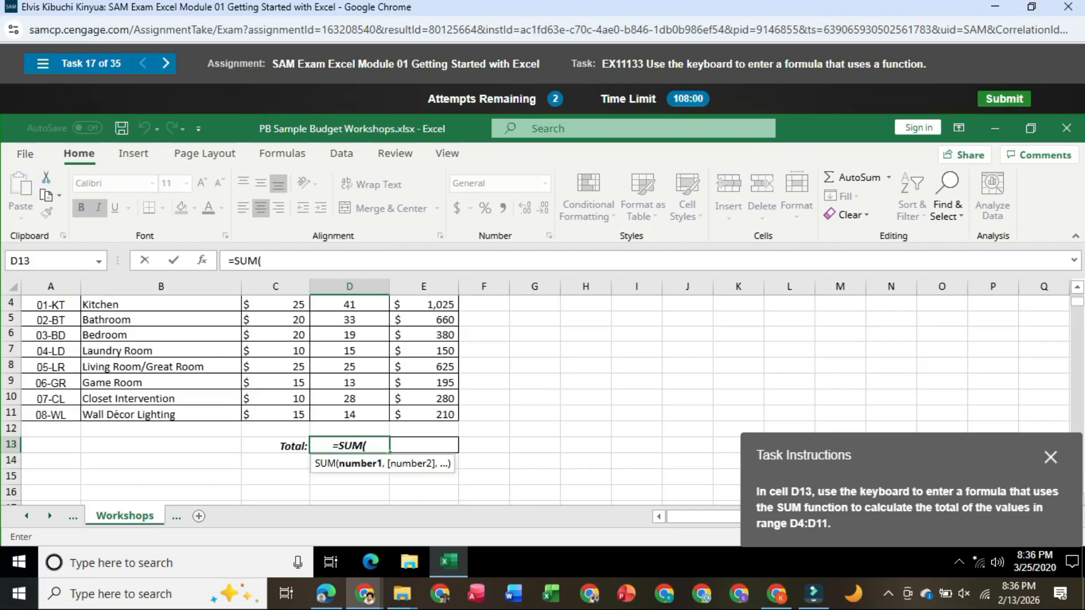
left_click_drag(349, 305, 349, 415)
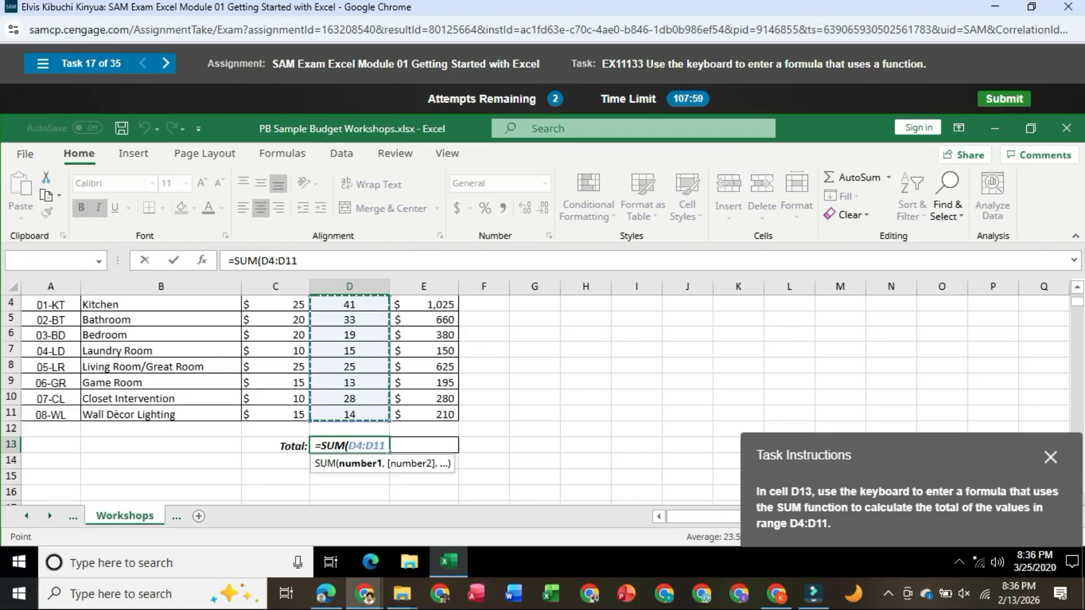
key("Return")
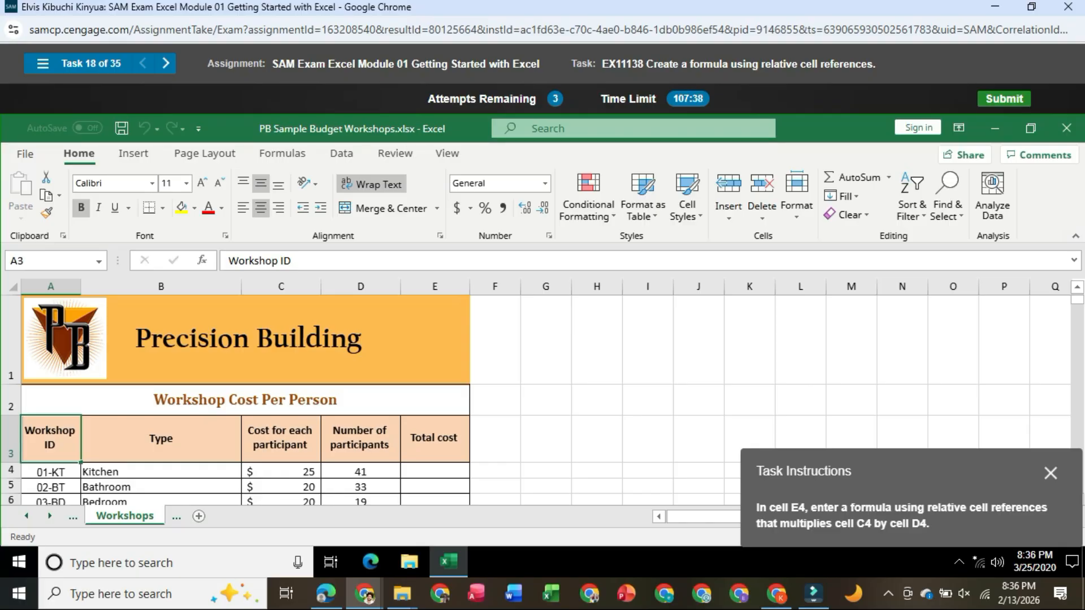
- Enter the formula =C4*D4 in cell E4 to calculate the Kitchen workshop's total cost
left_click(435, 470)
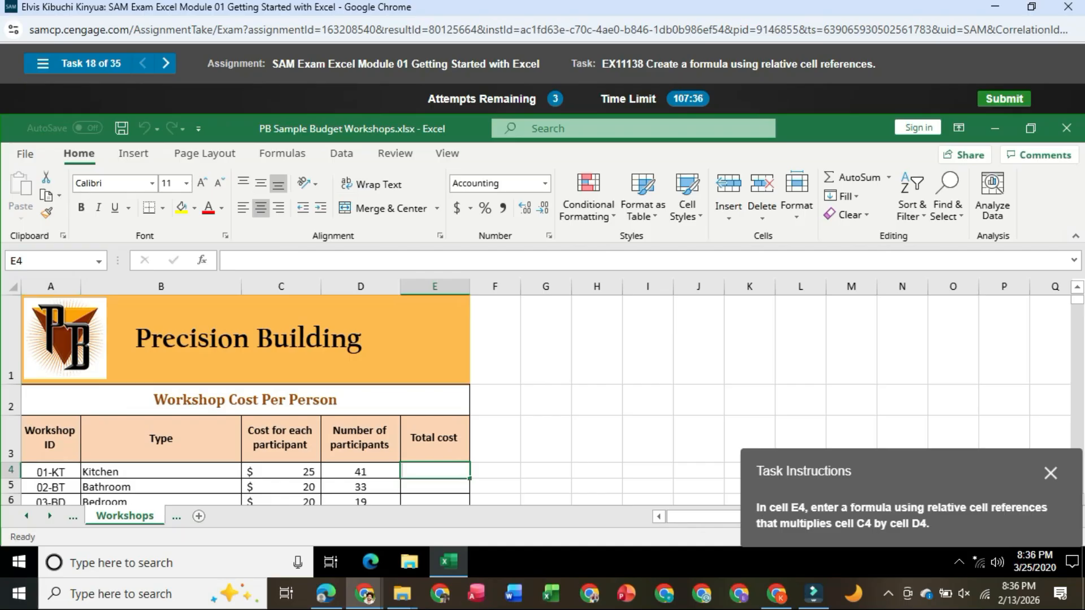
type("=")
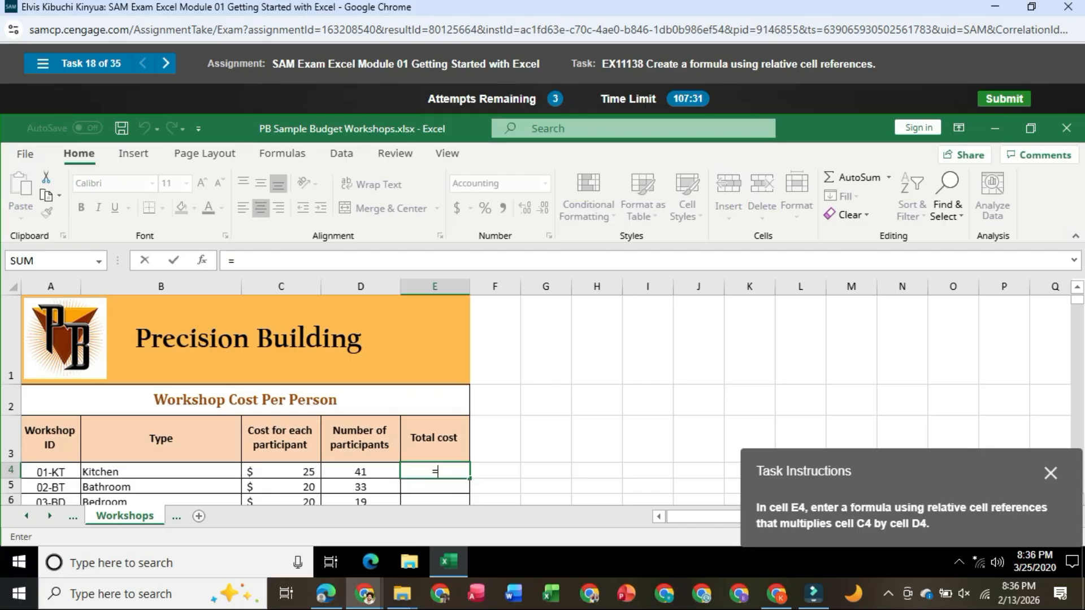
left_click(281, 471)
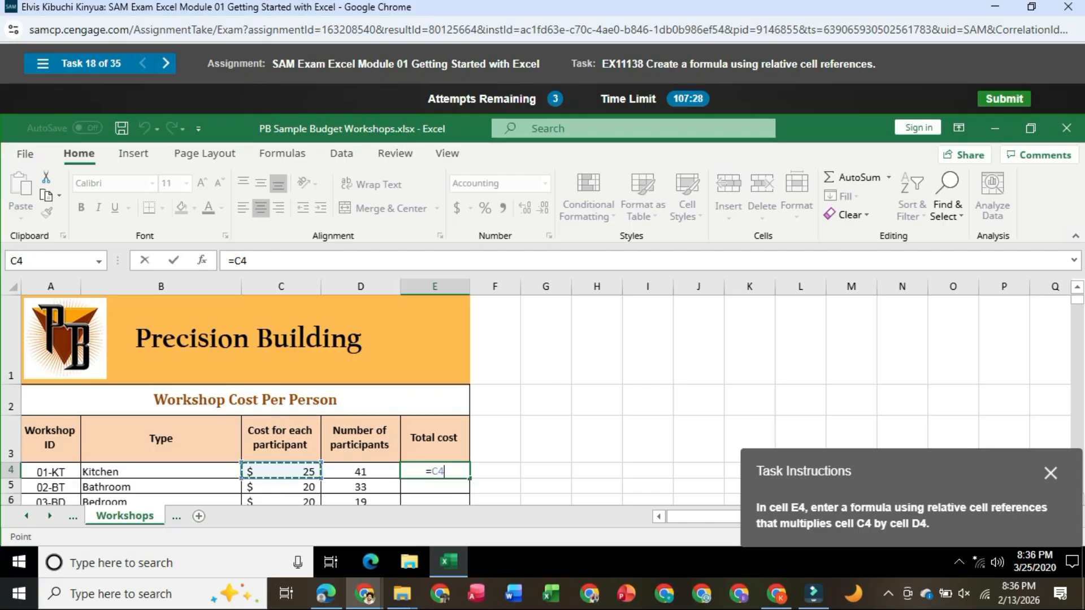
type("*")
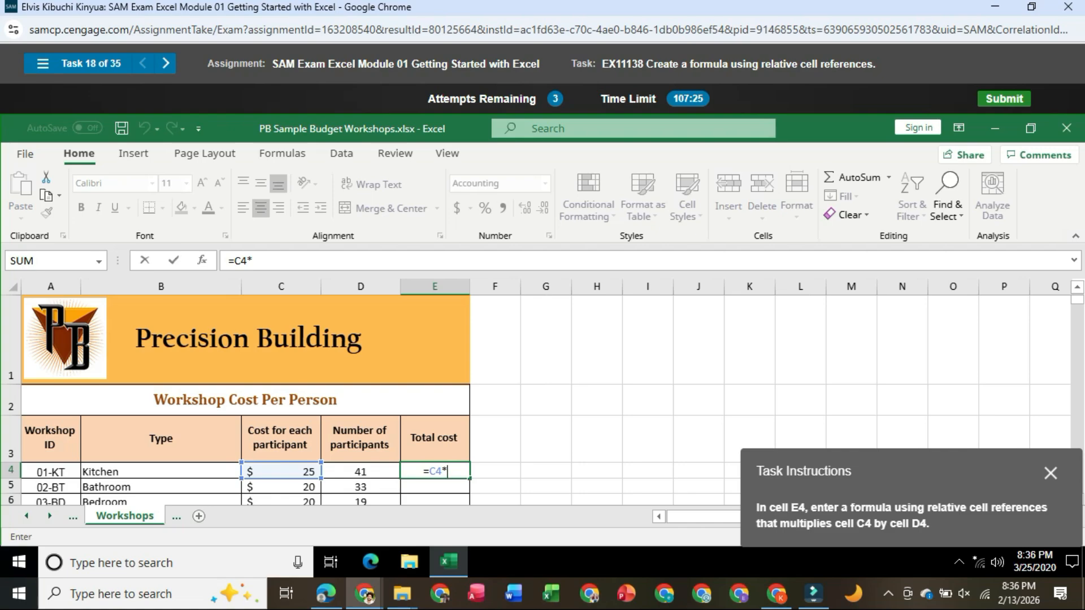
left_click(360, 471)
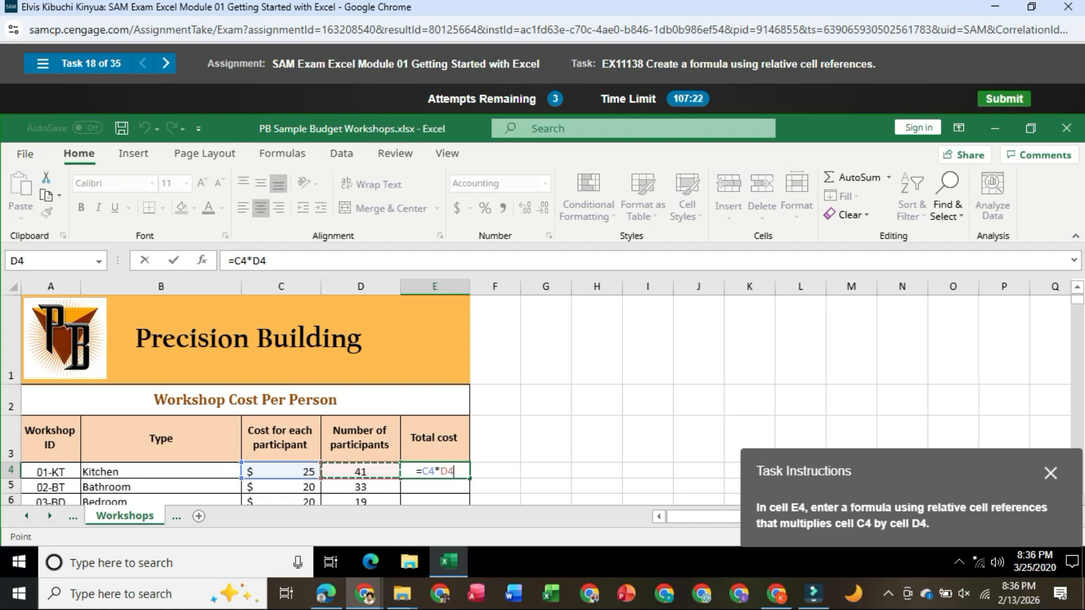
key("Return")
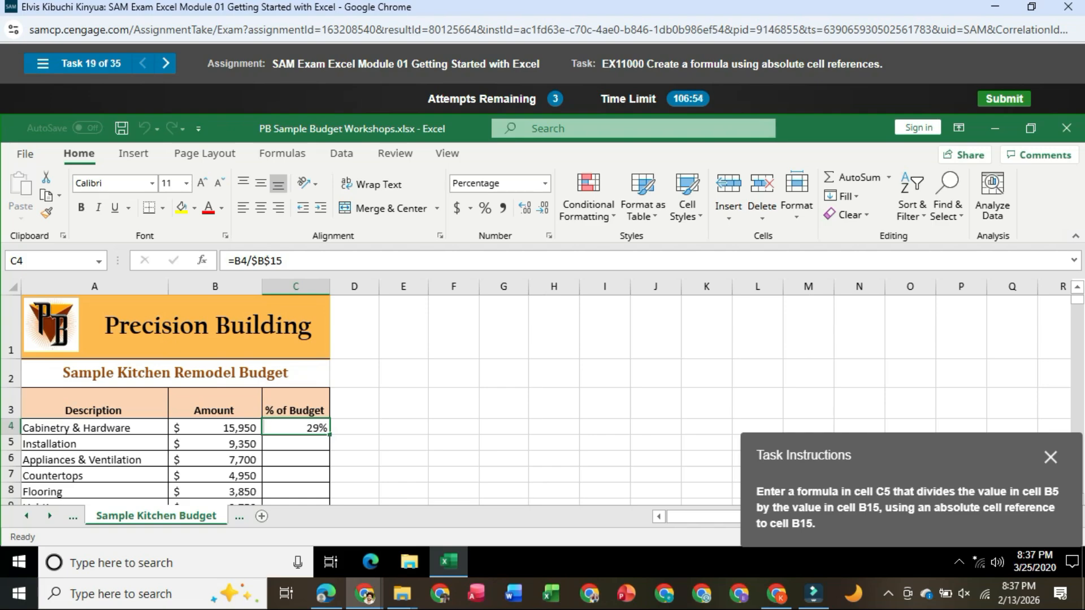
- Begin a formula in cell C5 for the Installation row's % of Budget
left_click(295, 443)
type("=")
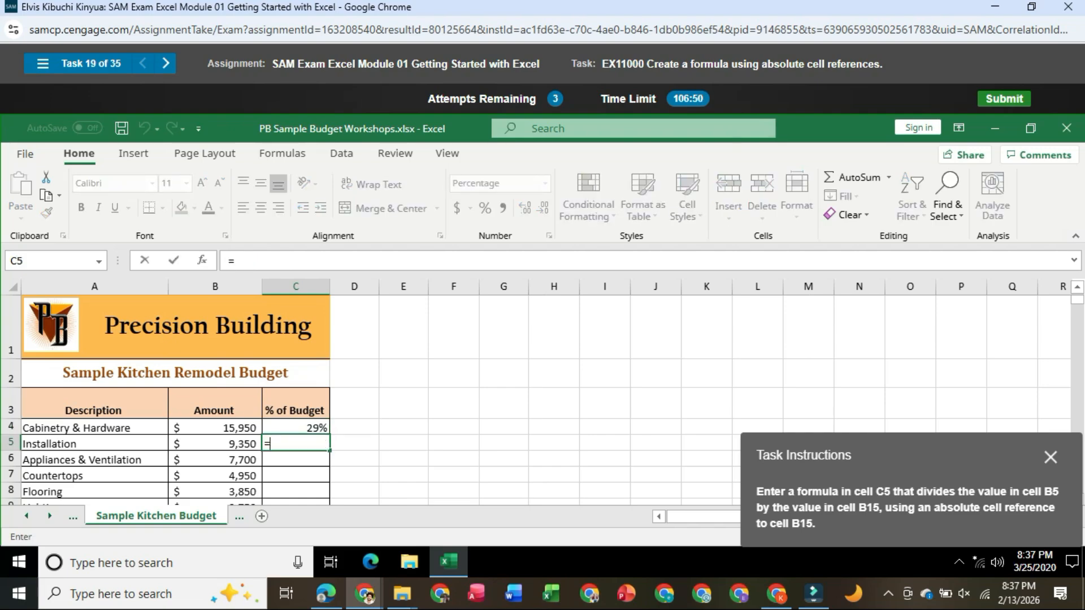
key("Up")
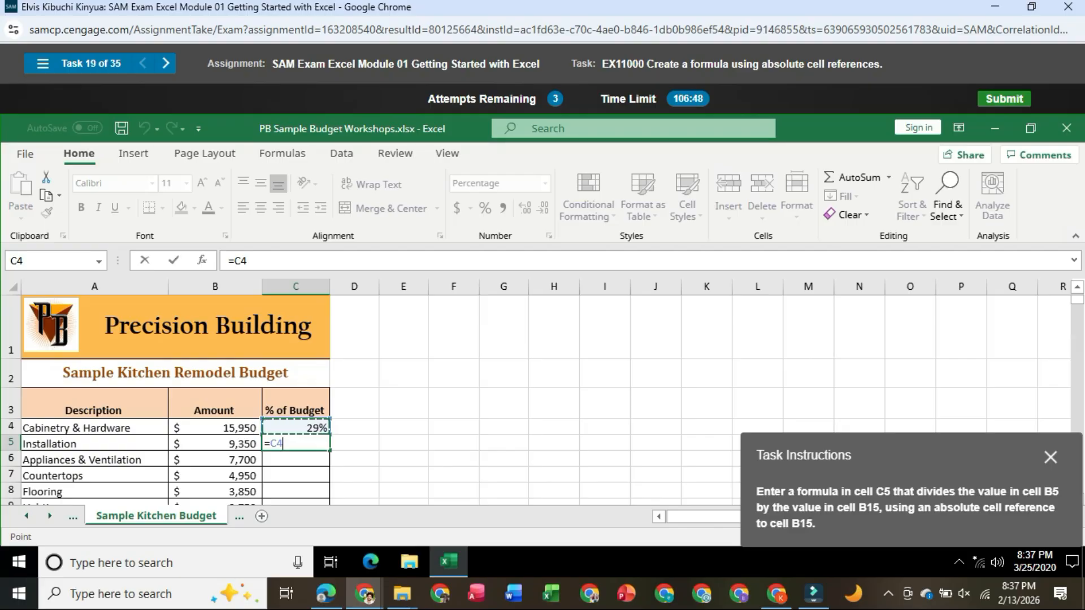
type("/")
scroll(535, 401, "down", 2)
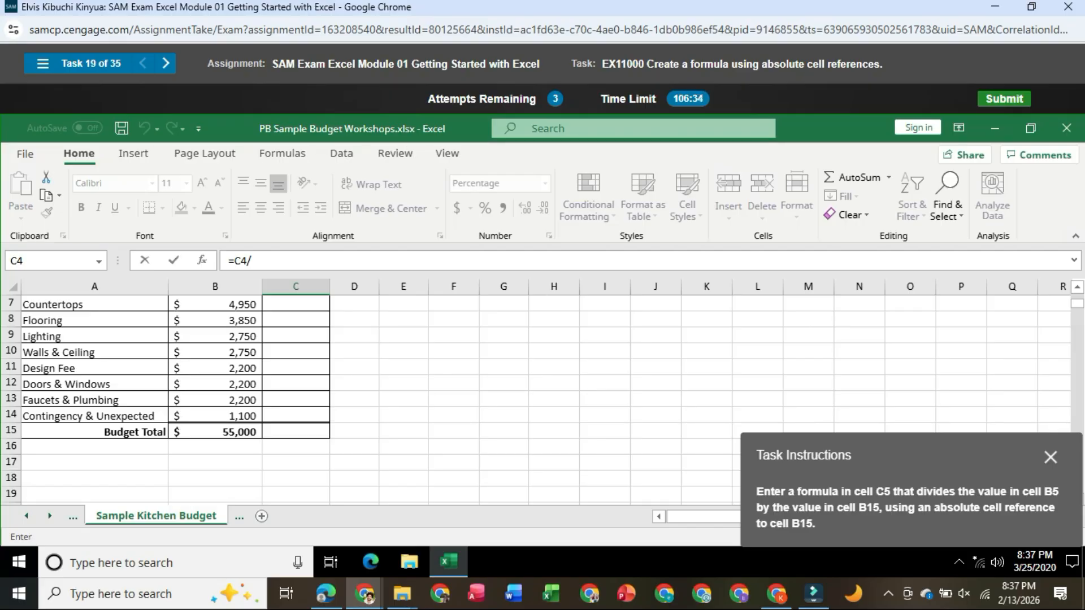
scroll(175, 396, "up", 2)
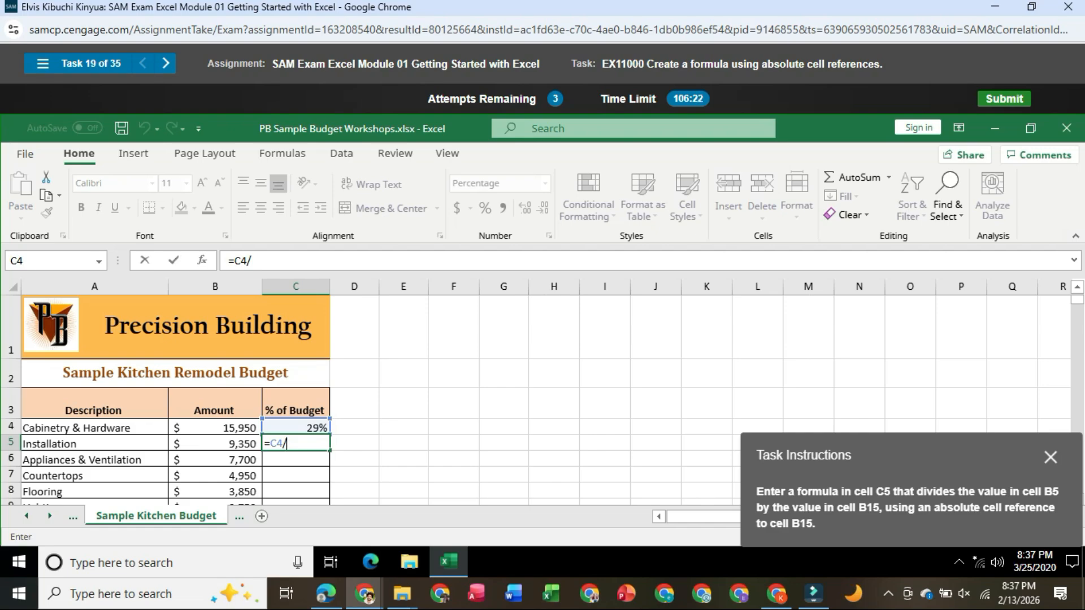
key("BackSpace")
key("BackSpace")
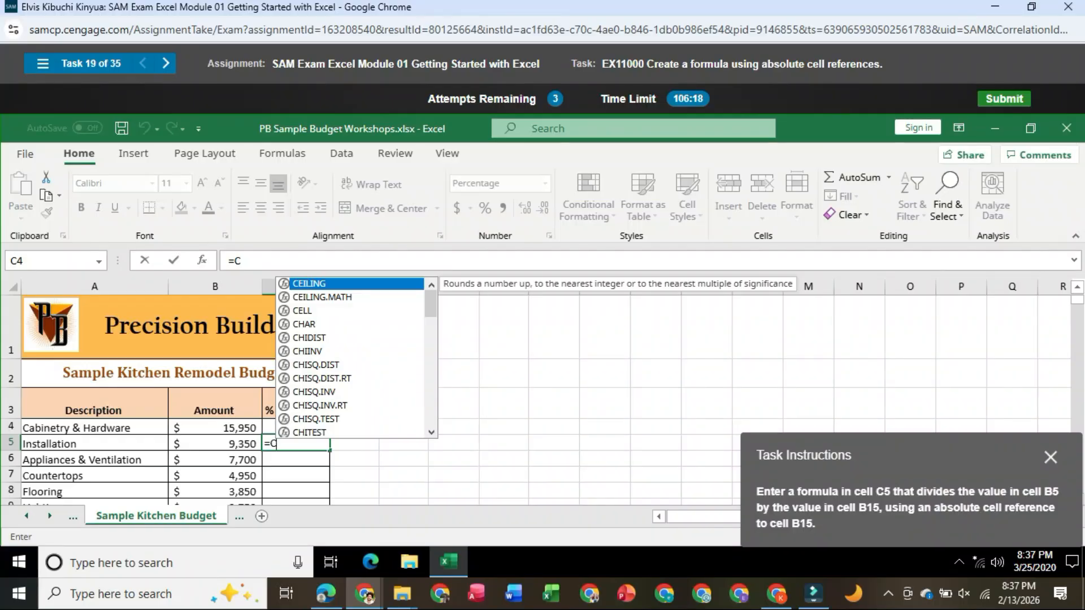
key("BackSpace")
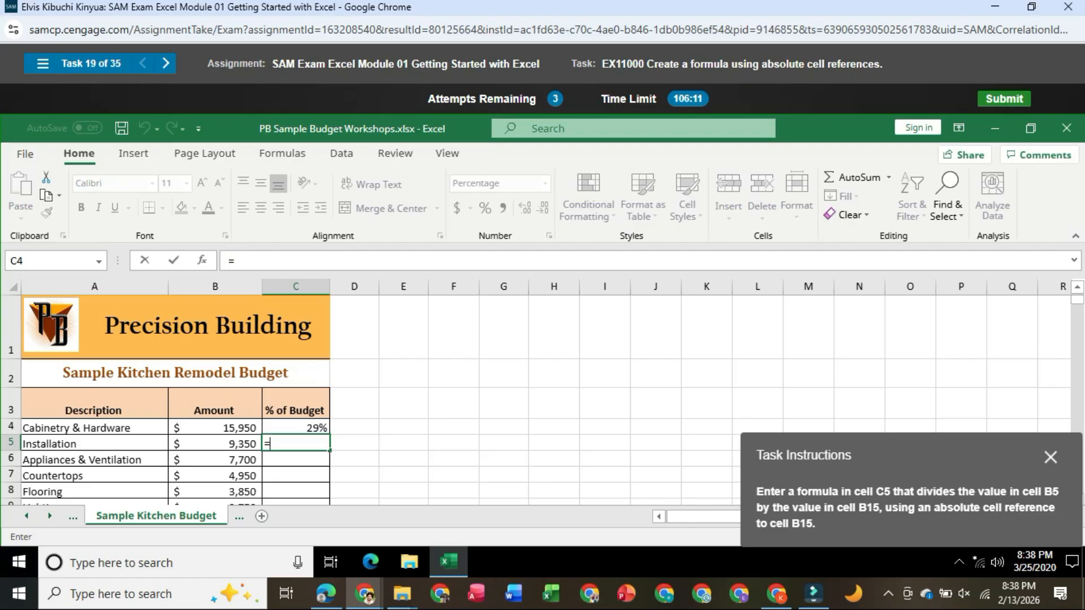
- Complete the formula in cell C5 as =B5/$B$15, using an absolute reference to the Budget Total
key("Left")
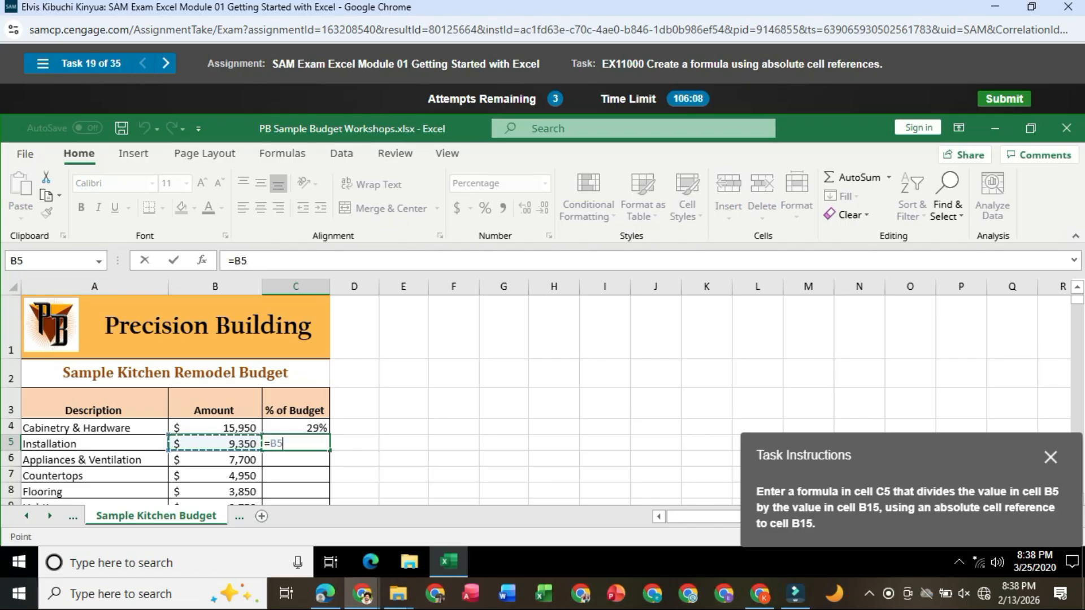
type("/")
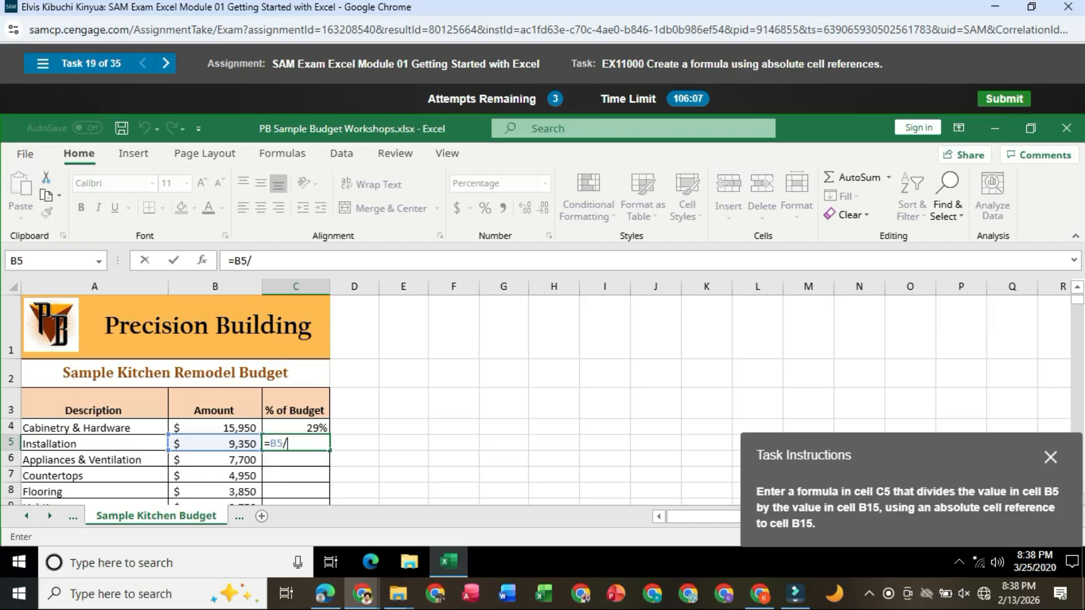
scroll(535, 401, "down", 2)
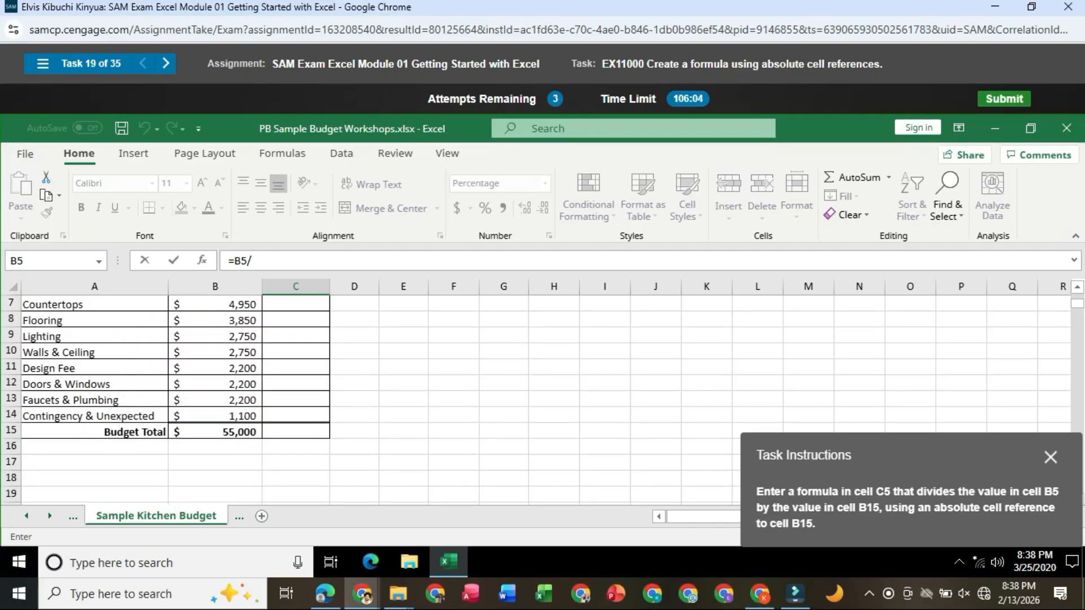
left_click(216, 432)
key("F4")
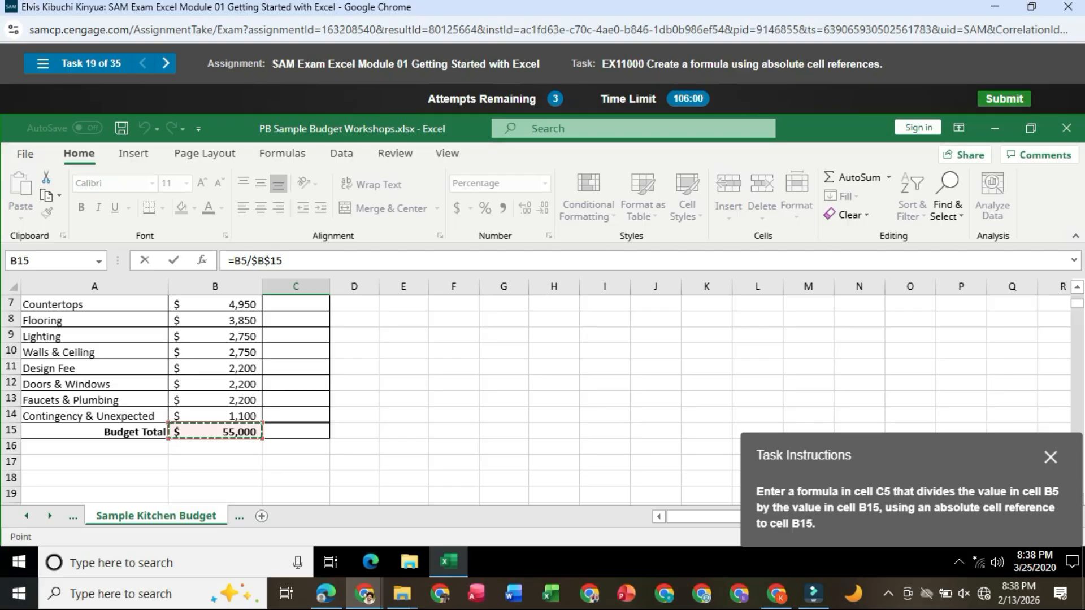
scroll(535, 401, "up", 2)
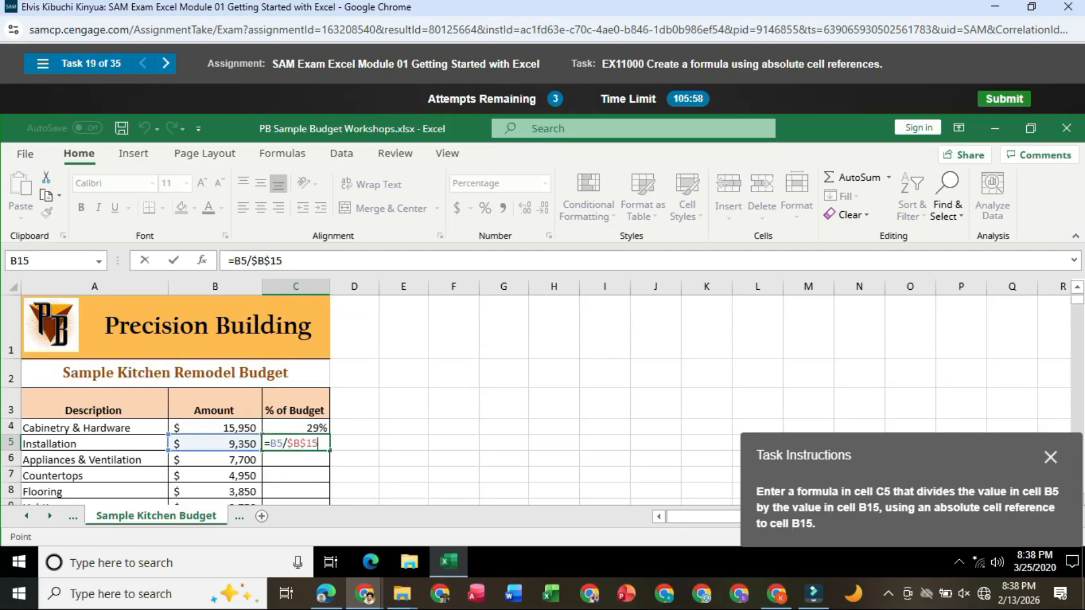
key("Return")
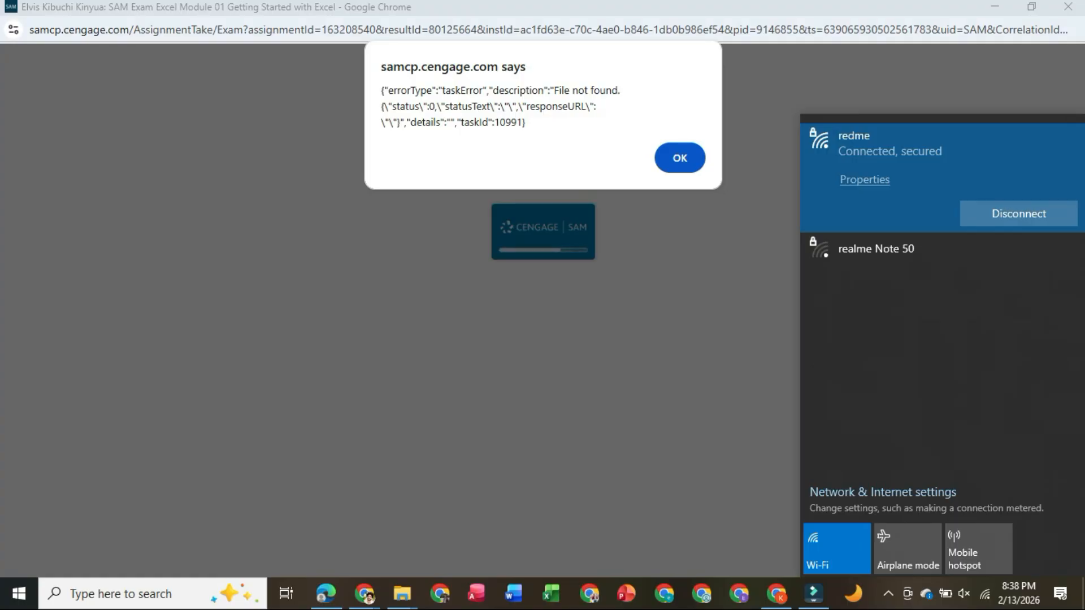
- Dismiss the task error alert in the exam window
left_click(680, 158)
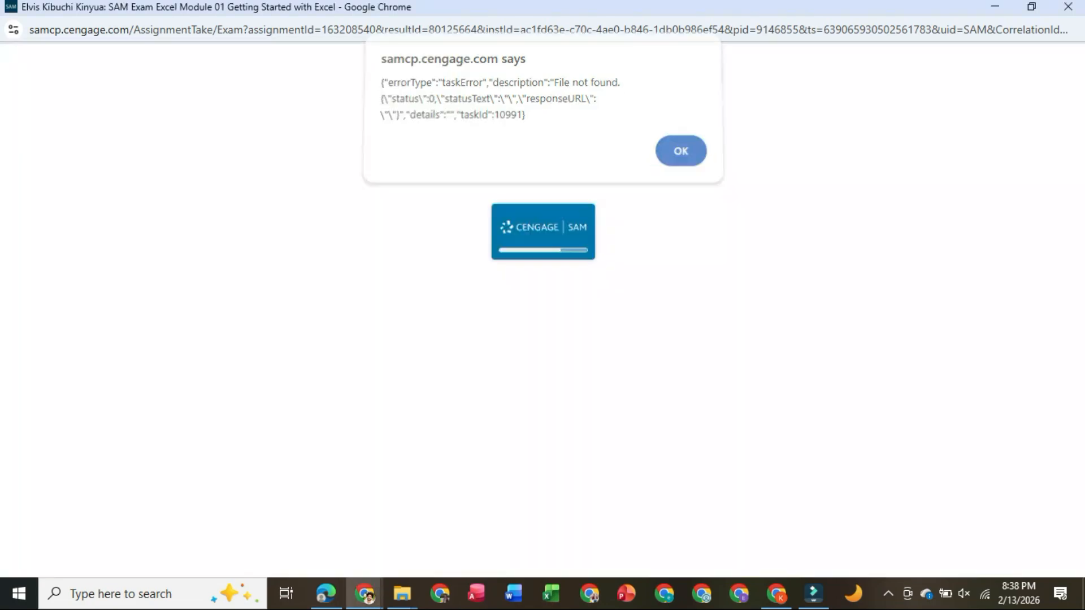
left_click(680, 158)
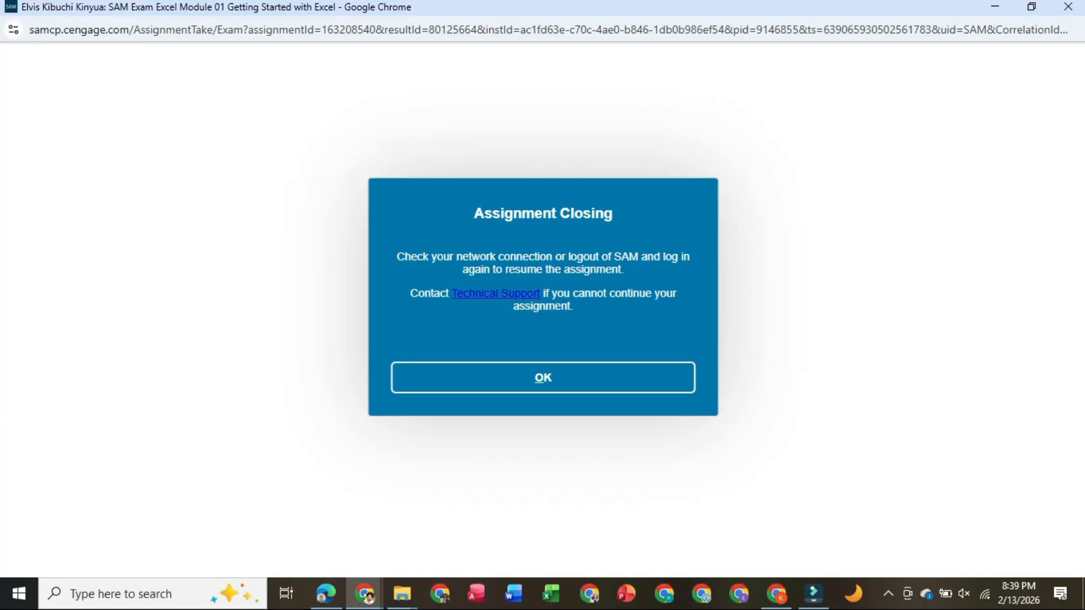
key("XF86RFKill")
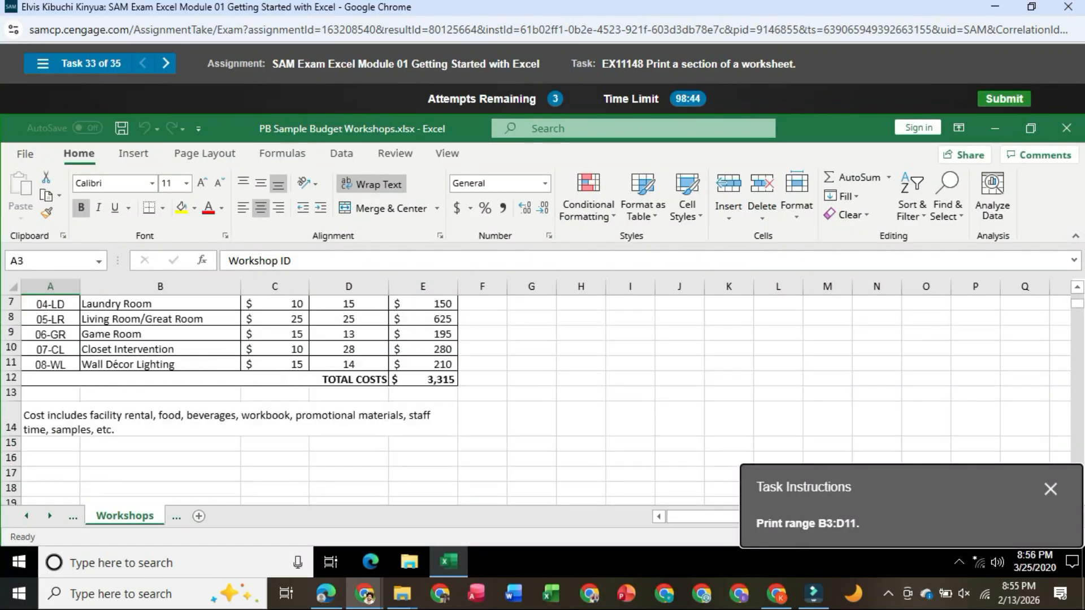
- Print only the range B3:D11 of the Workshops worksheet, using the Print Selection setting
scroll(537, 400, "up", 2)
left_click_drag(160, 435, 348, 449)
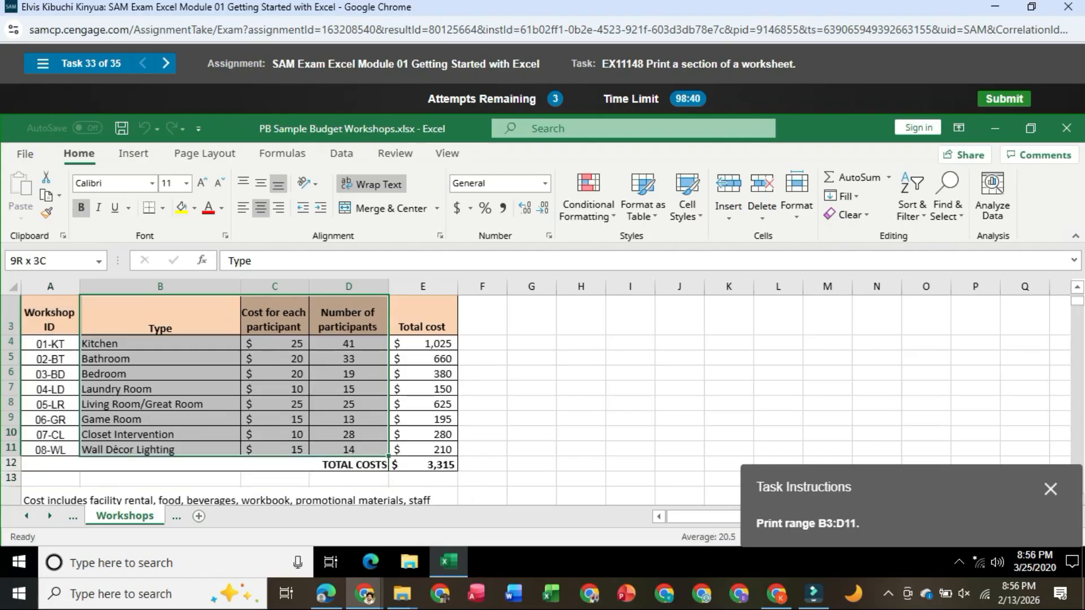
left_click(25, 153)
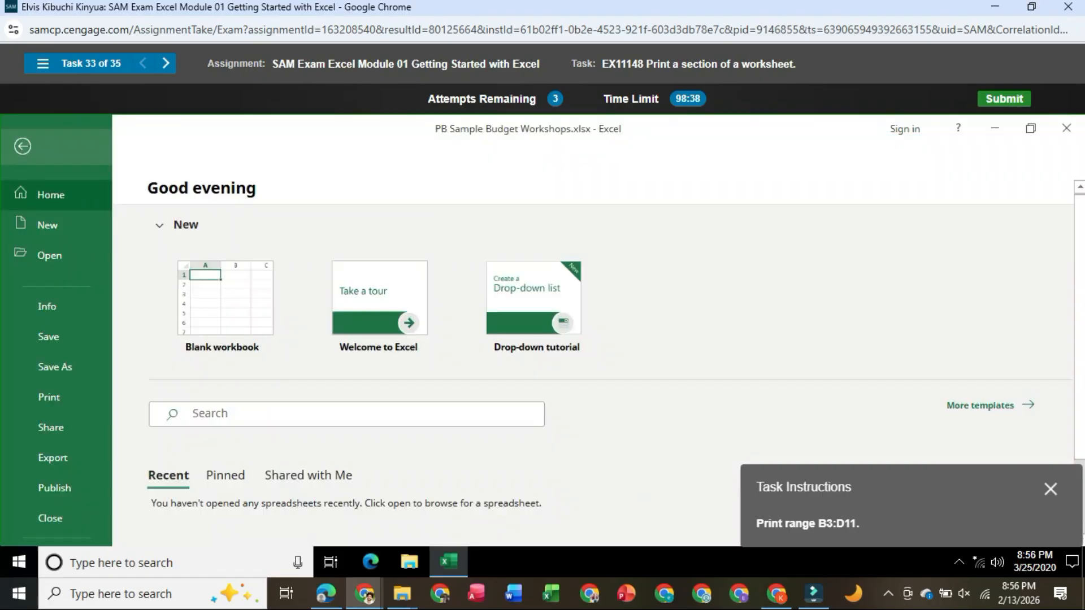
left_click(49, 397)
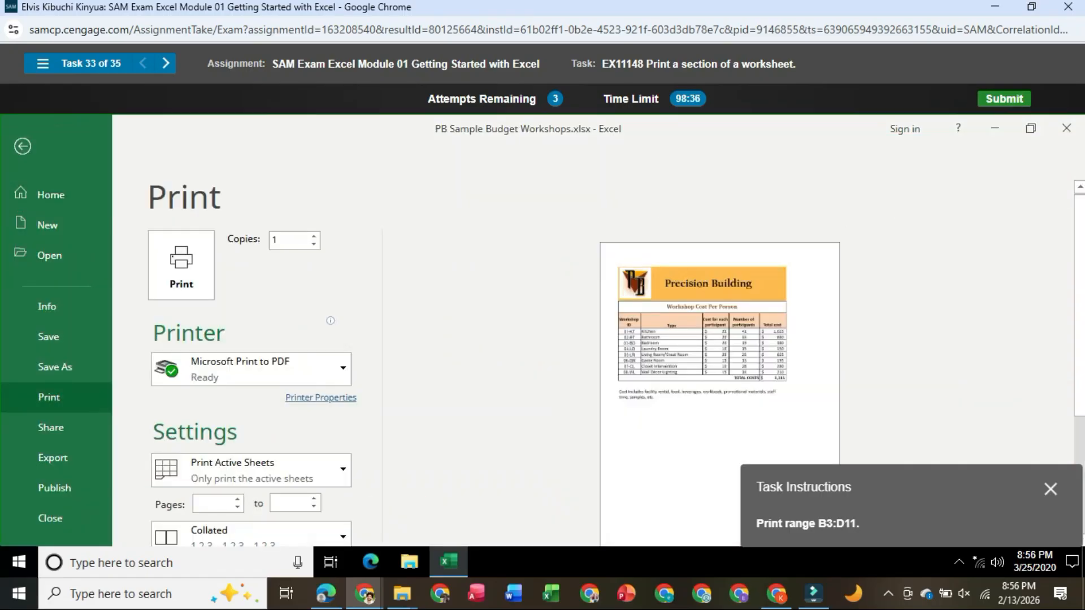
left_click(251, 470)
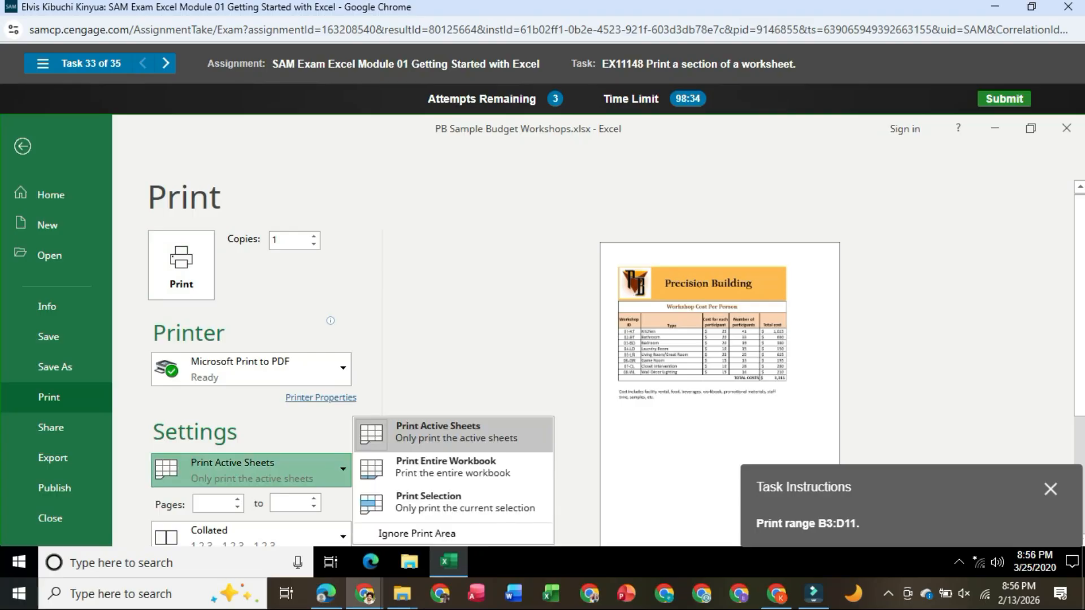
left_click(452, 501)
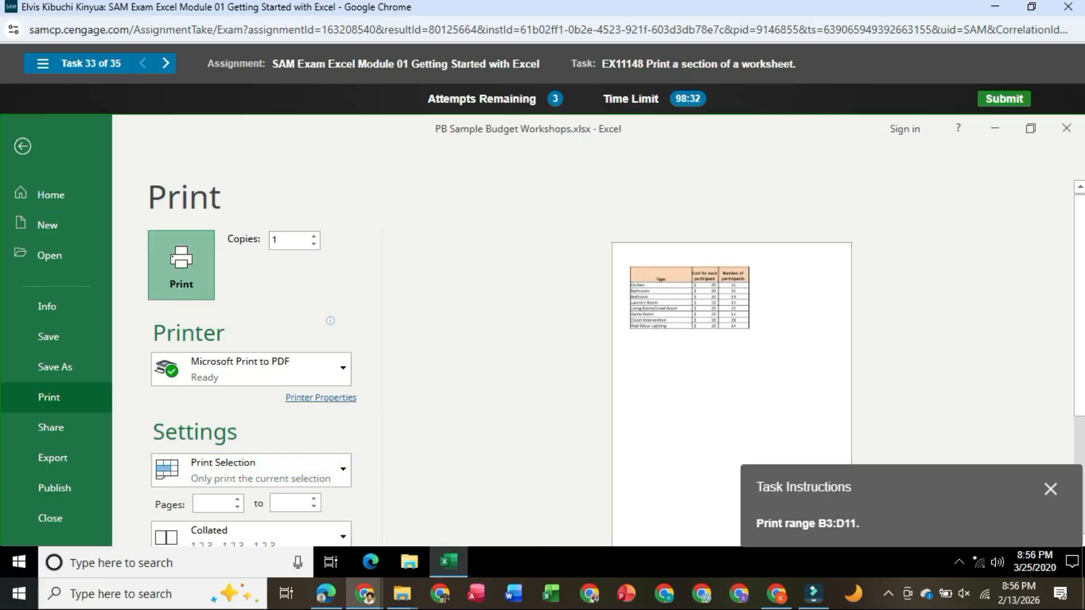
left_click(180, 264)
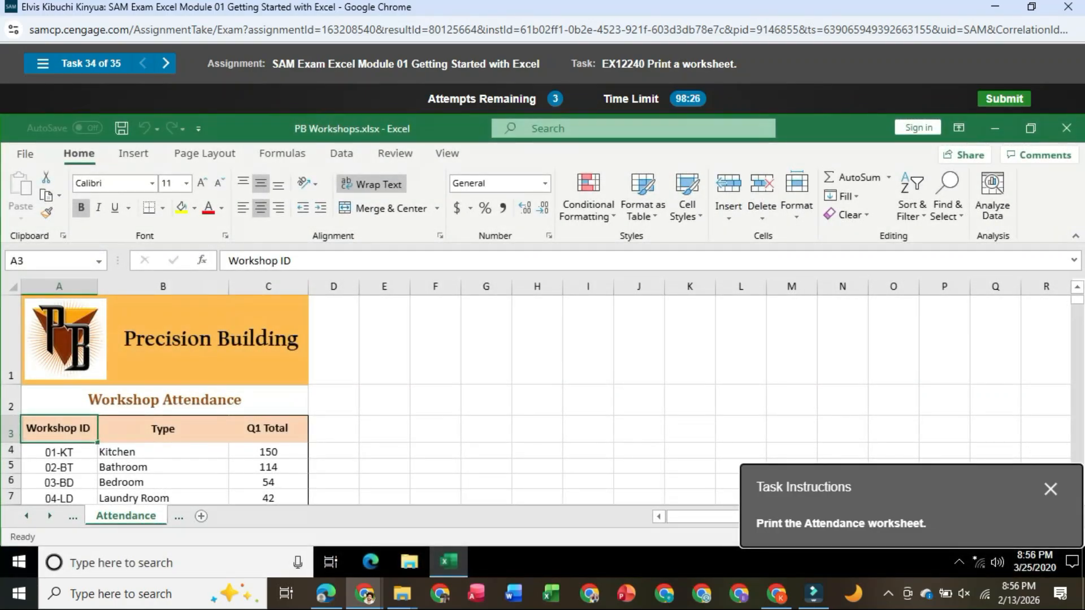
- Print the Attendance worksheet with the Print Active Sheets setting
left_click(25, 154)
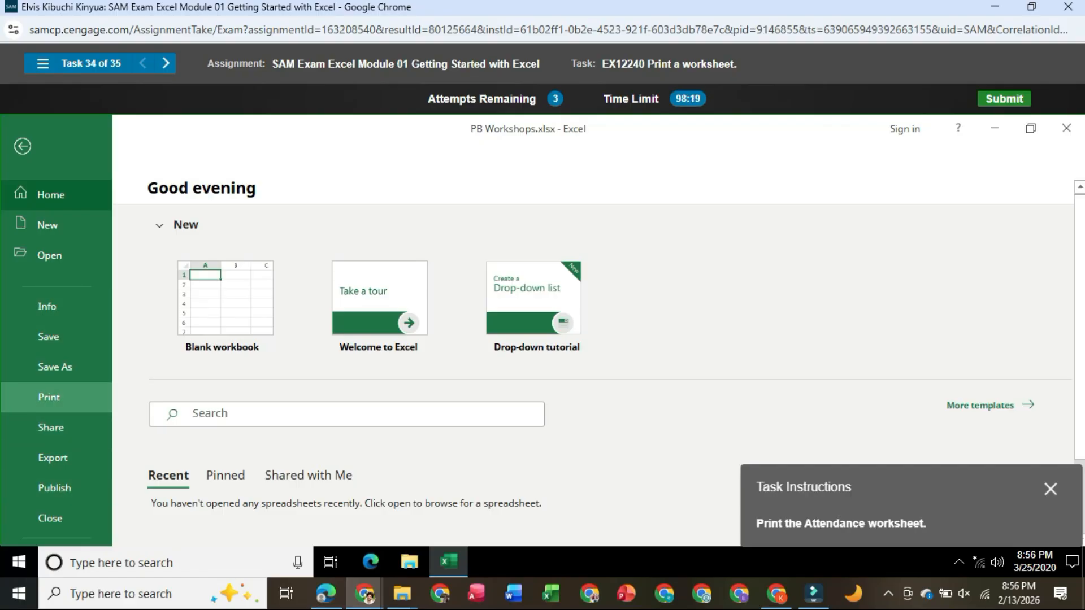
left_click(50, 397)
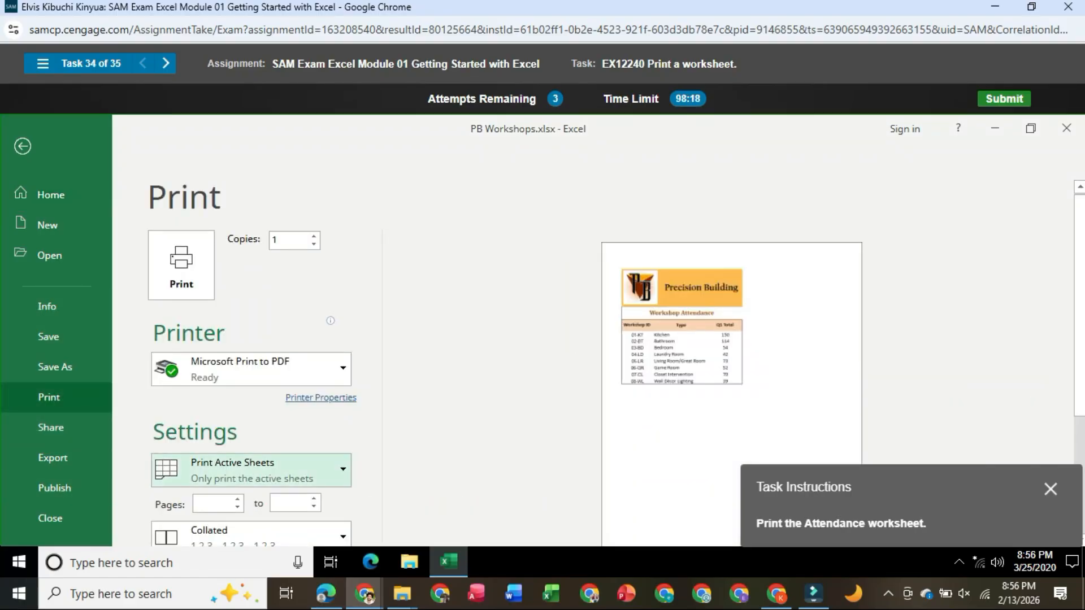
left_click(182, 265)
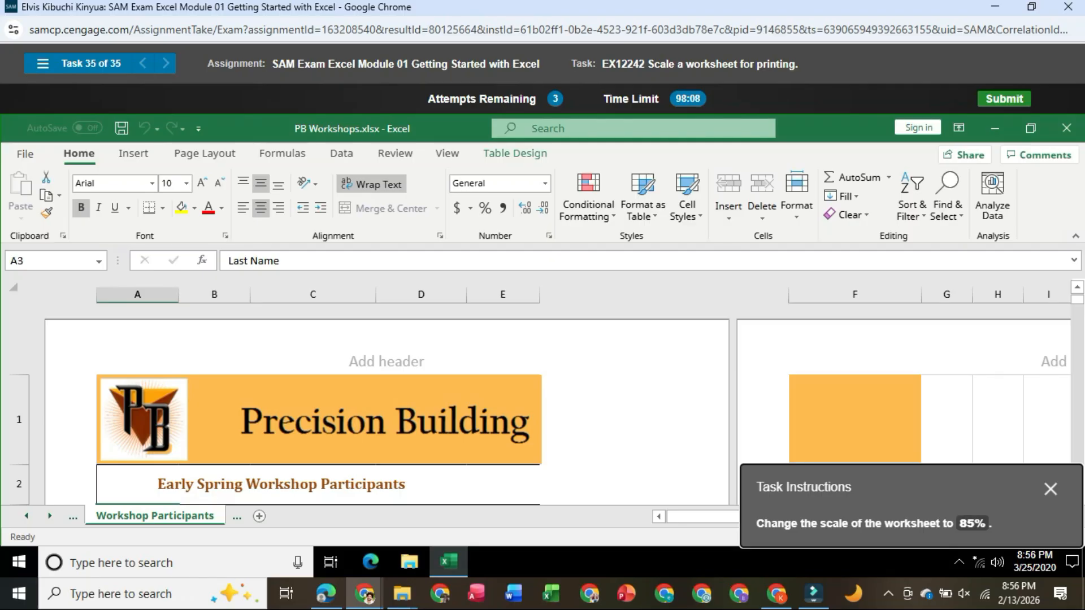
- Reduce the print scale of the Workshop Participants worksheet to 85%
left_click(205, 153)
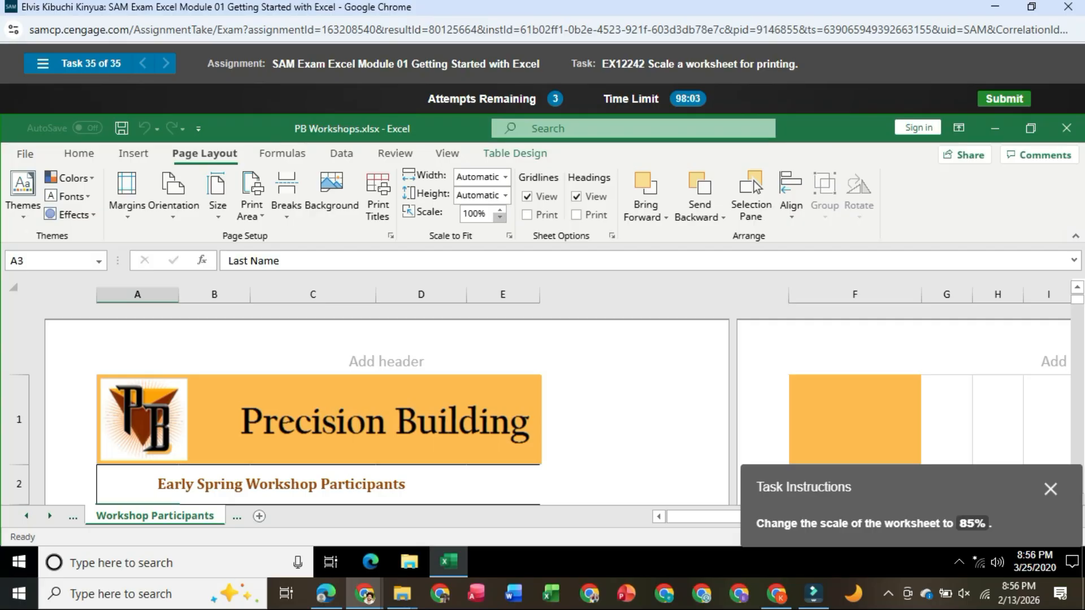
left_click(499, 217)
left_click(499, 217)
left_click(500, 218)
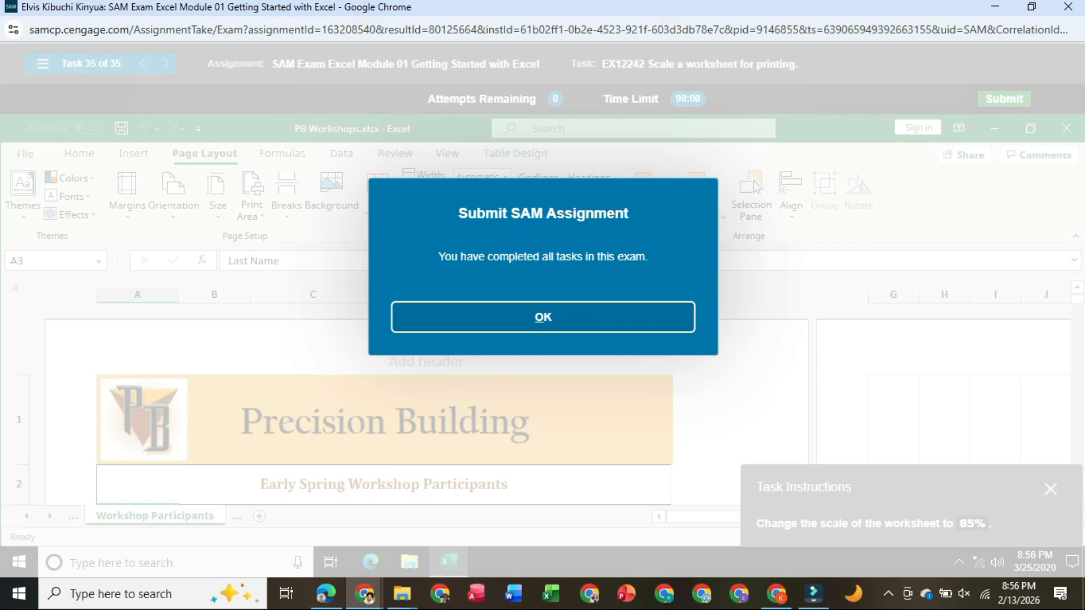
- Acknowledge the exam's completion, and open the Exam Study Guide report in a maximized window
left_click(543, 317)
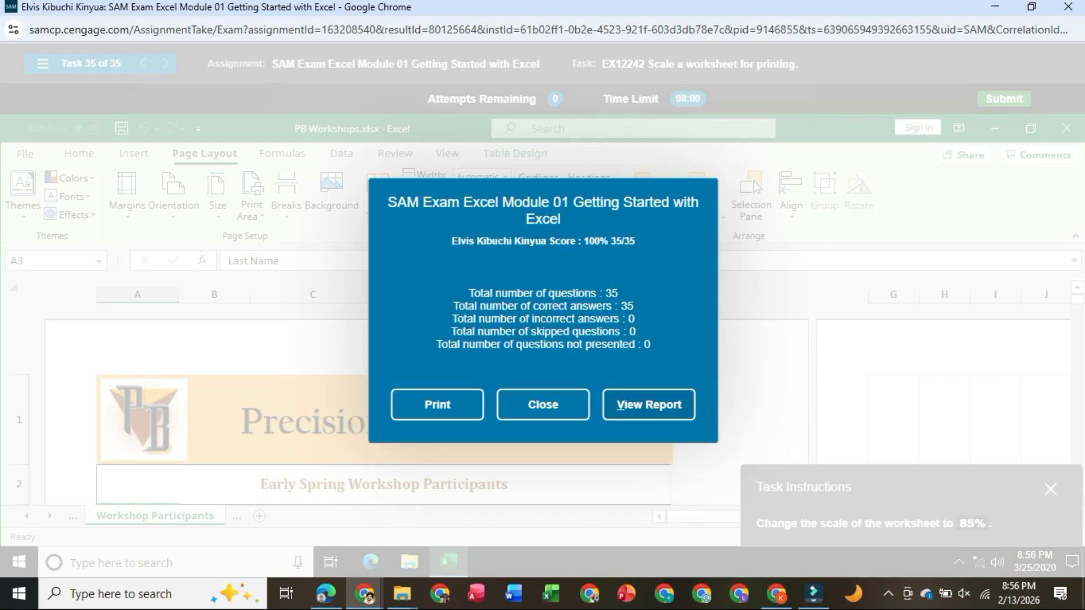
left_click(649, 405)
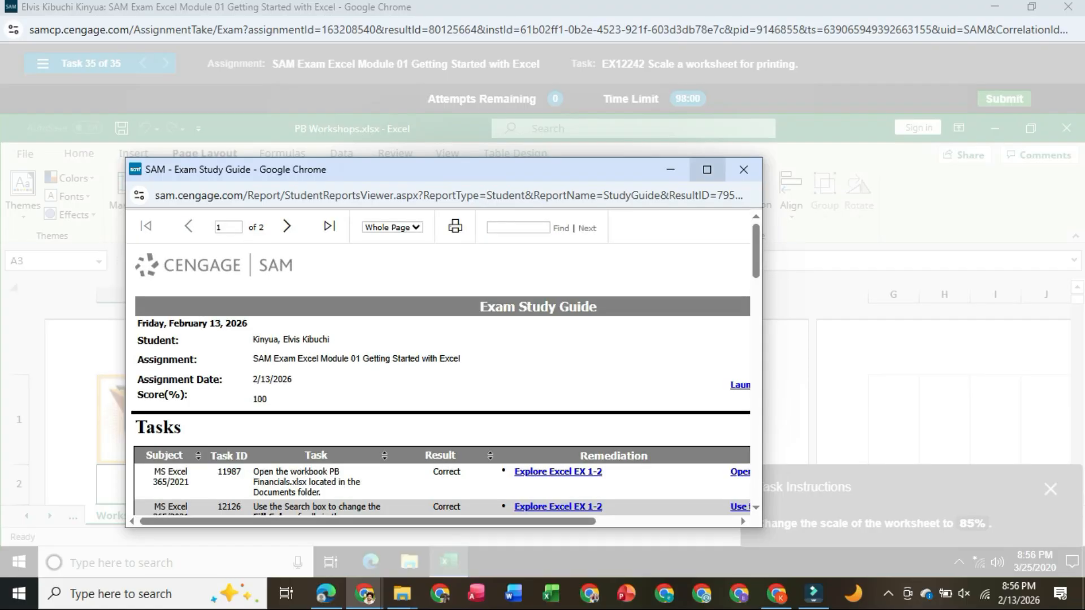
left_click(707, 170)
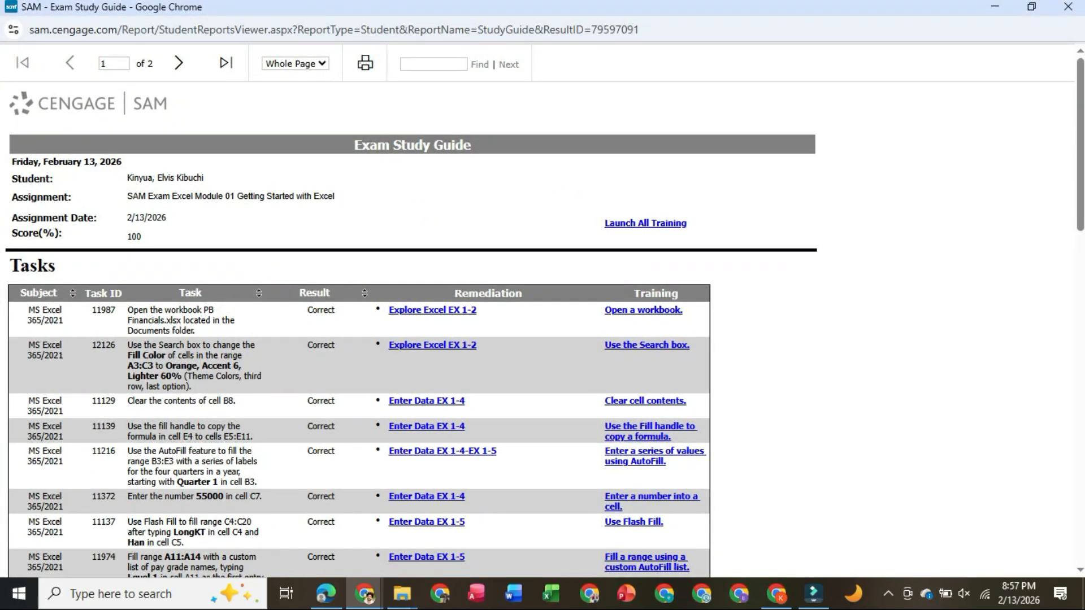